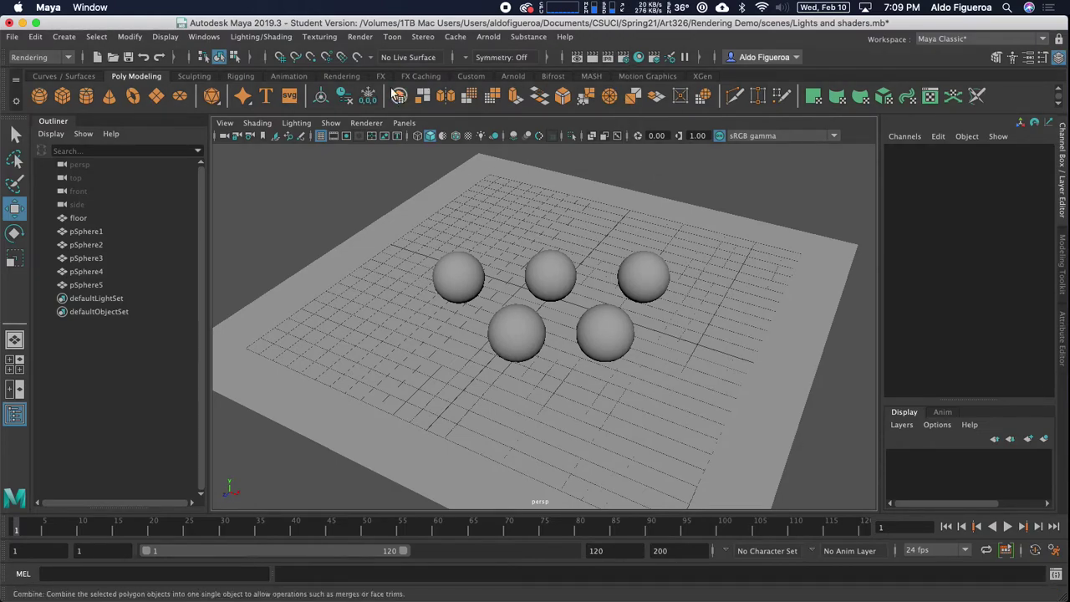
# - Open the Render Settings and choose Maya Software as the renderer for the masterLayer
pyautogui.click(204, 39)
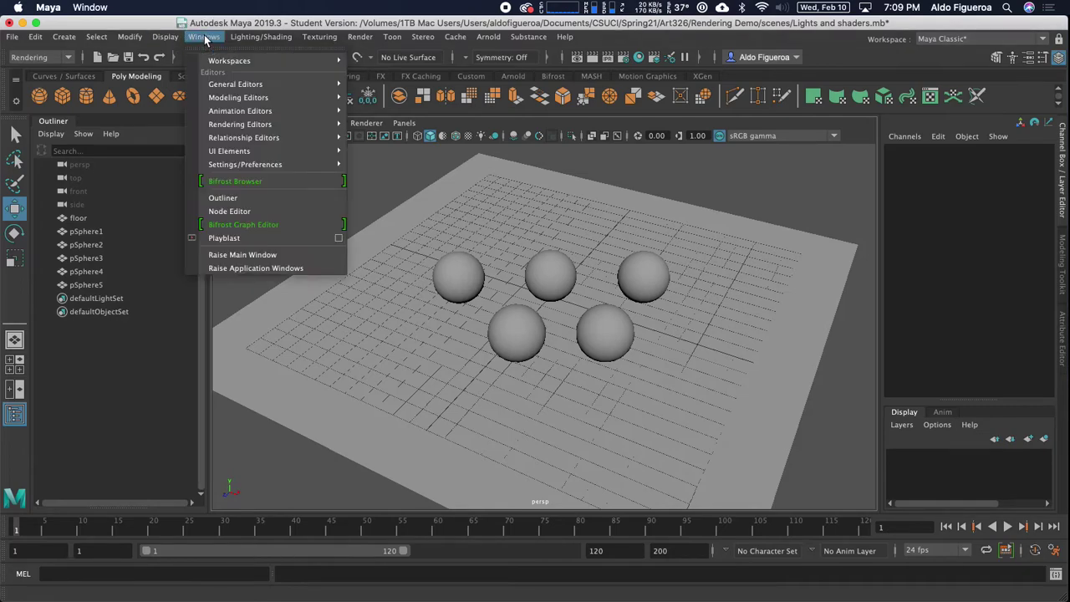
pyautogui.moveTo(242, 127)
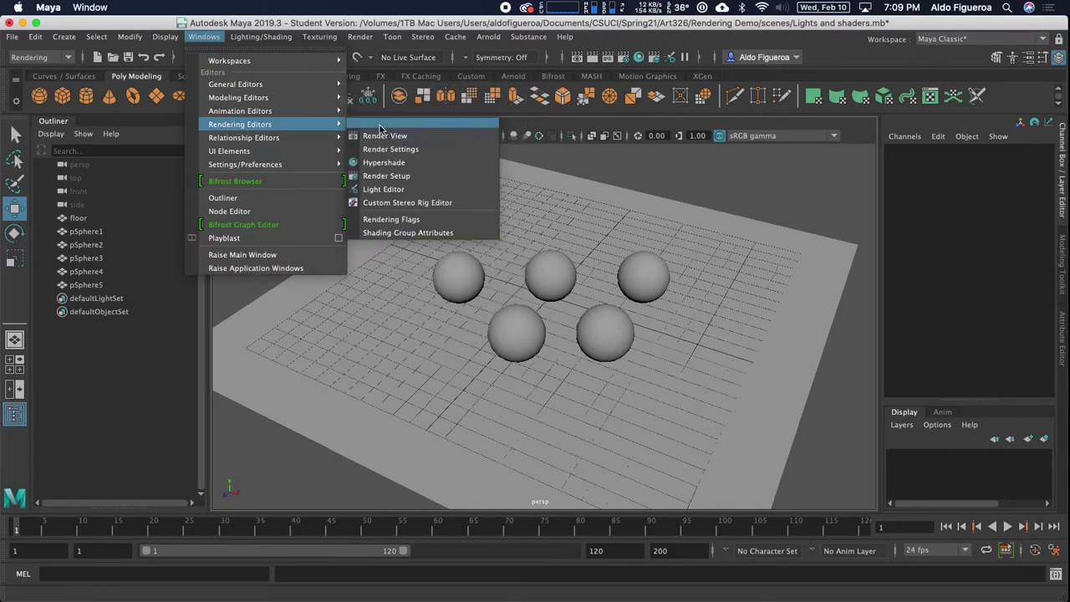
pyautogui.click(418, 150)
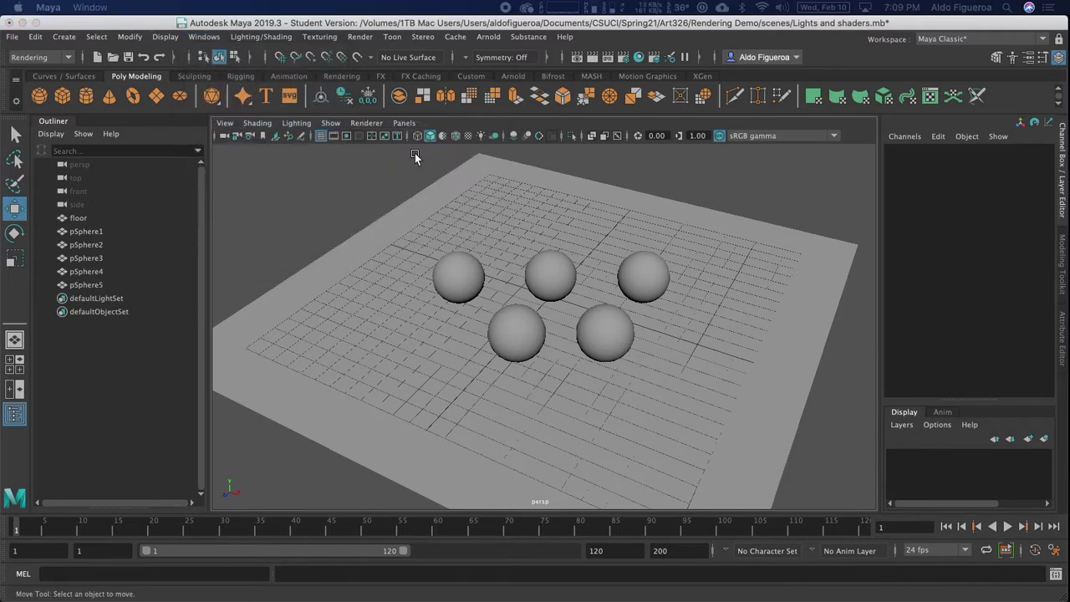
pyautogui.moveTo(677, 162); pyautogui.dragTo(497, 79)
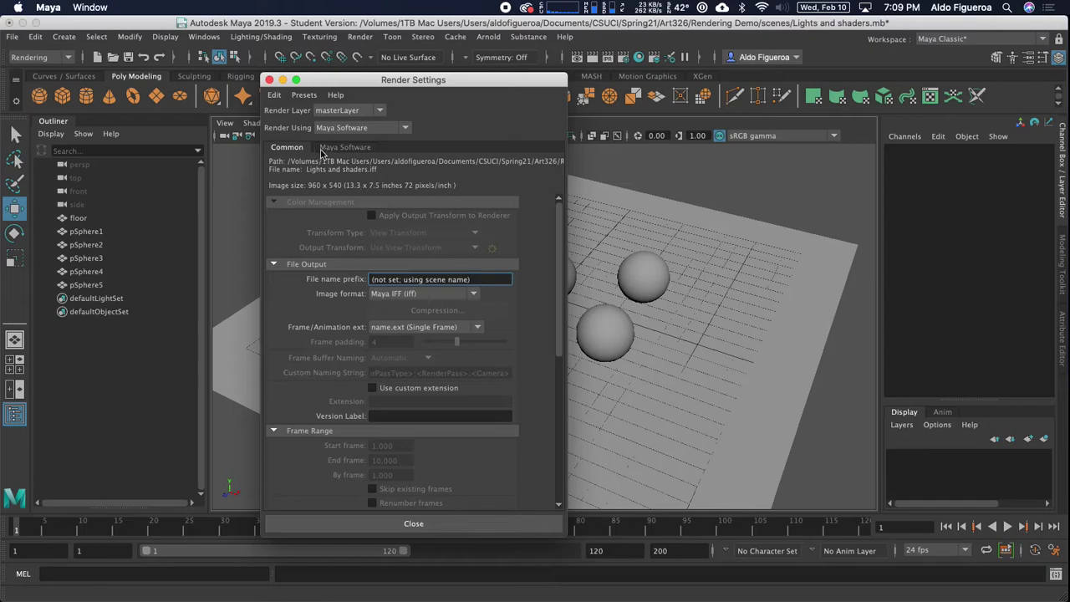
pyautogui.click(344, 130)
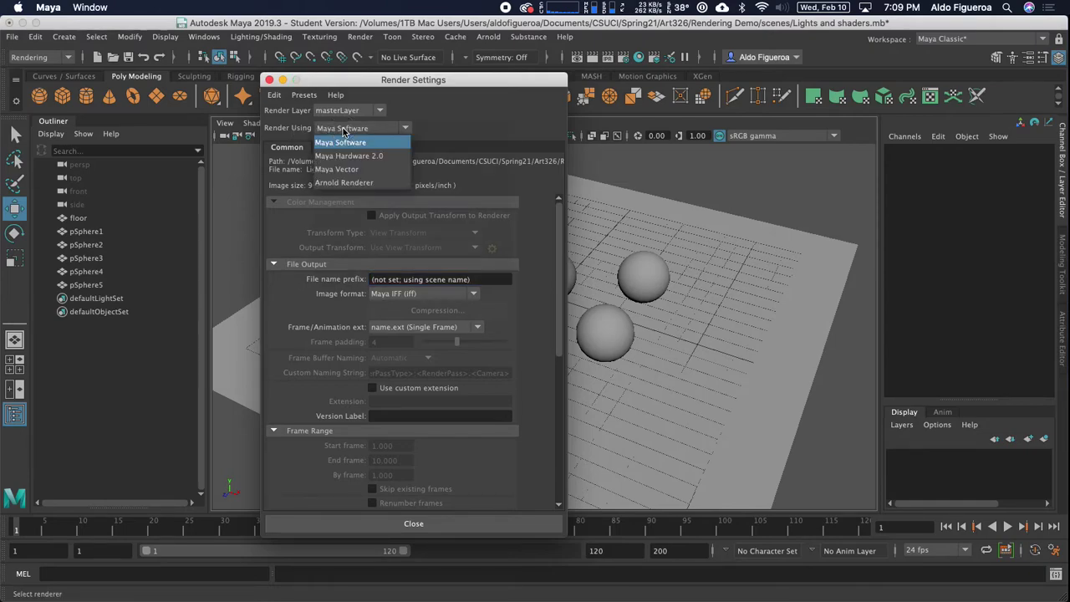
pyautogui.click(364, 144)
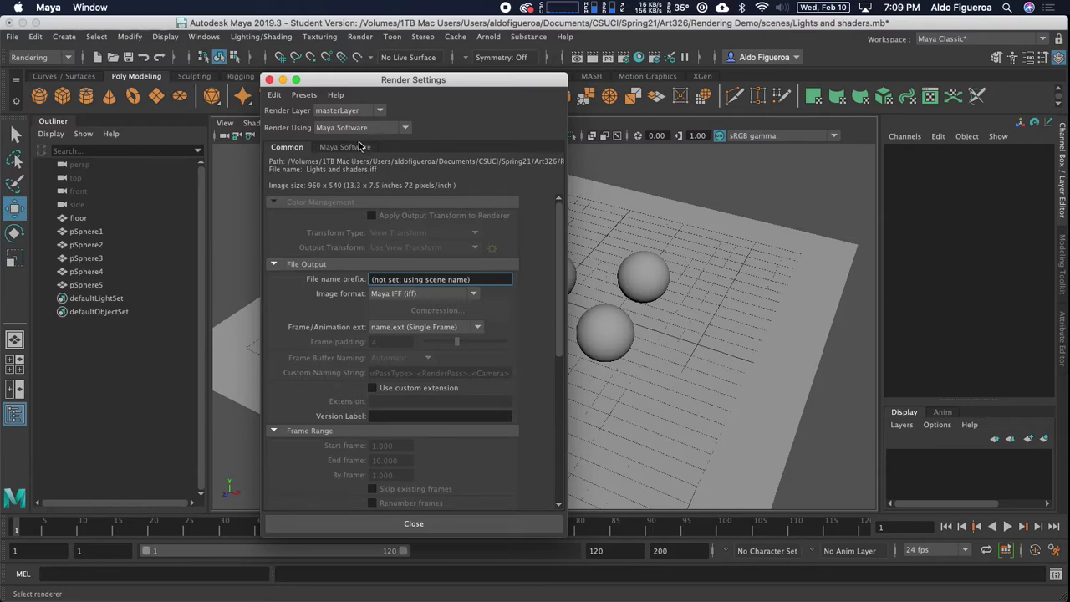
# - Choose the HD 540 preset for the rendered image size in the common render settings
pyautogui.scroll(-6, 338, 298)
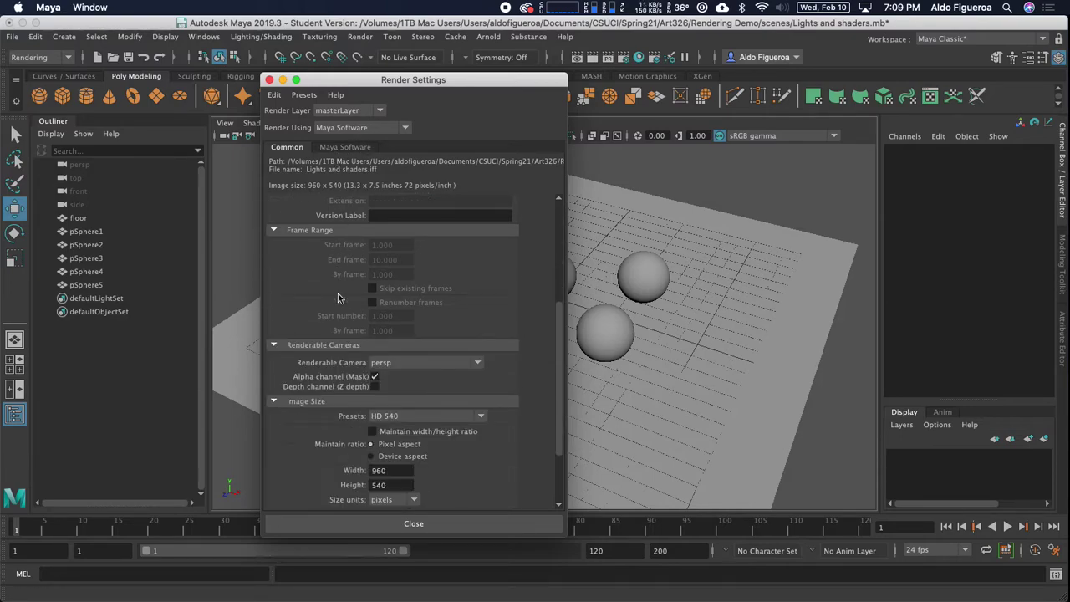
pyautogui.scroll(-3, 338, 298)
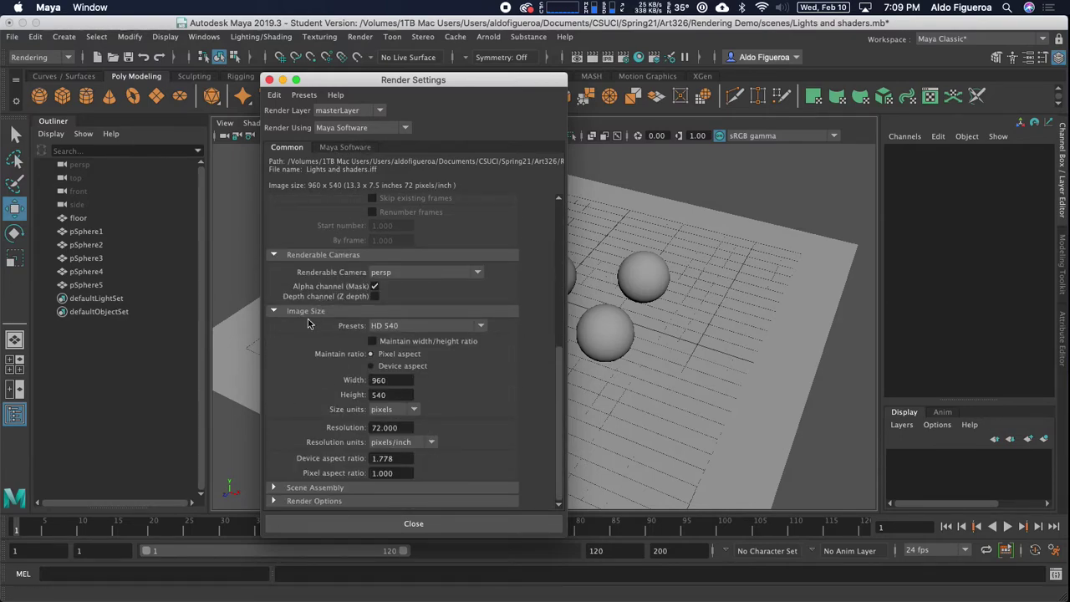
pyautogui.click(401, 326)
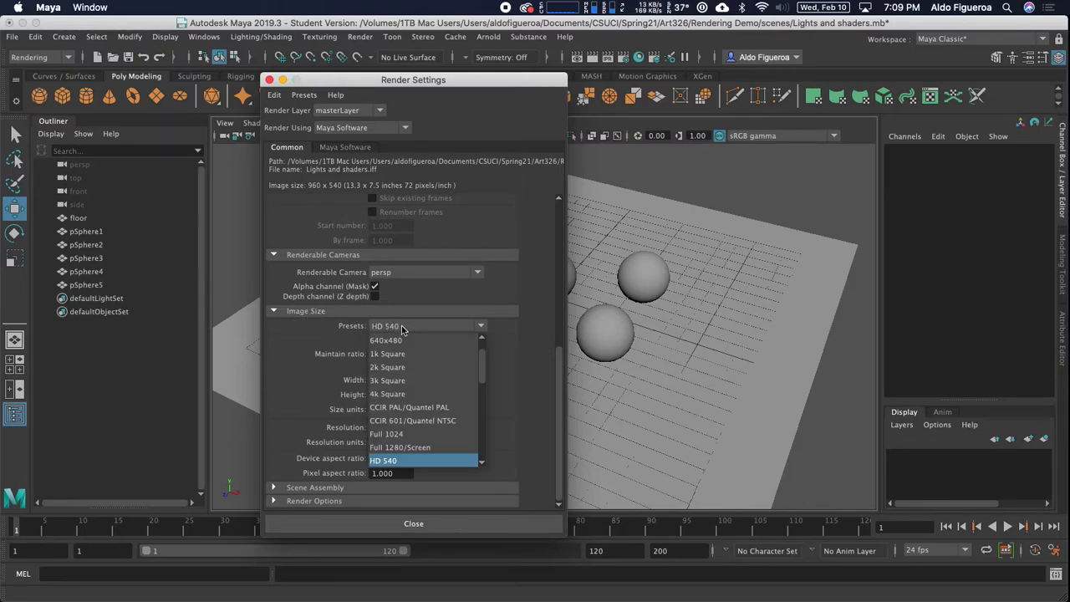
pyautogui.click(482, 372)
pyautogui.moveTo(482, 372); pyautogui.dragTo(480, 386)
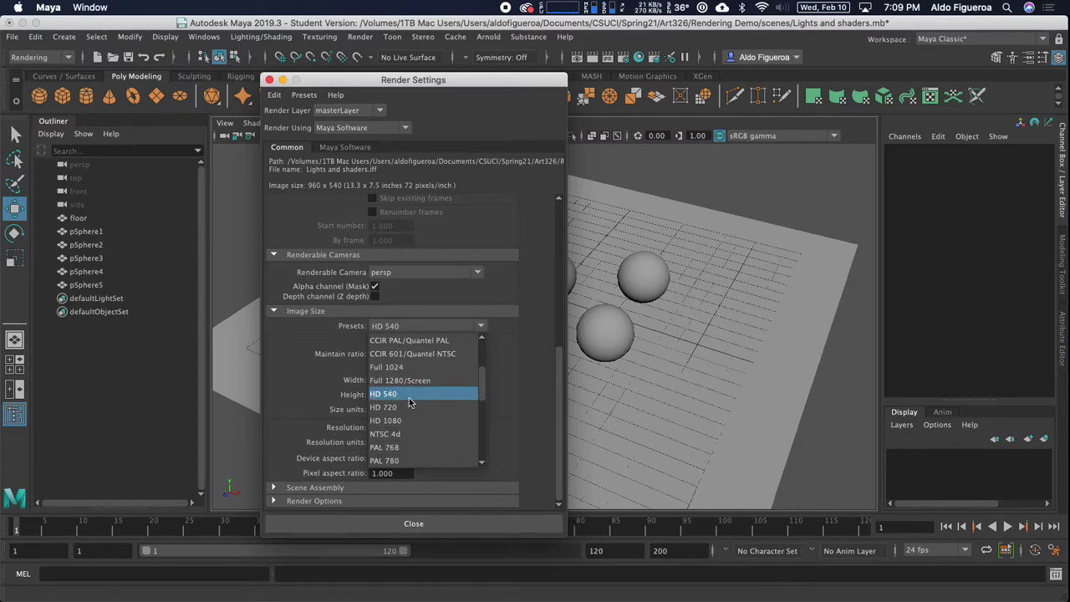
pyautogui.click(408, 394)
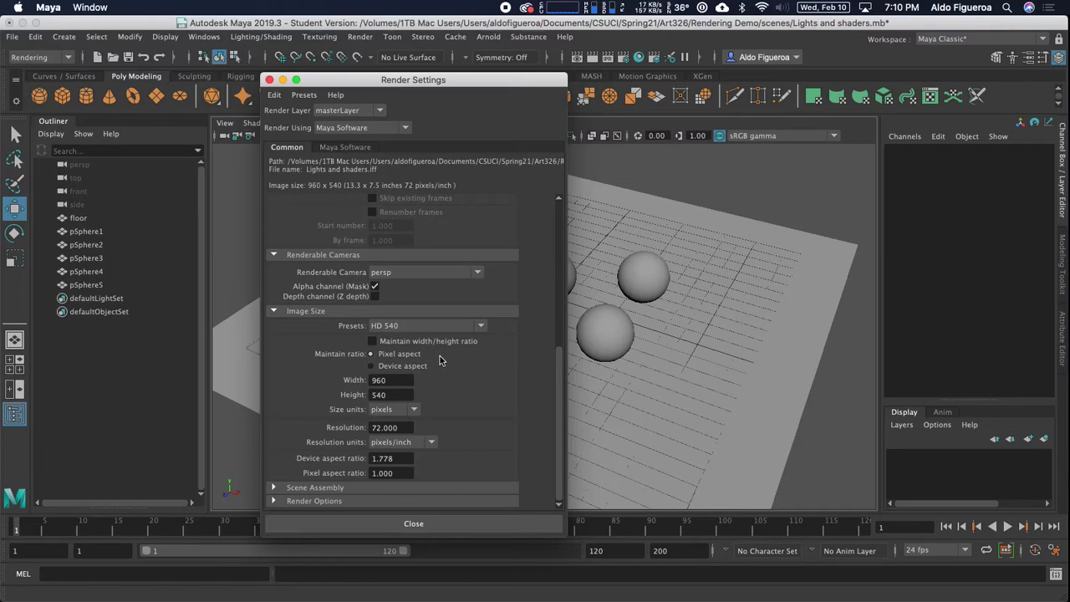
# - Set the Maya Software anti-aliasing quality to the Production quality preset
pyautogui.click(352, 148)
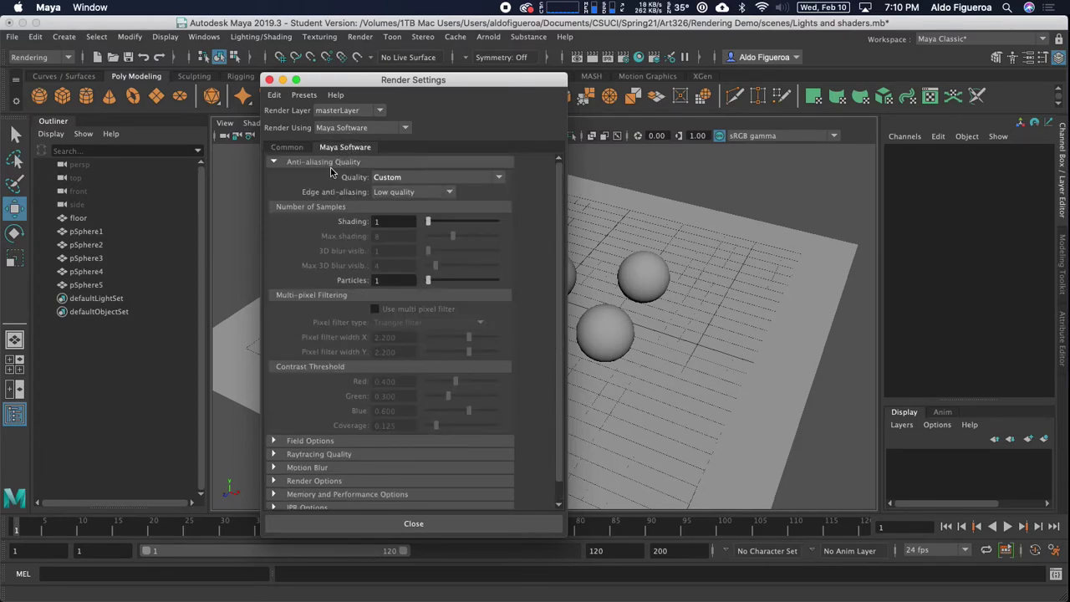
pyautogui.click(412, 178)
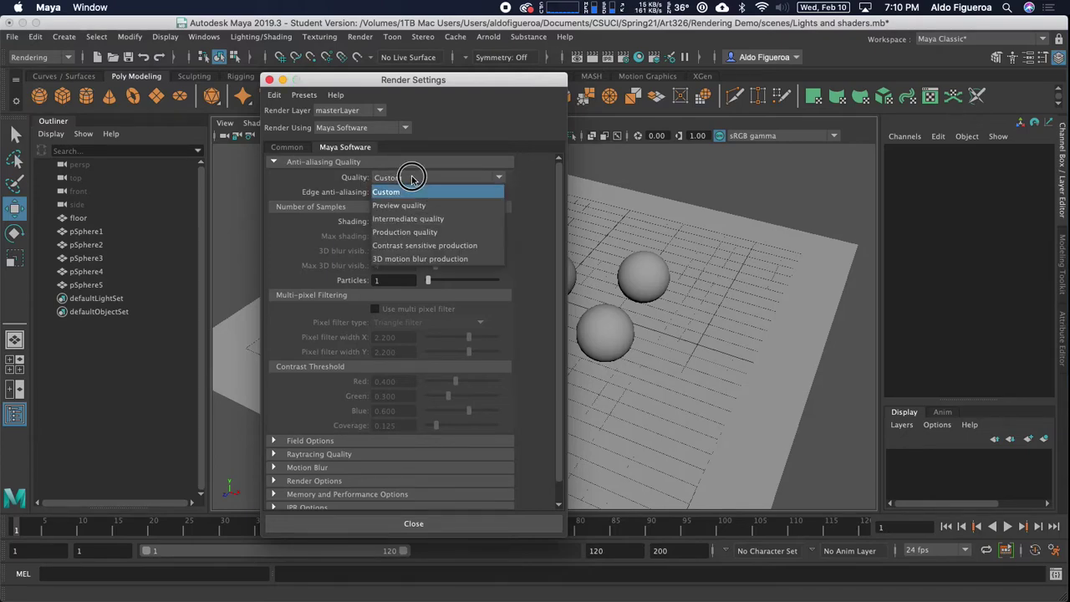
pyautogui.click(431, 233)
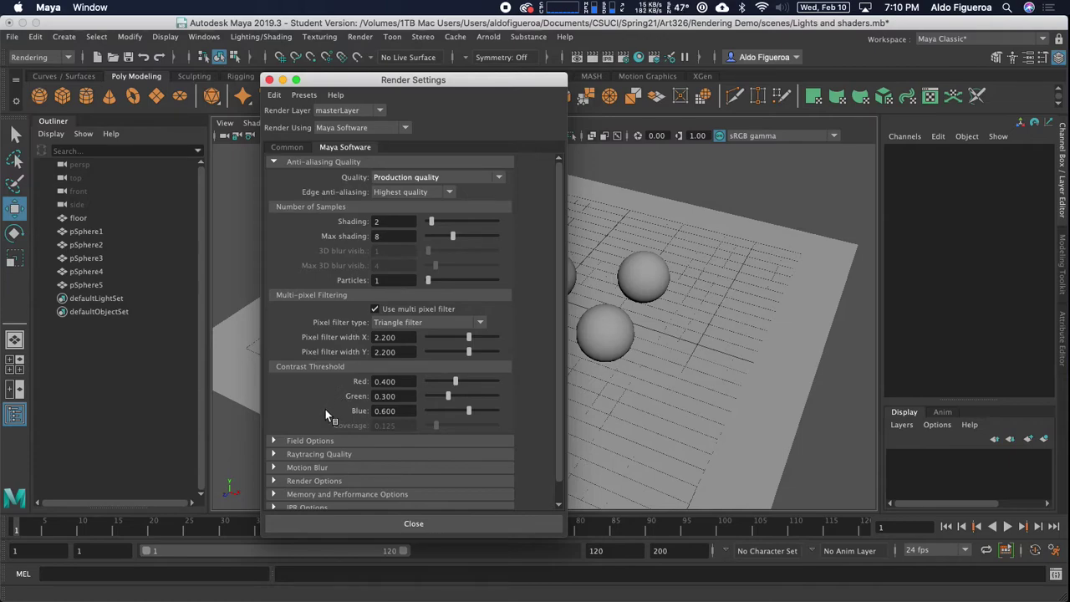
# - Enable Raytracing in the raytracing quality settings and close the Render Settings
pyautogui.click(274, 455)
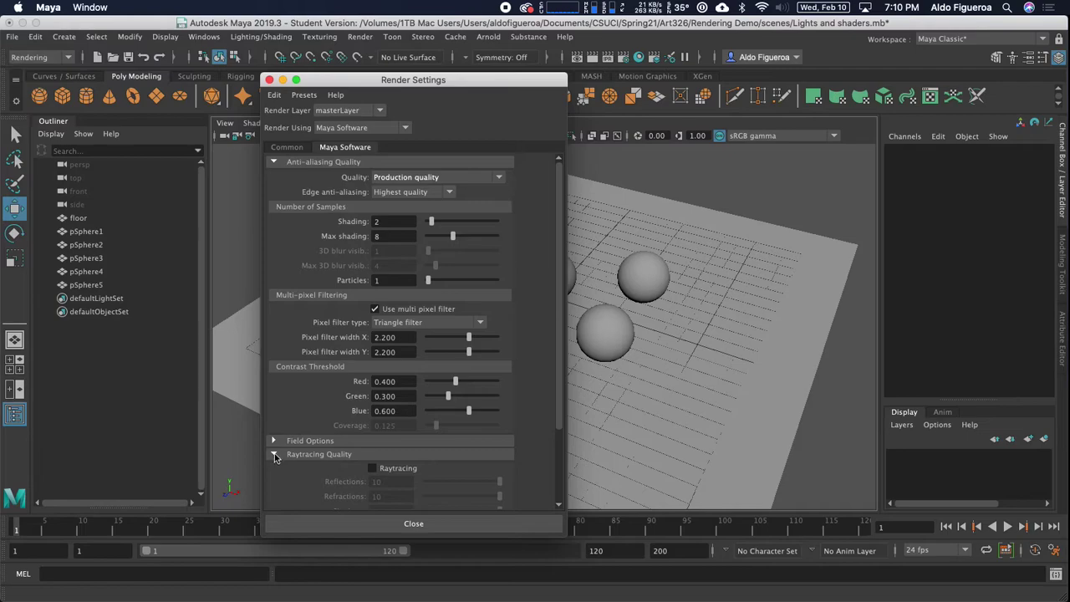
pyautogui.scroll(-3, 318, 466)
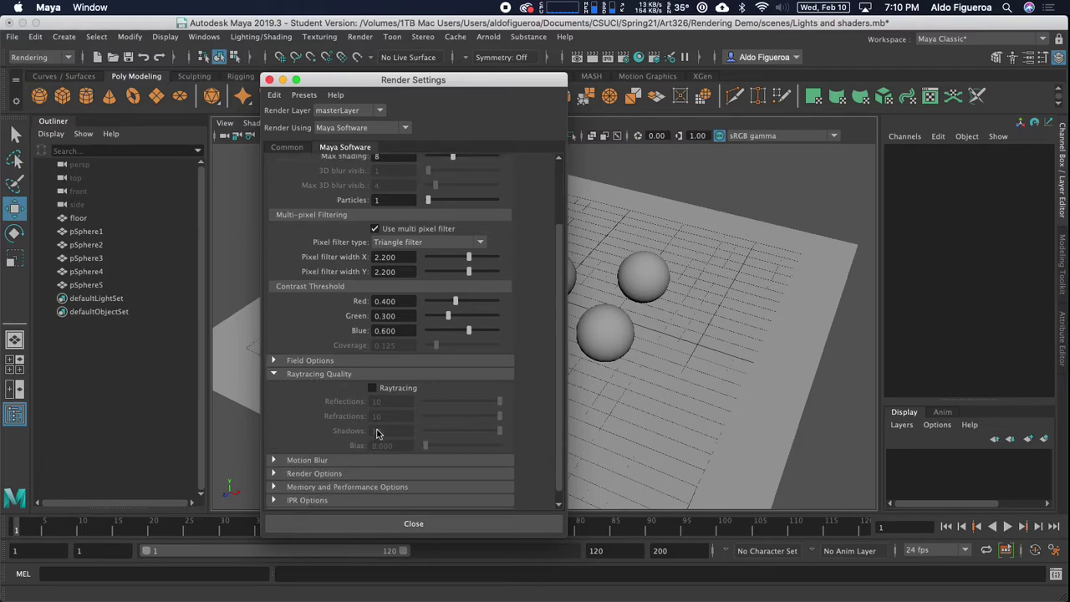
pyautogui.click(373, 389)
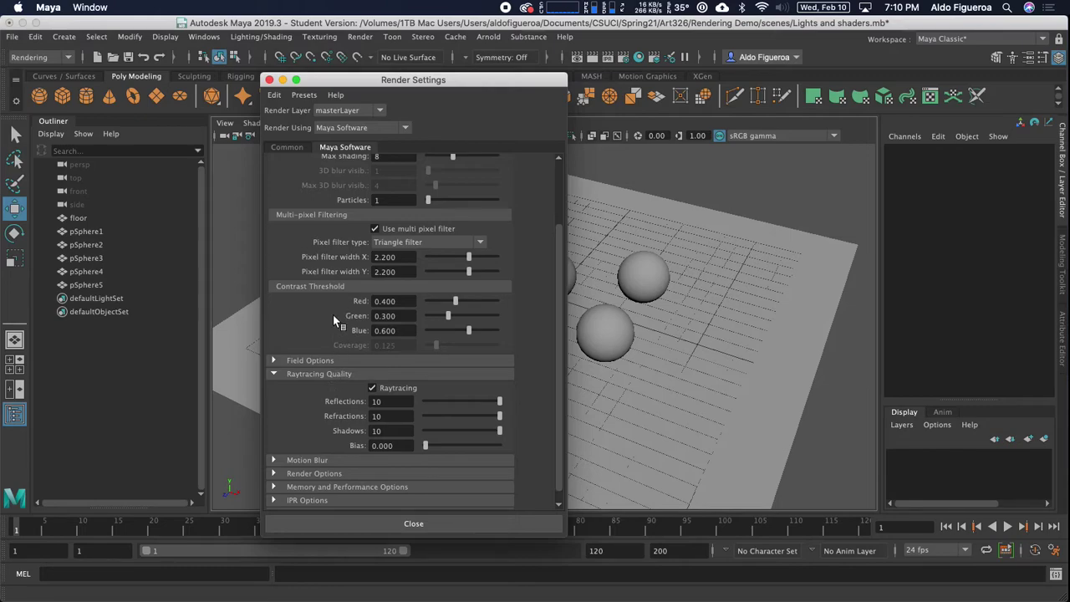
pyautogui.scroll(3, 333, 314)
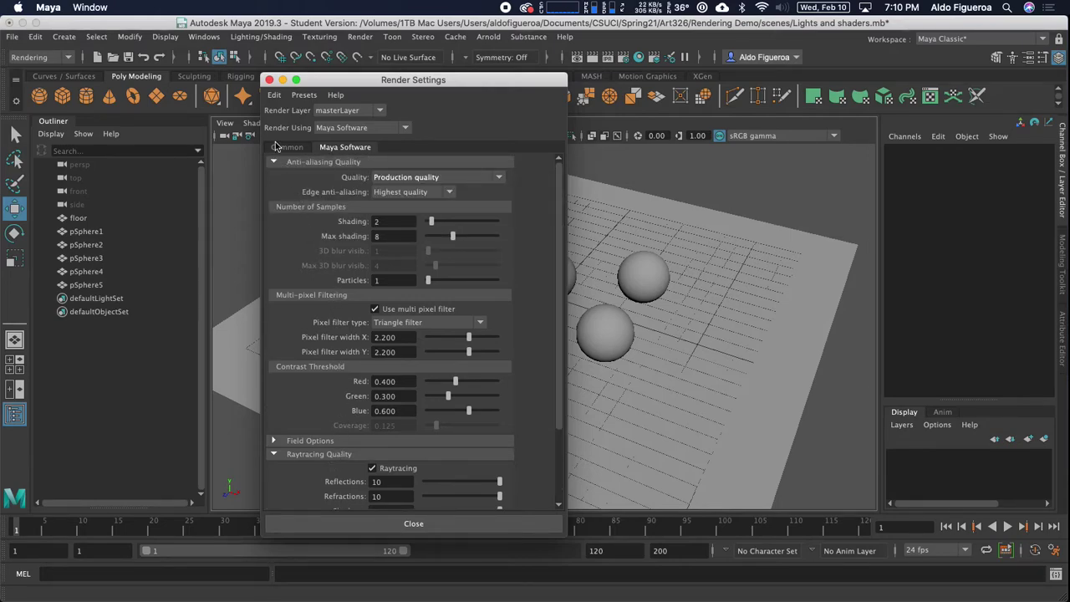
pyautogui.click(269, 80)
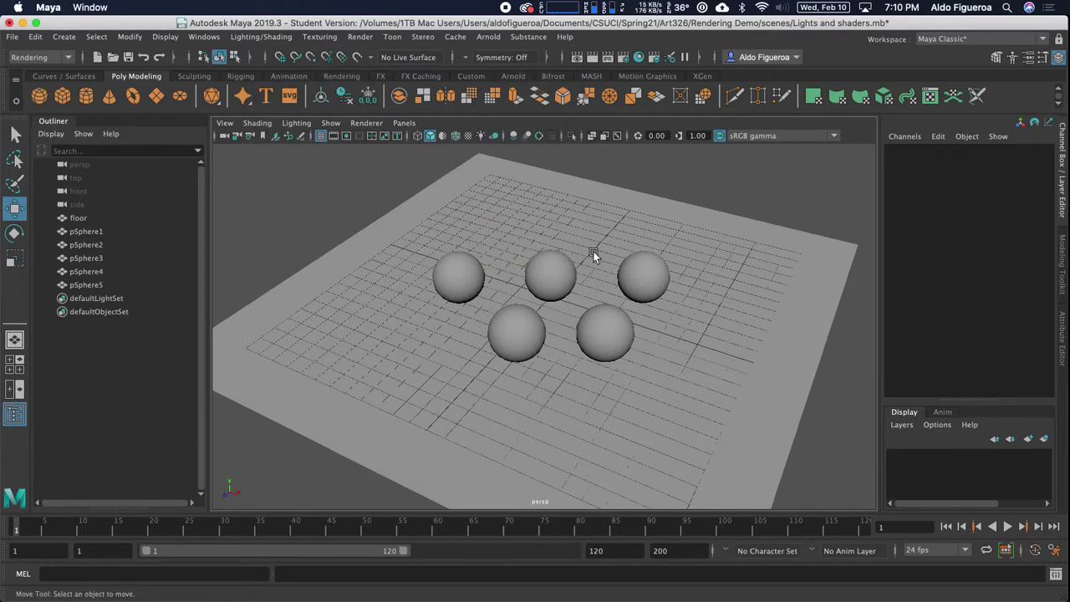
# - Render the current frame from a closer perspective view of the five spheres and close the Render View
pyautogui.keyDown('alt'); pyautogui.moveTo(609, 290); pyautogui.dragTo(539, 294, button='right'); pyautogui.keyUp('alt')
pyautogui.keyDown('alt'); pyautogui.moveTo(539, 294); pyautogui.dragTo(610, 283); pyautogui.keyUp('alt')
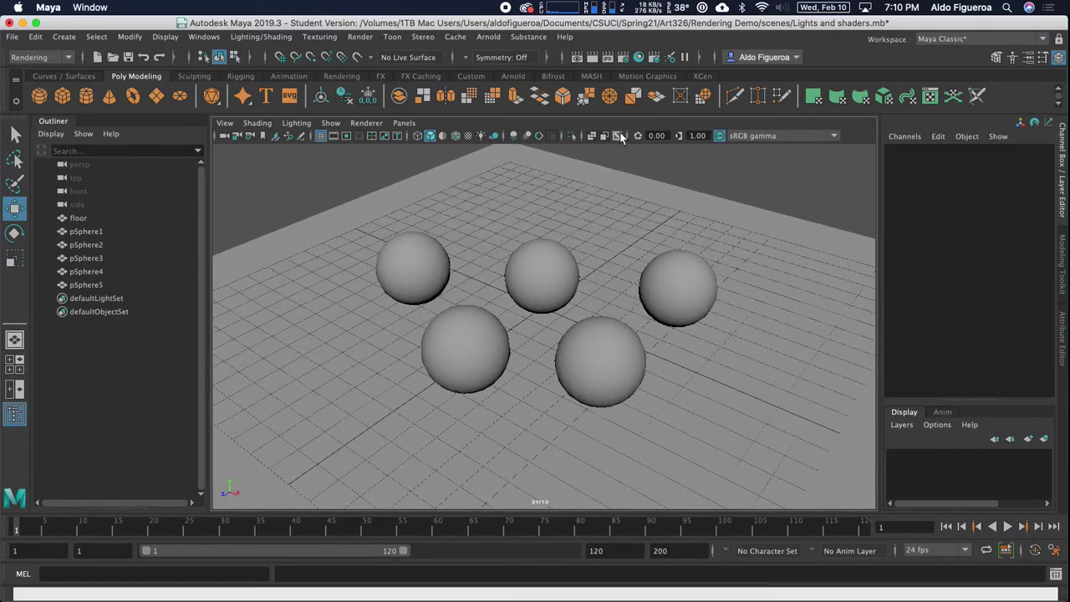
pyautogui.click(591, 58)
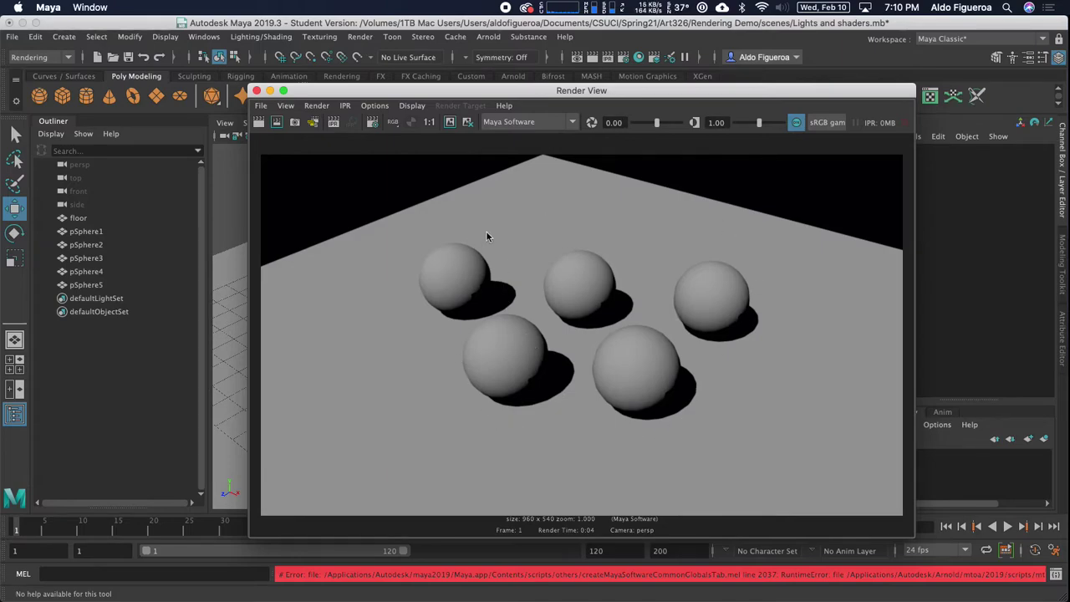
pyautogui.click(258, 90)
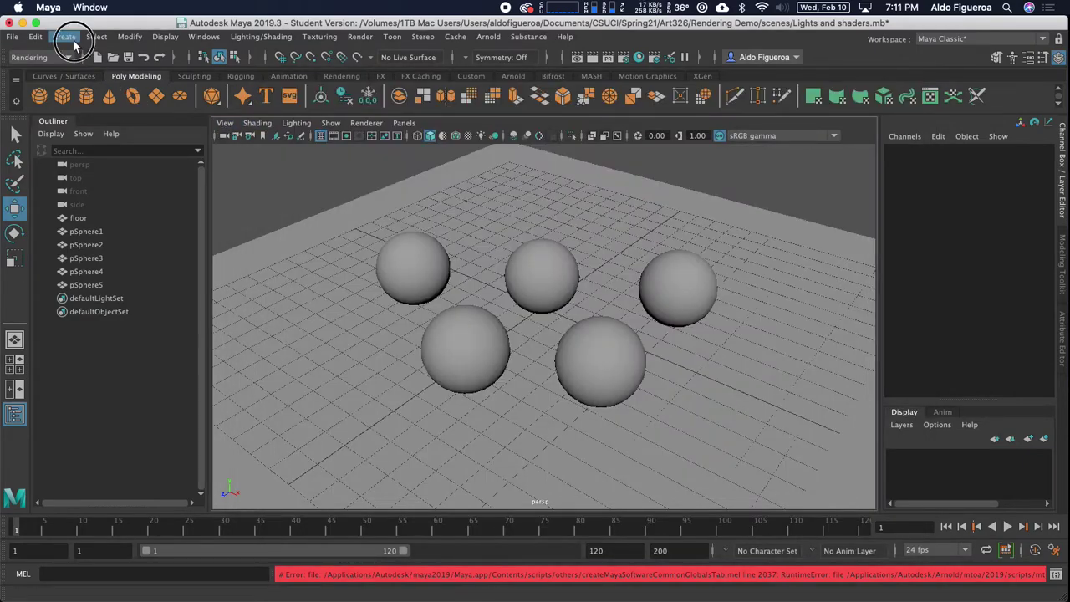
# - Tear off the list of light types as a floating Lights window
pyautogui.click(66, 37)
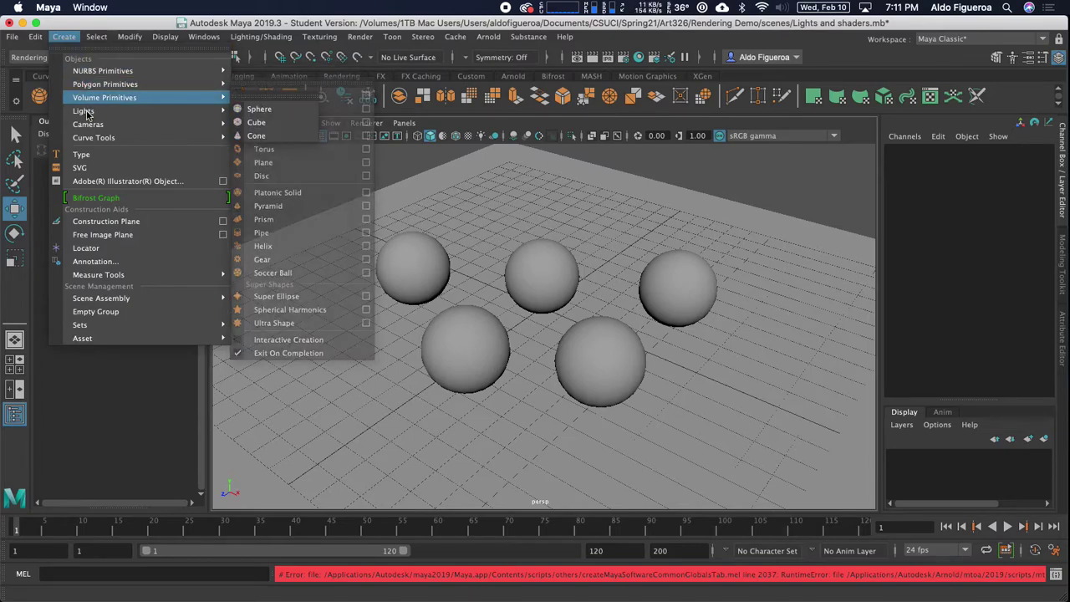
pyautogui.moveTo(131, 114)
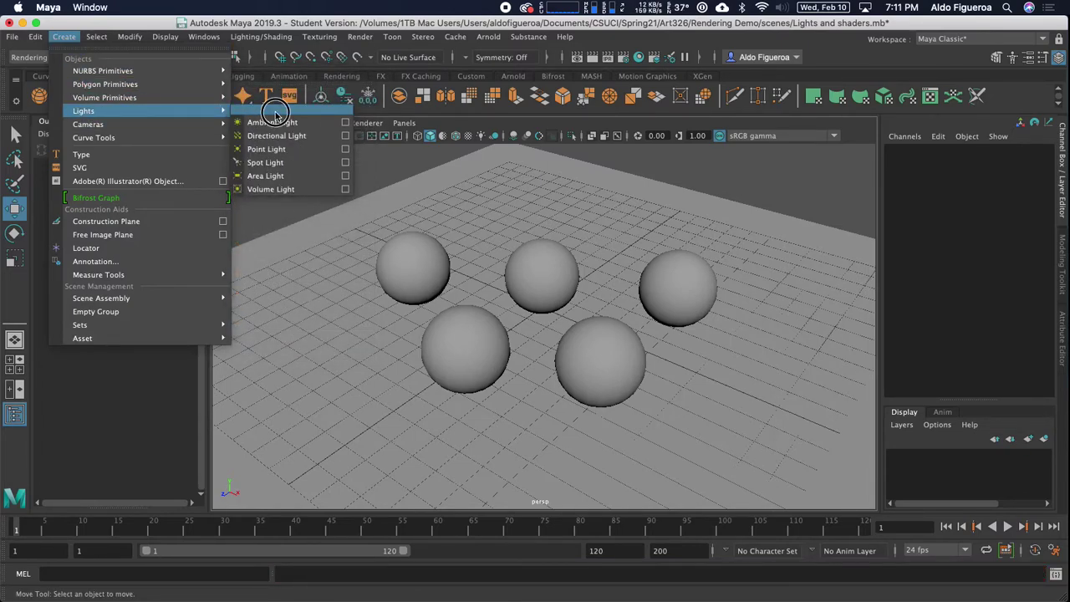
pyautogui.click(276, 114)
pyautogui.moveTo(320, 113); pyautogui.dragTo(200, 161)
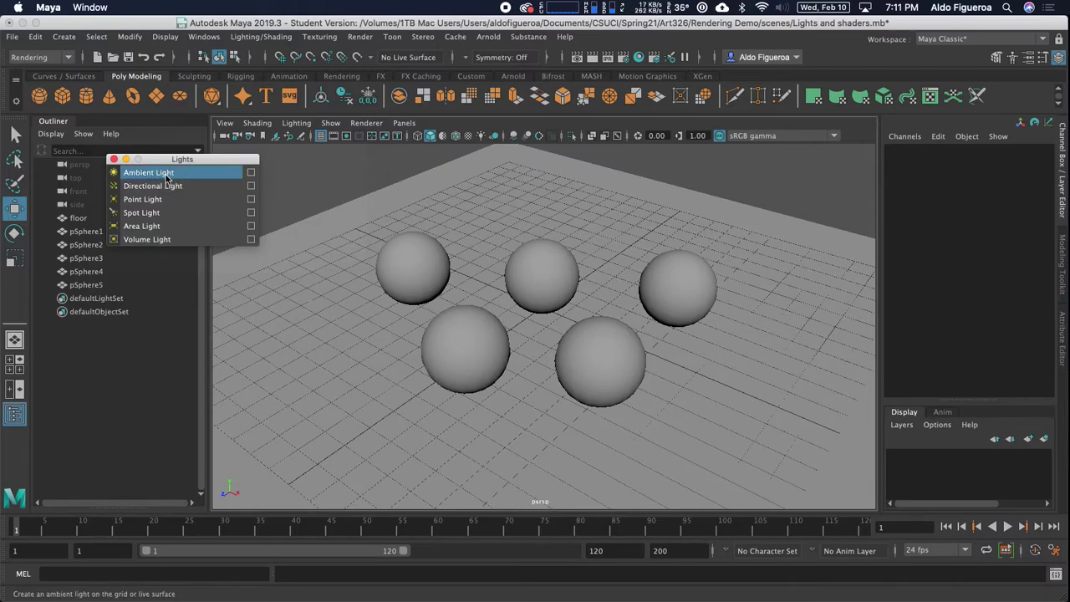
# - Create an ambient light with intensity 1, white colour, ambient shade 0.45 and no cast shadows
pyautogui.click(251, 173)
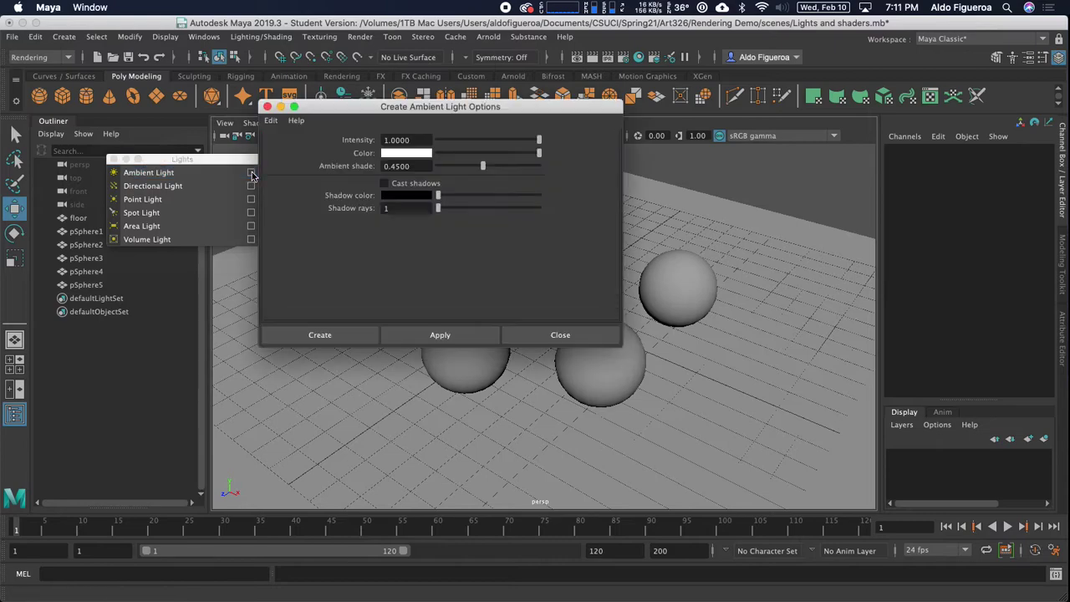
pyautogui.moveTo(477, 103); pyautogui.dragTo(693, 125)
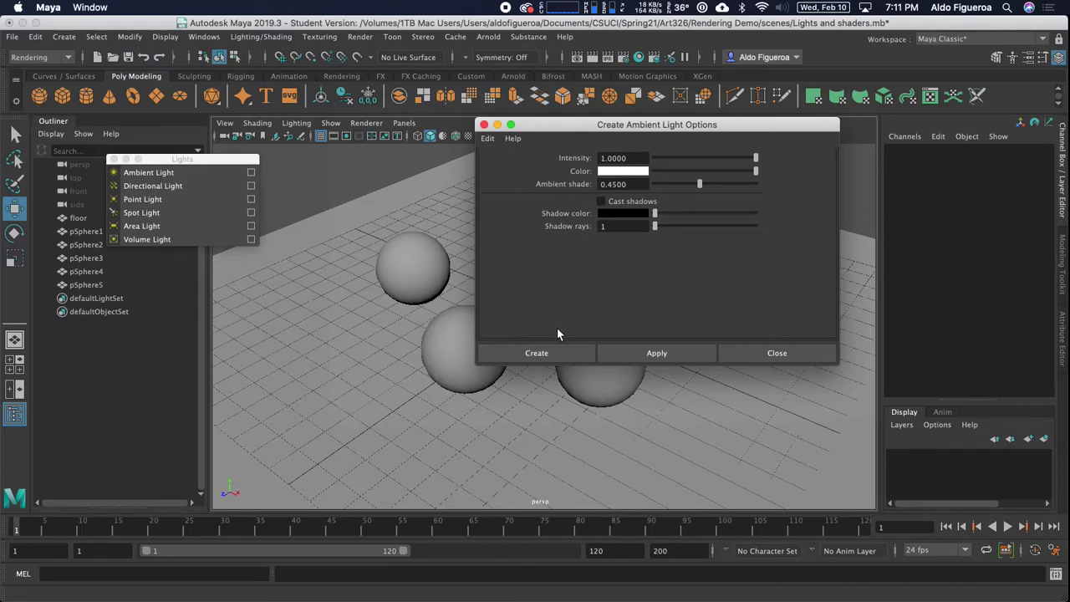
pyautogui.click(541, 355)
pyautogui.keyDown('alt'); pyautogui.moveTo(554, 302); pyautogui.dragTo(580, 312); pyautogui.keyUp('alt')
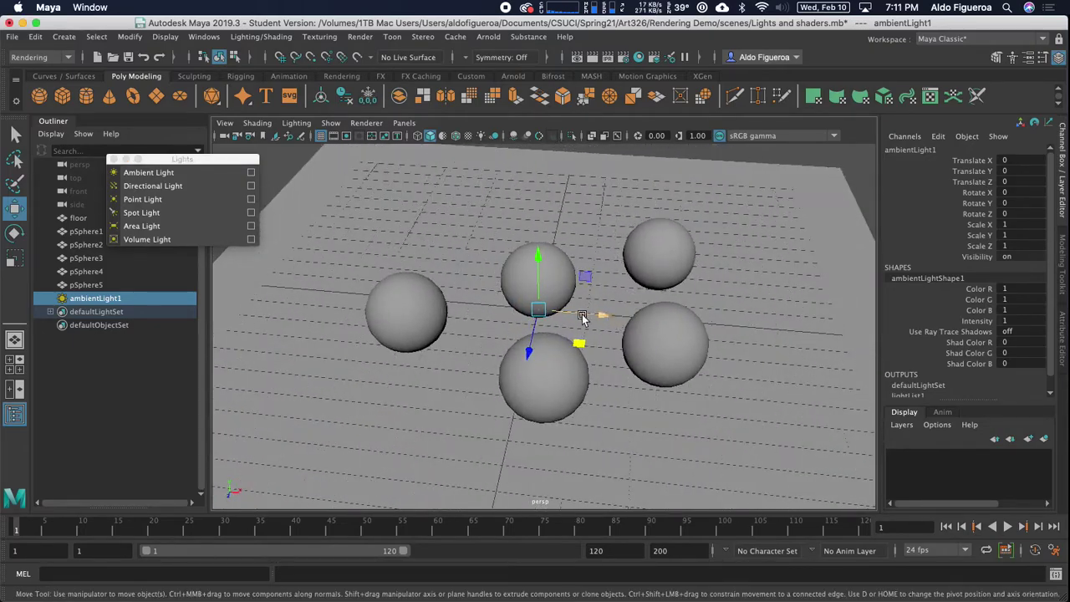
# - Move pSphere1 along the floor to about X -2.16, Z -1.934, and shift the floating Lights window clear of the Outliner
pyautogui.click(518, 269)
pyautogui.moveTo(585, 310); pyautogui.dragTo(532, 279)
pyautogui.moveTo(205, 160); pyautogui.dragTo(317, 156)
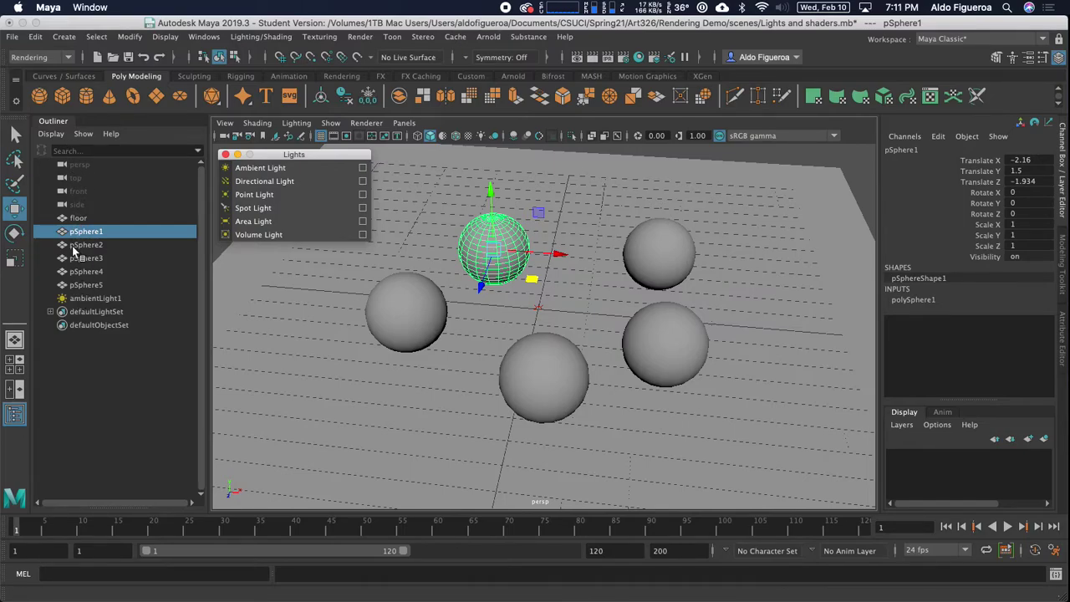
# - Undock the Outliner from the main window and close it
pyautogui.click(58, 122)
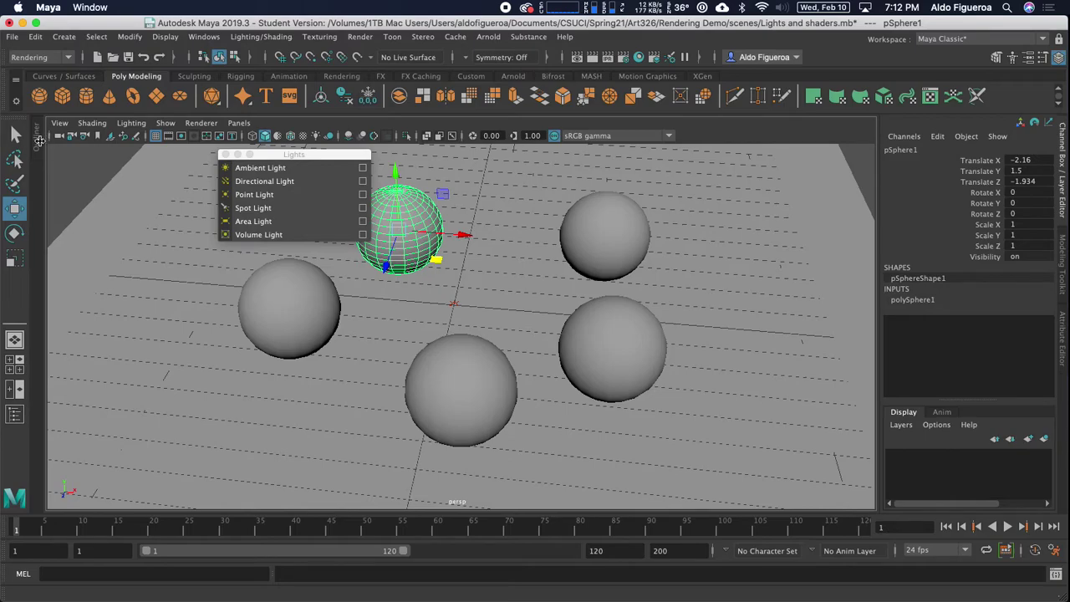
pyautogui.click(39, 140)
pyautogui.moveTo(55, 133); pyautogui.dragTo(131, 236)
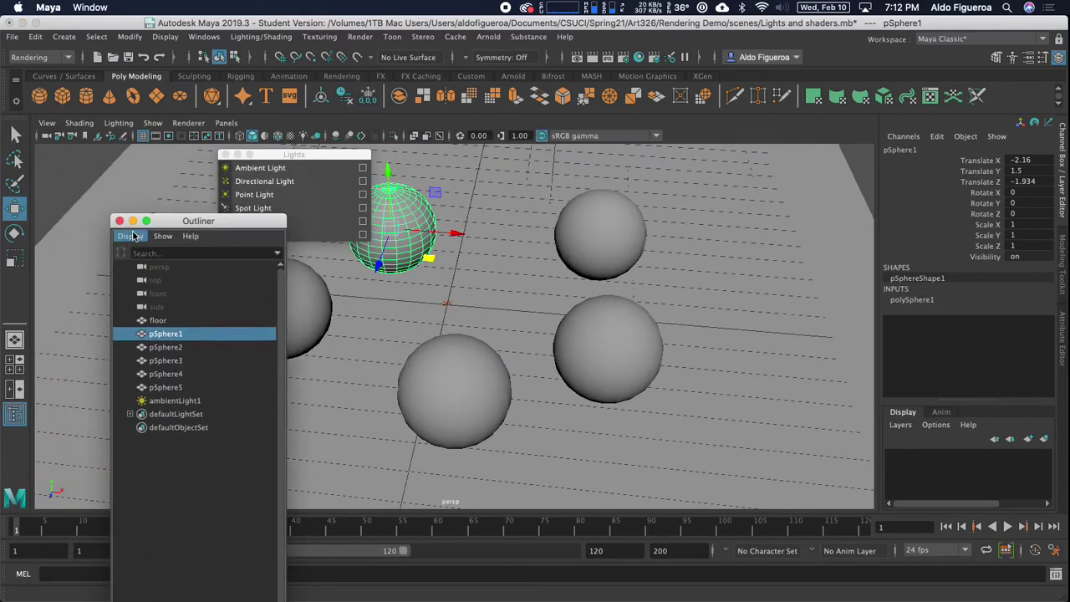
pyautogui.click(120, 221)
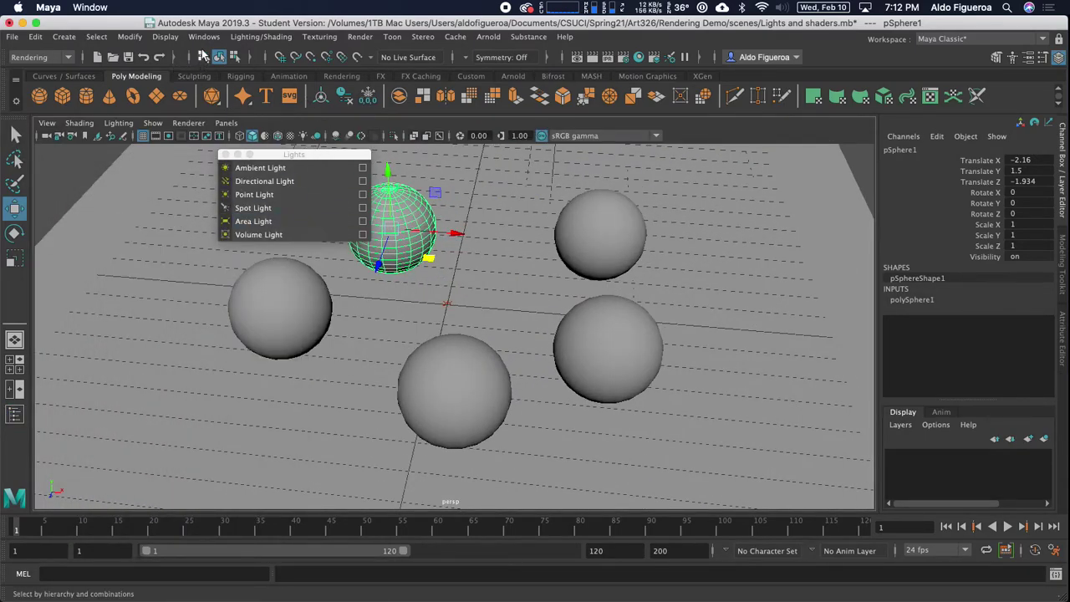
# - Reopen the Outliner and dock it again between the toolbox and the viewport
pyautogui.click(204, 36)
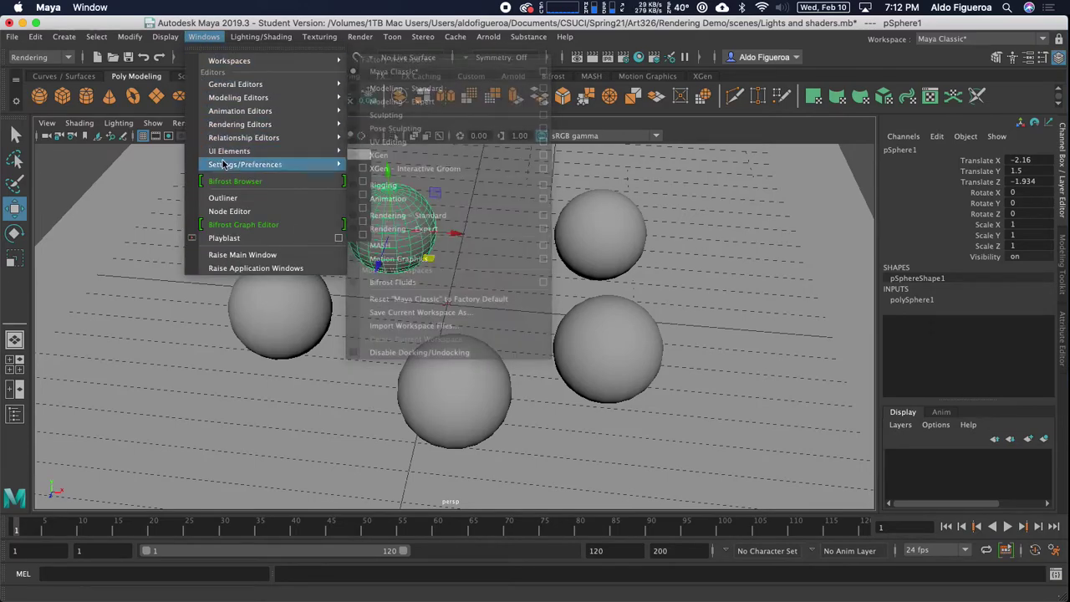
pyautogui.click(222, 197)
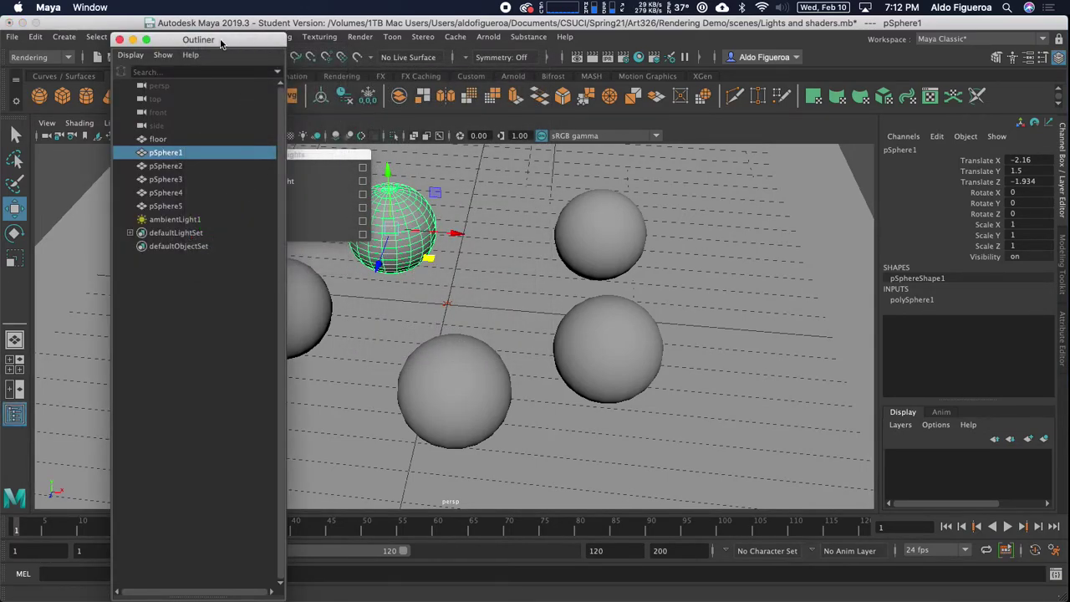
pyautogui.moveTo(223, 39); pyautogui.dragTo(59, 190)
pyautogui.moveTo(42, 184); pyautogui.dragTo(17, 177)
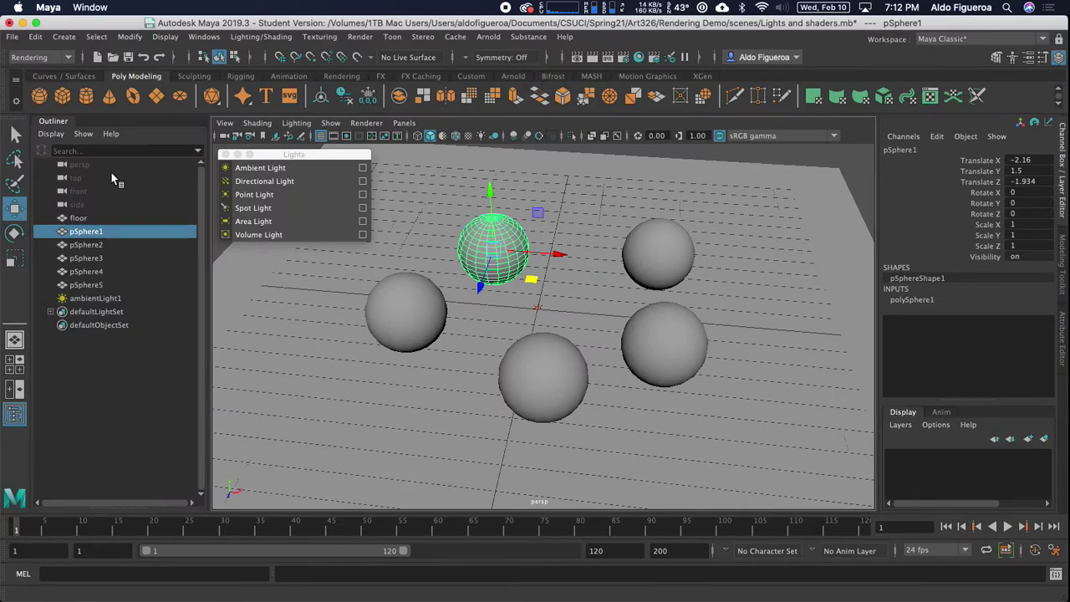
# - Select ambientLight1 and raise it above the floor to about Y 2.355
pyautogui.click(109, 299)
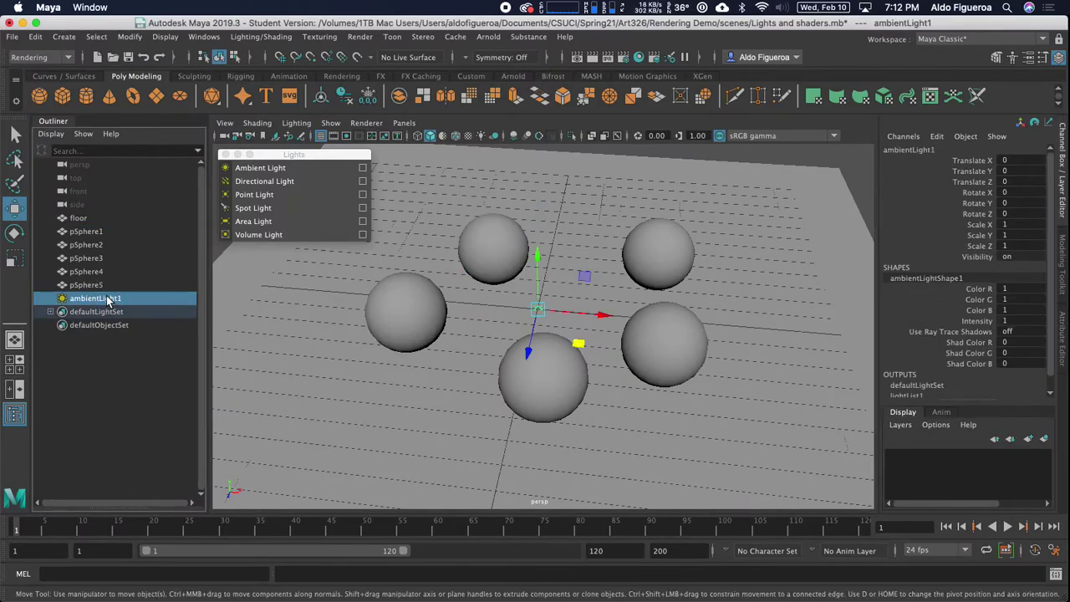
pyautogui.keyDown('alt'); pyautogui.moveTo(499, 331); pyautogui.dragTo(438, 321); pyautogui.keyUp('alt')
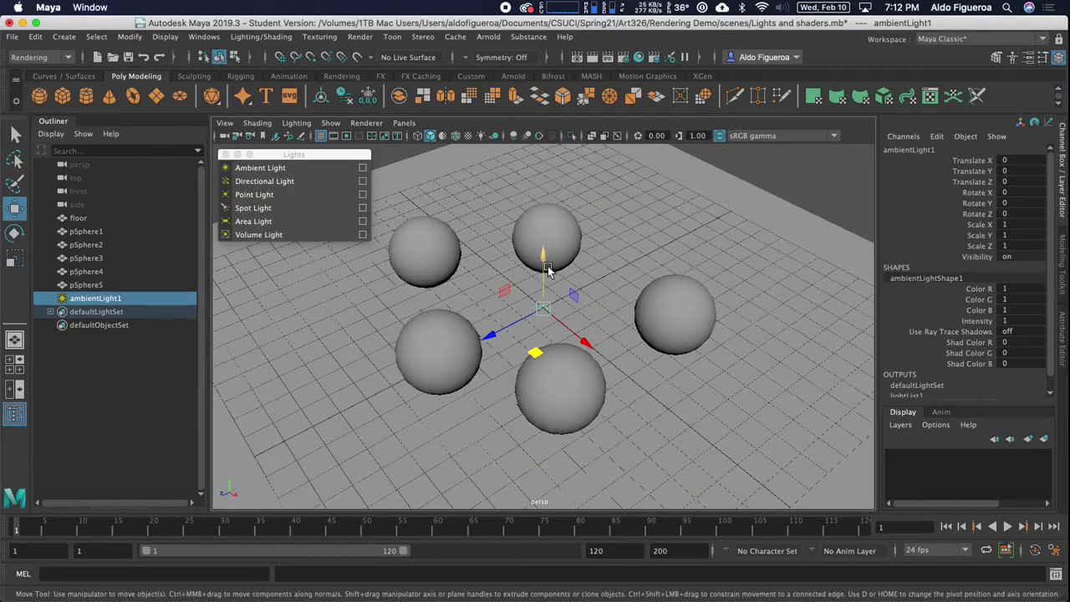
pyautogui.moveTo(544, 263); pyautogui.dragTo(489, 242)
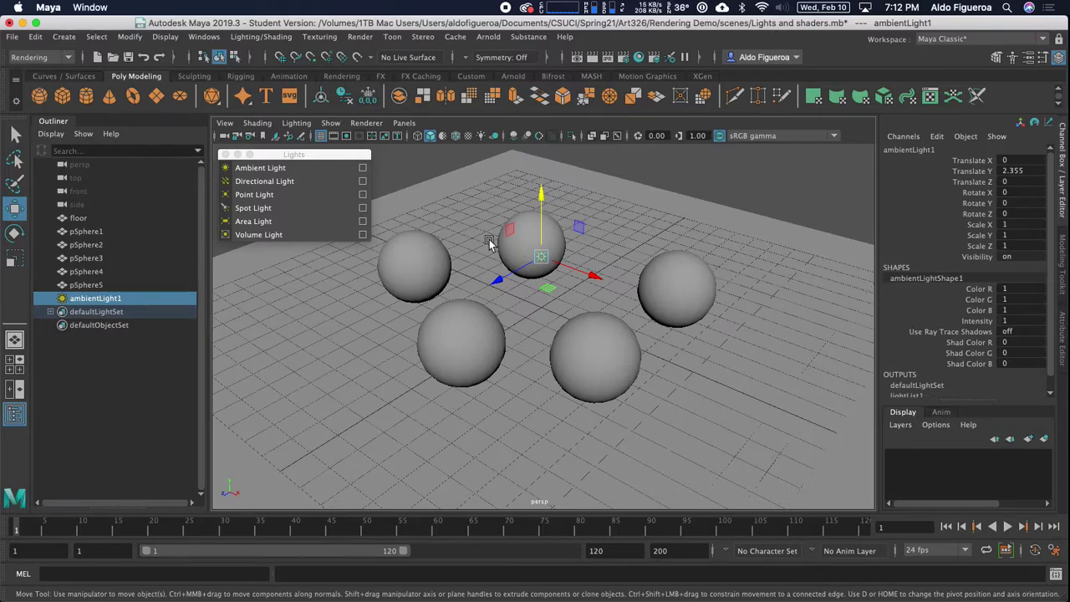
# - Cycle the perspective view through wireframe, shaded and textured display, ending with the scene's own lights in use
pyautogui.press('4')
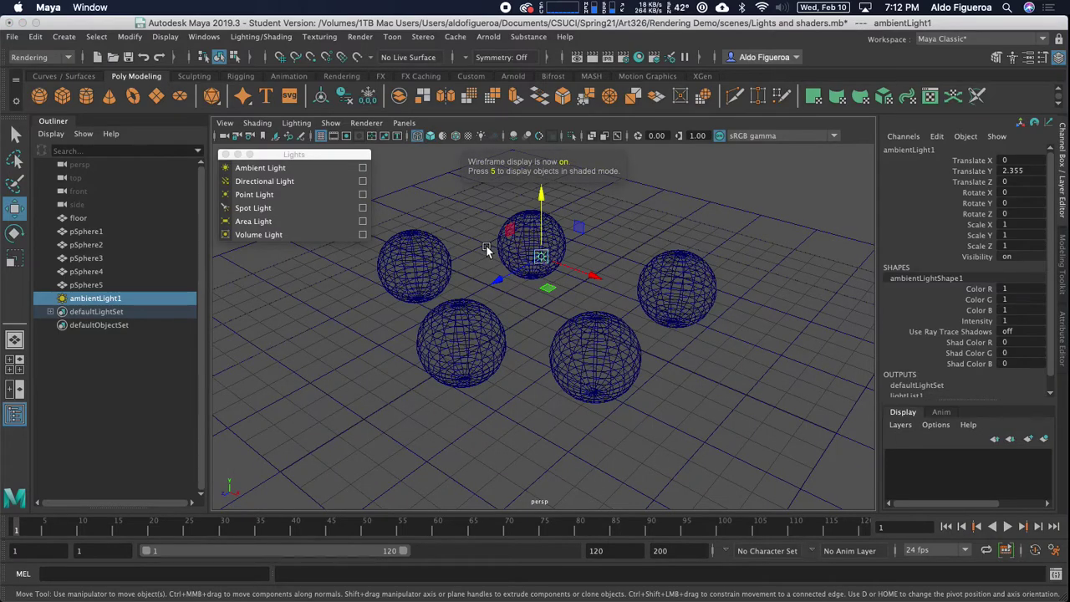
pyautogui.press('5')
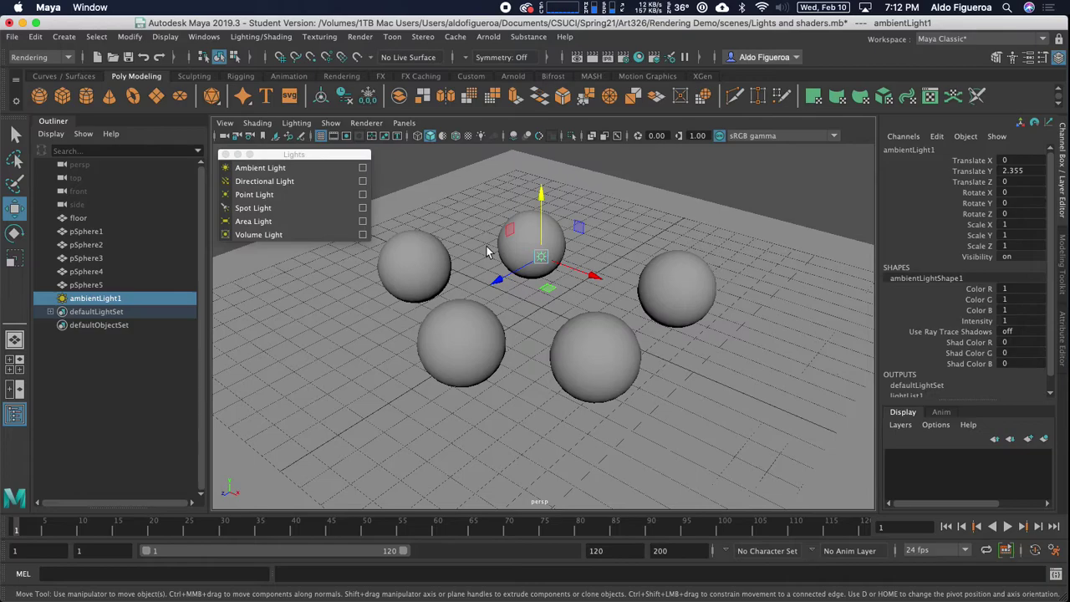
pyautogui.press('6')
pyautogui.press('7')
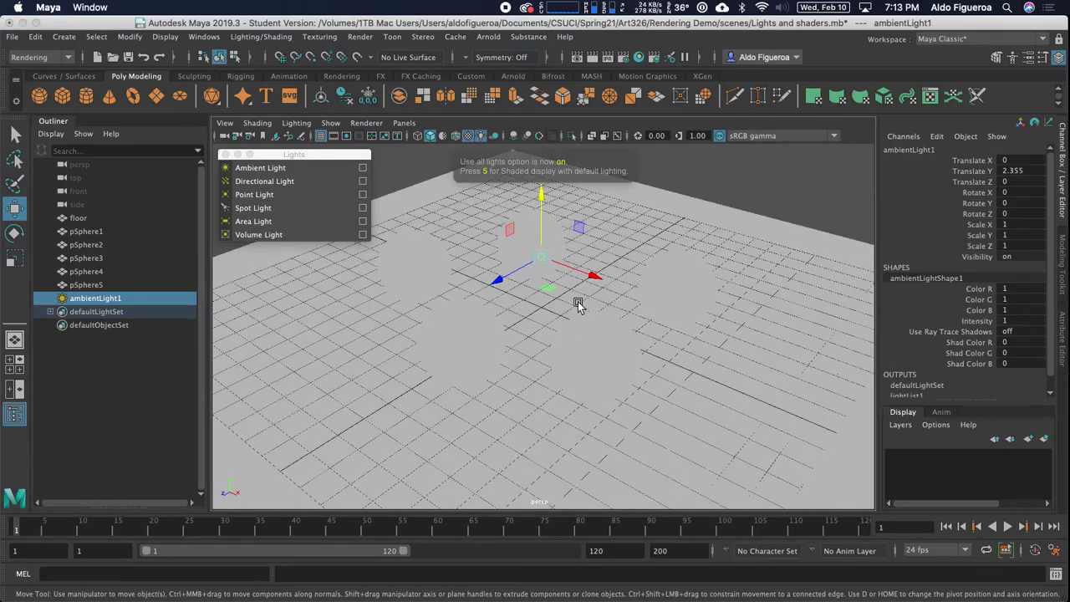
pyautogui.moveTo(556, 287)
pyautogui.keyDown('alt'); pyautogui.mouseDown()
pyautogui.moveTo(629, 277)
pyautogui.moveTo(633, 258)
pyautogui.moveTo(609, 282)
pyautogui.moveTo(559, 293)
pyautogui.mouseUp(); pyautogui.keyUp('alt')
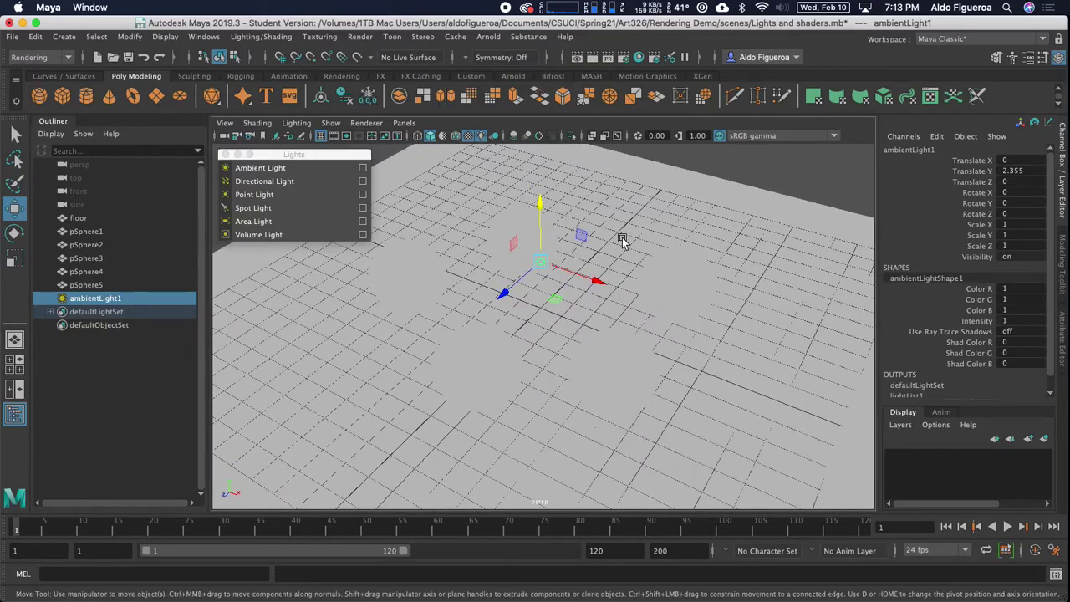
# - Render the perspective view with Maya Software and show the ambient light's shape attributes beside the render
pyautogui.click(593, 58)
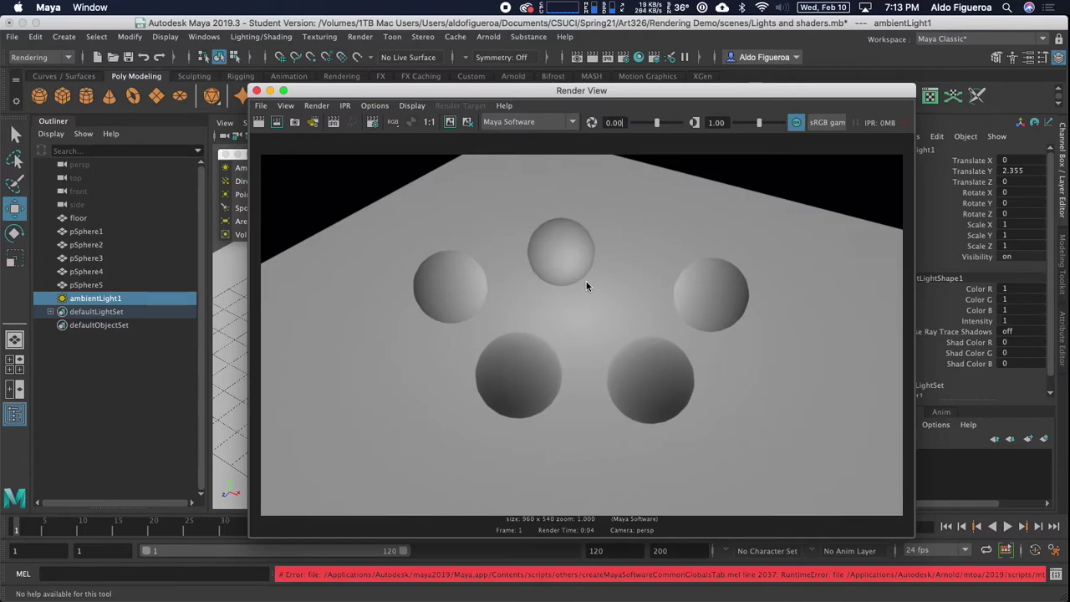
pyautogui.moveTo(448, 92); pyautogui.dragTo(244, 93)
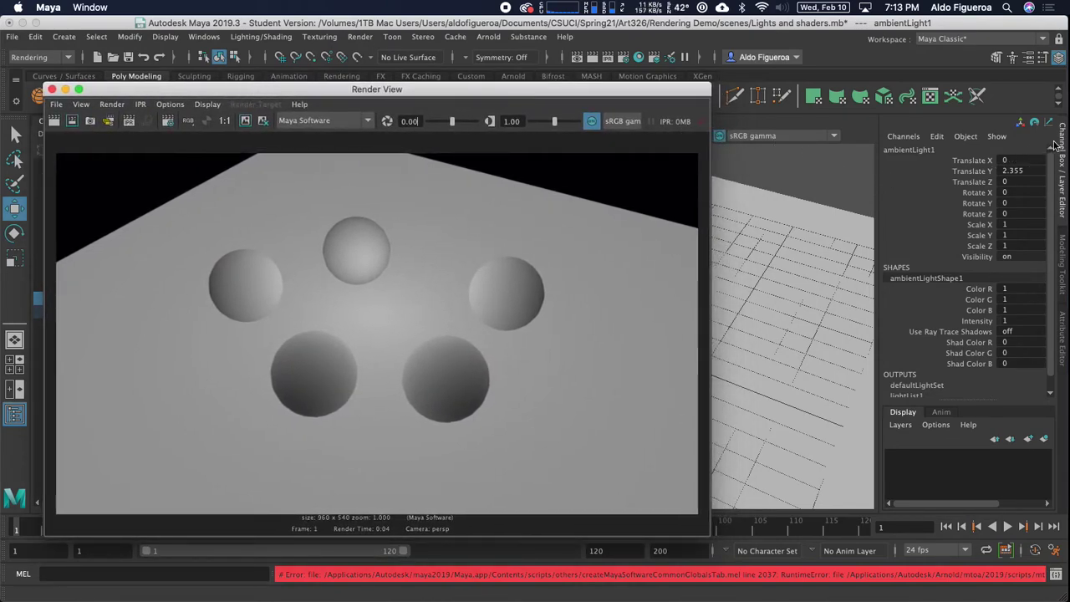
pyautogui.click(1063, 344)
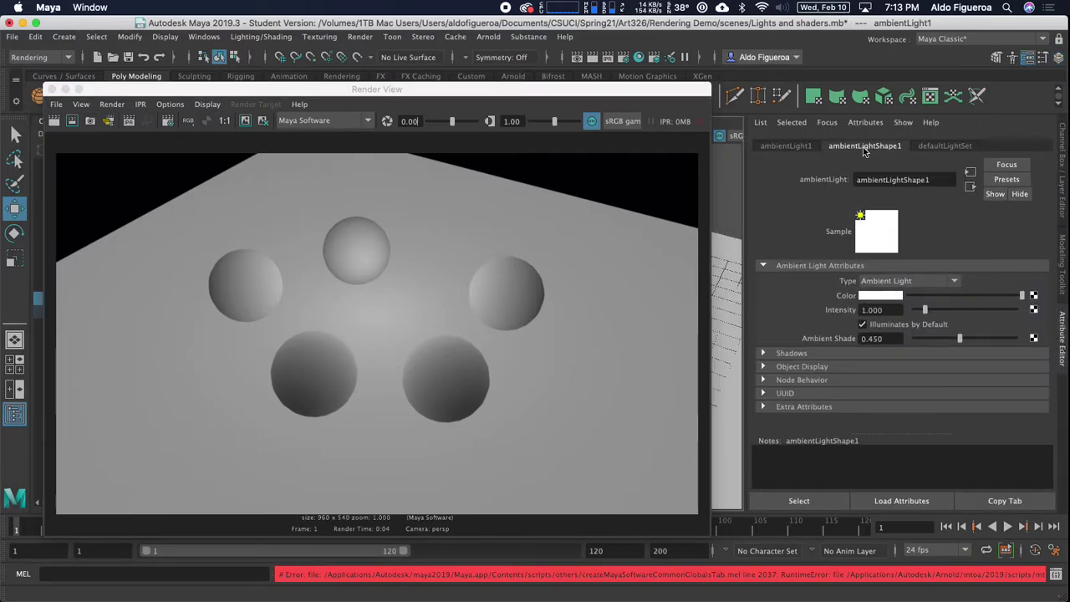
pyautogui.moveTo(490, 89); pyautogui.dragTo(545, 362)
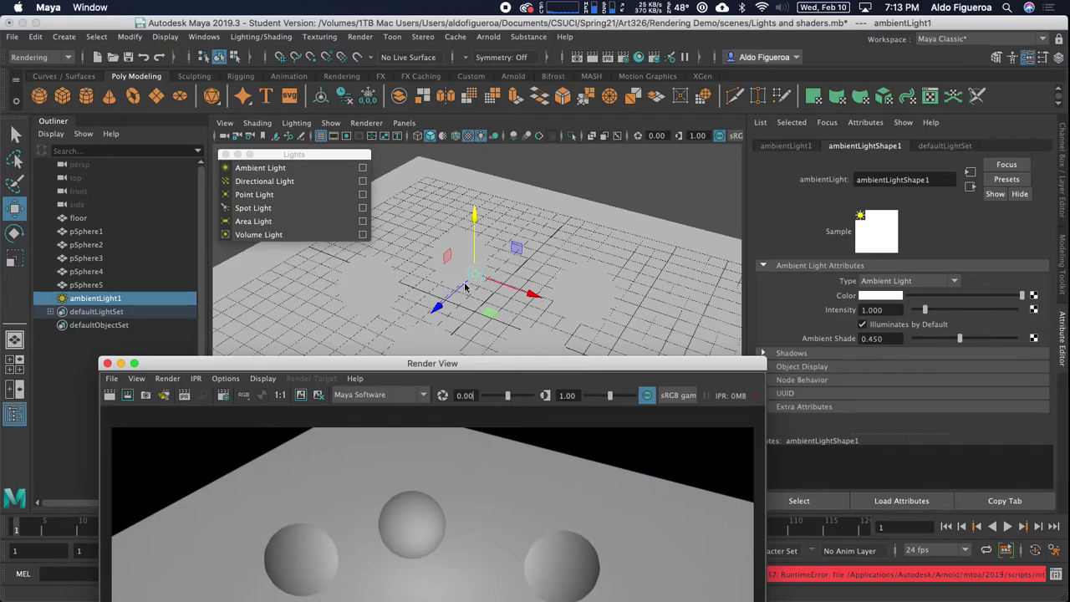
pyautogui.moveTo(475, 374); pyautogui.dragTo(411, 117)
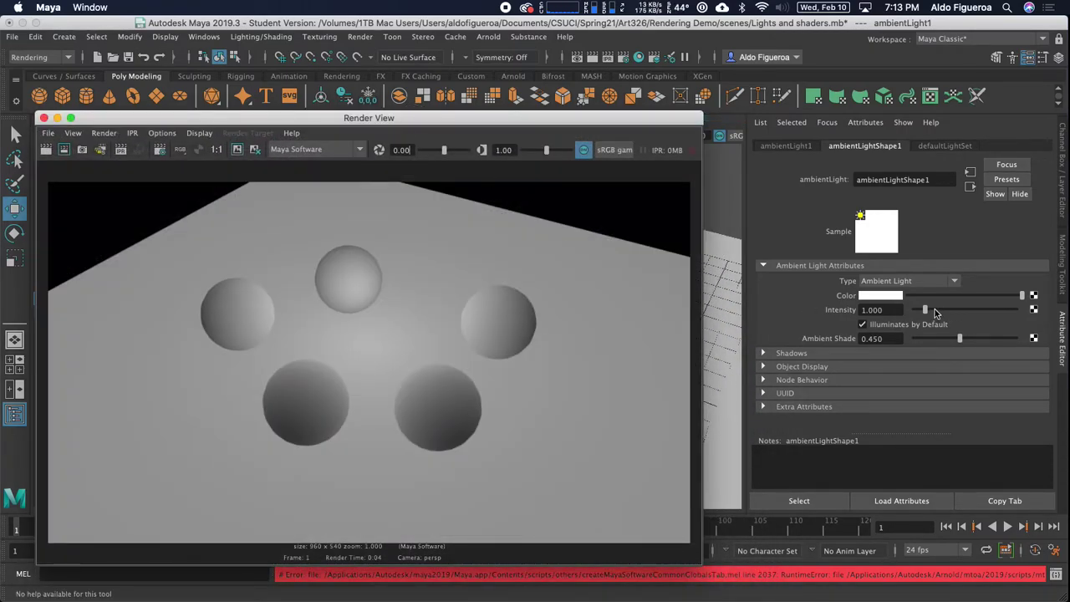
# - Lower the ambient light's intensity to about 0.403 and re-render the scene
pyautogui.moveTo(926, 311); pyautogui.dragTo(921, 316)
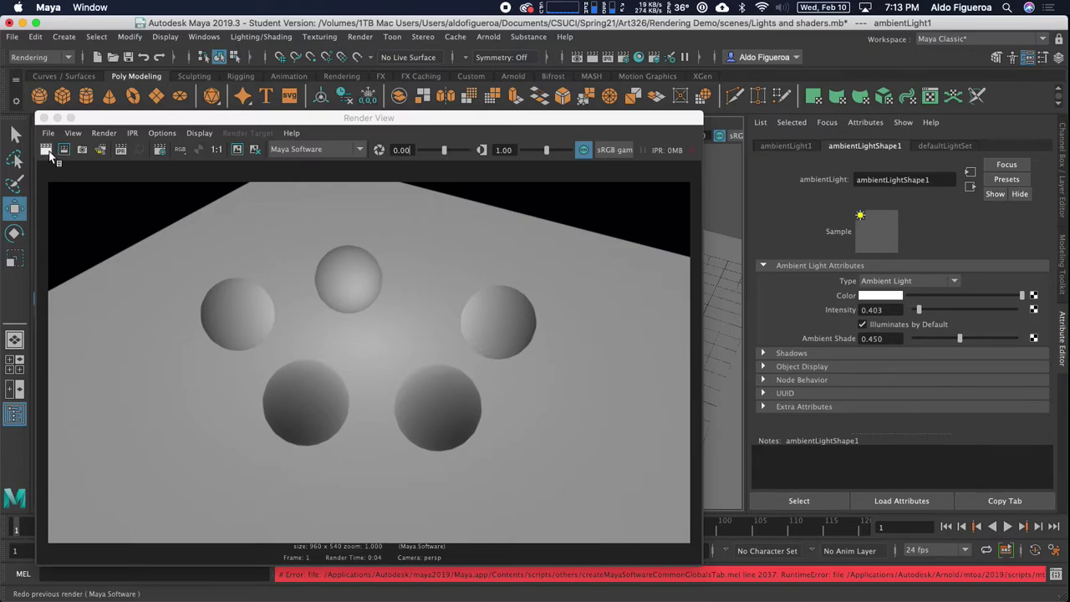
pyautogui.click(46, 151)
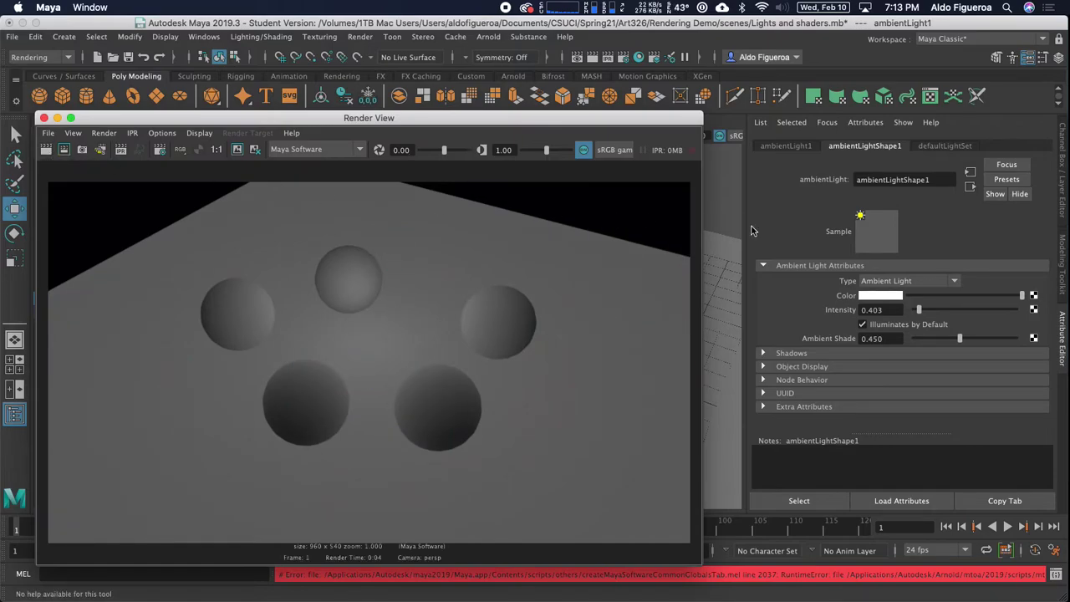
# - Set the light's ambient shade to about 0.221 and its intensity to 1, and re-render the scene
pyautogui.click(933, 338)
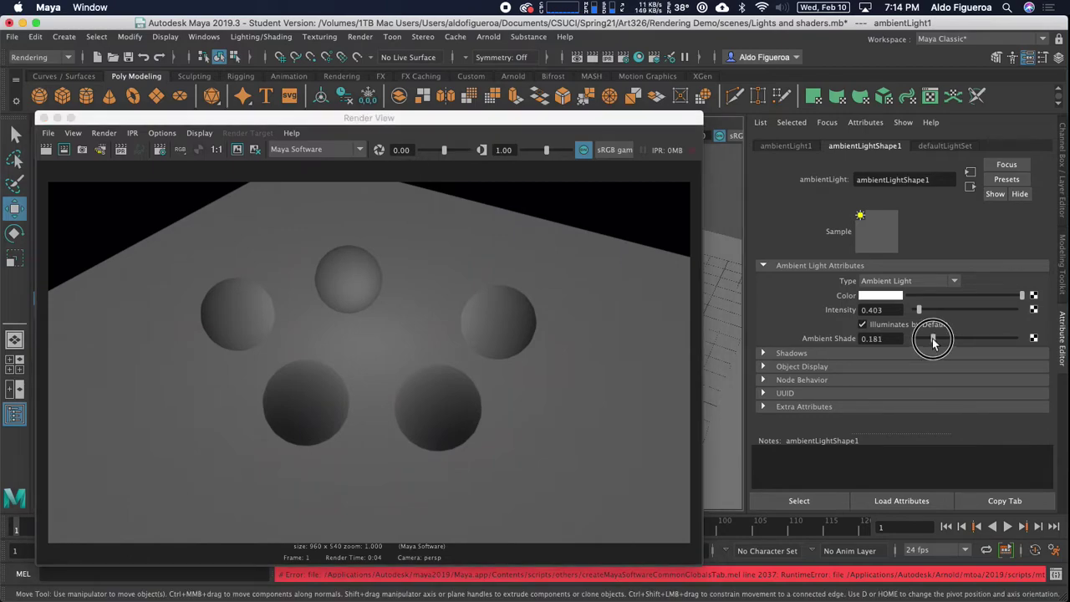
pyautogui.moveTo(932, 339); pyautogui.dragTo(937, 341)
pyautogui.doubleClick(900, 312)
pyautogui.write('1')
pyautogui.press('Return')
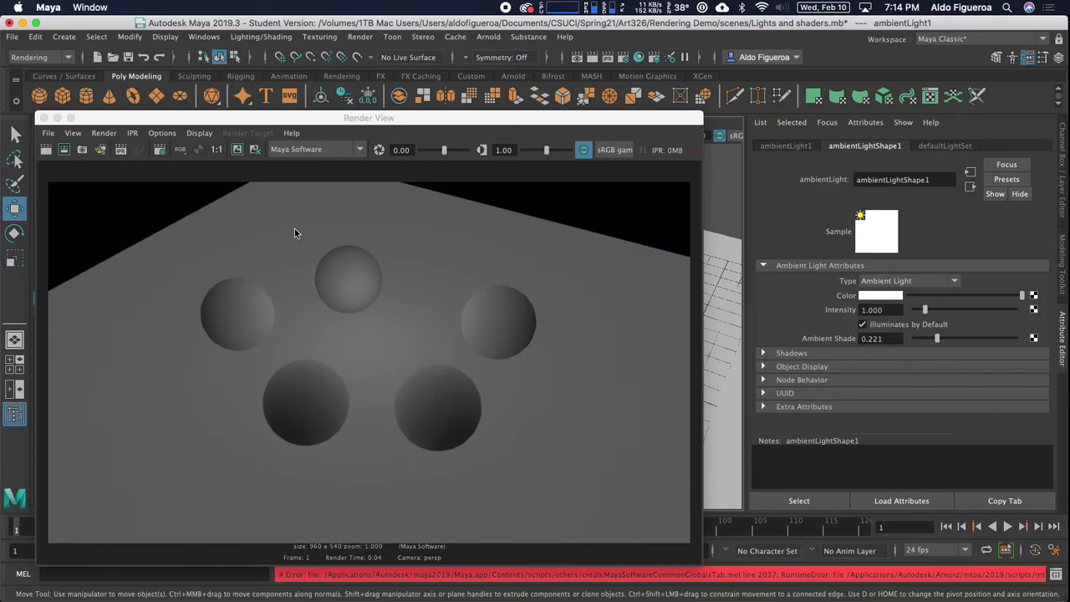
pyautogui.click(46, 149)
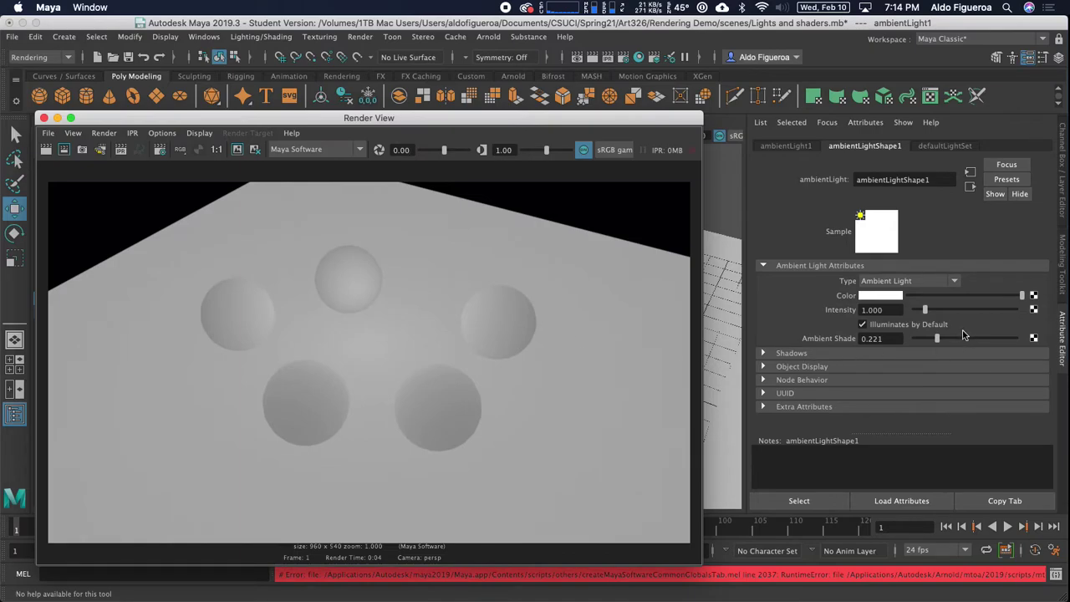
# - Test-render the light with ambient shade about 0.517, first at intensity 1 and again at intensity about 3.758
pyautogui.click(954, 338)
pyautogui.moveTo(954, 337); pyautogui.dragTo(965, 338)
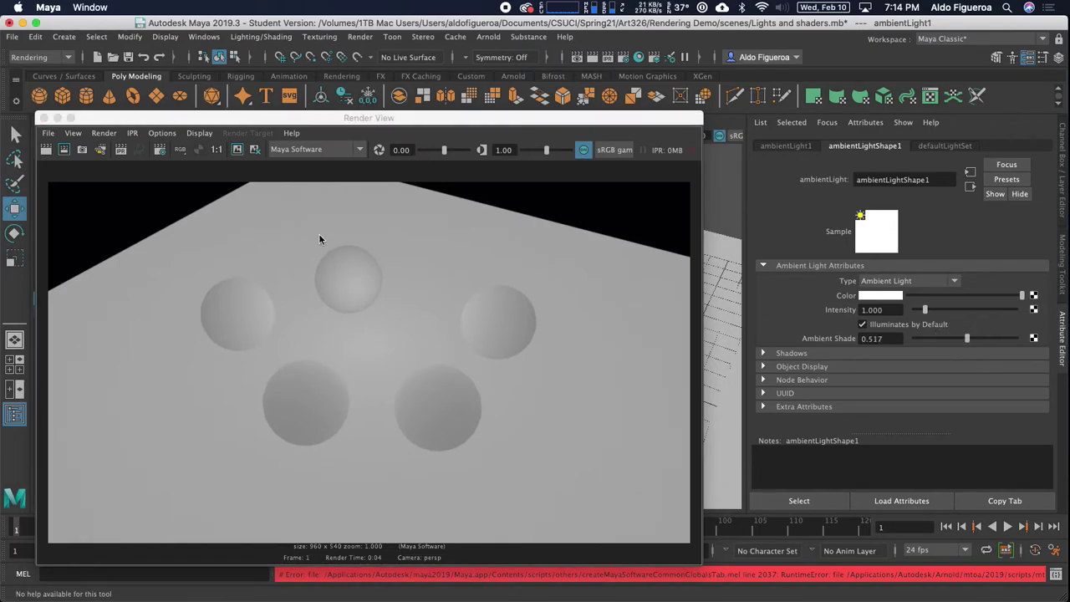
pyautogui.click(46, 149)
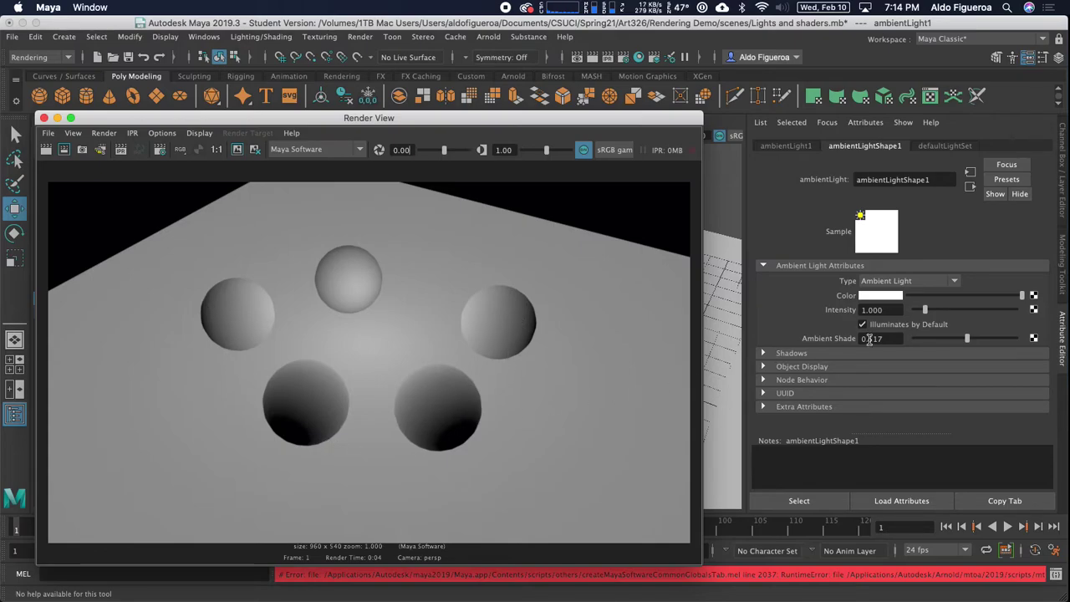
pyautogui.moveTo(924, 310); pyautogui.dragTo(952, 310)
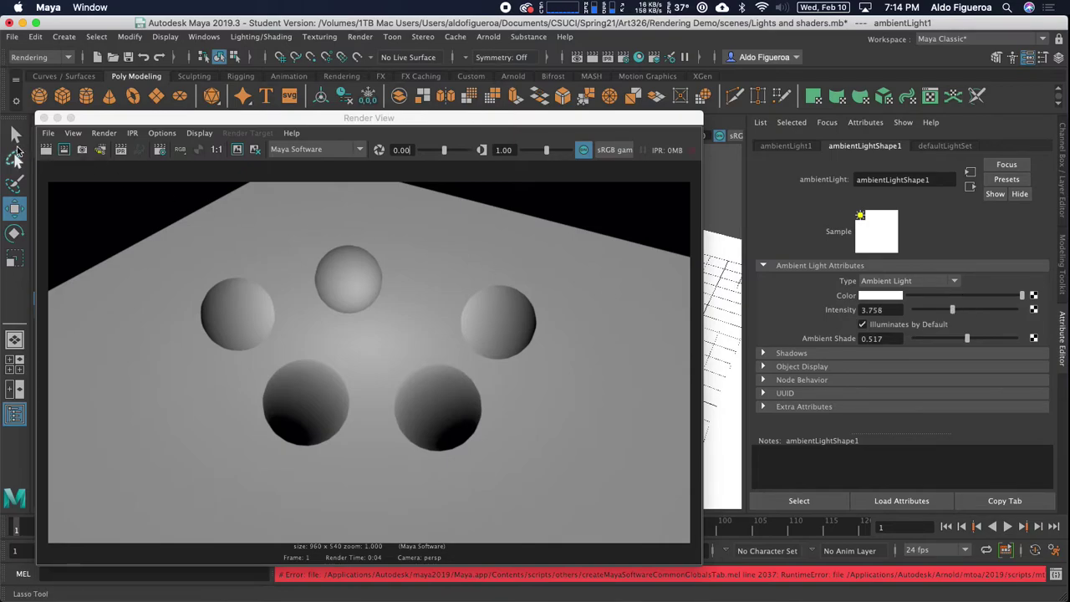
pyautogui.click(46, 152)
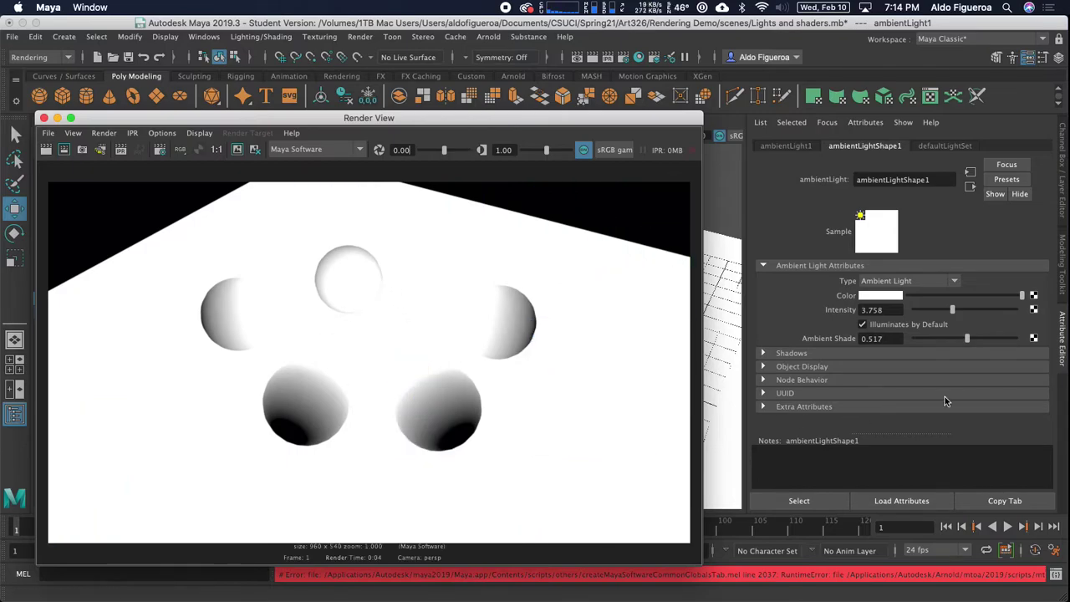
# - Compare renders of the scene with the light's ambient shade at 0.060 and at 1.000
pyautogui.moveTo(957, 344); pyautogui.dragTo(920, 341)
pyautogui.click(47, 150)
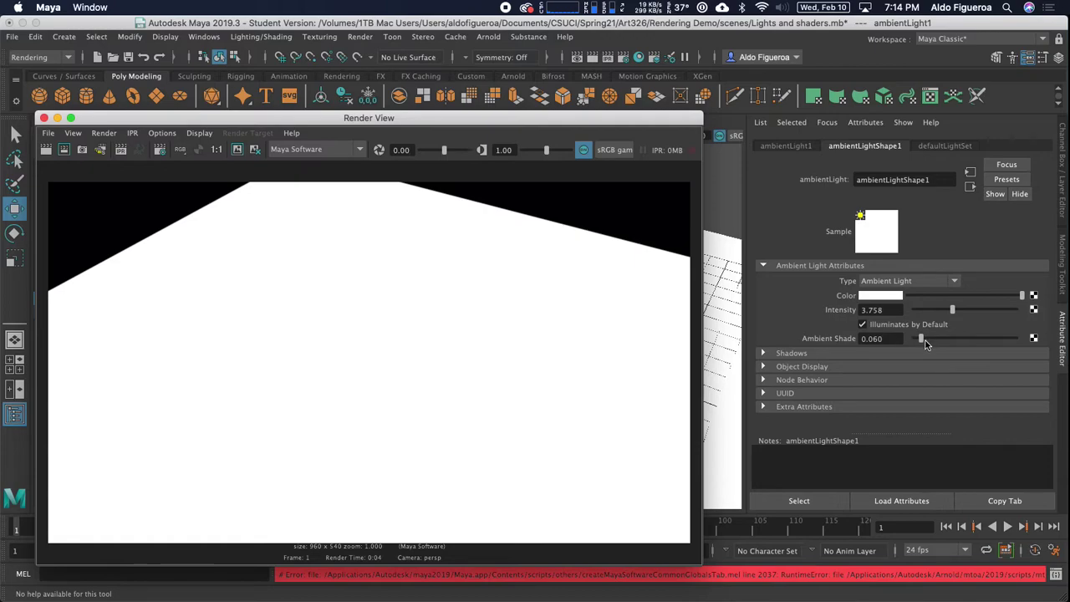
pyautogui.moveTo(926, 338); pyautogui.dragTo(1024, 338)
pyautogui.click(46, 150)
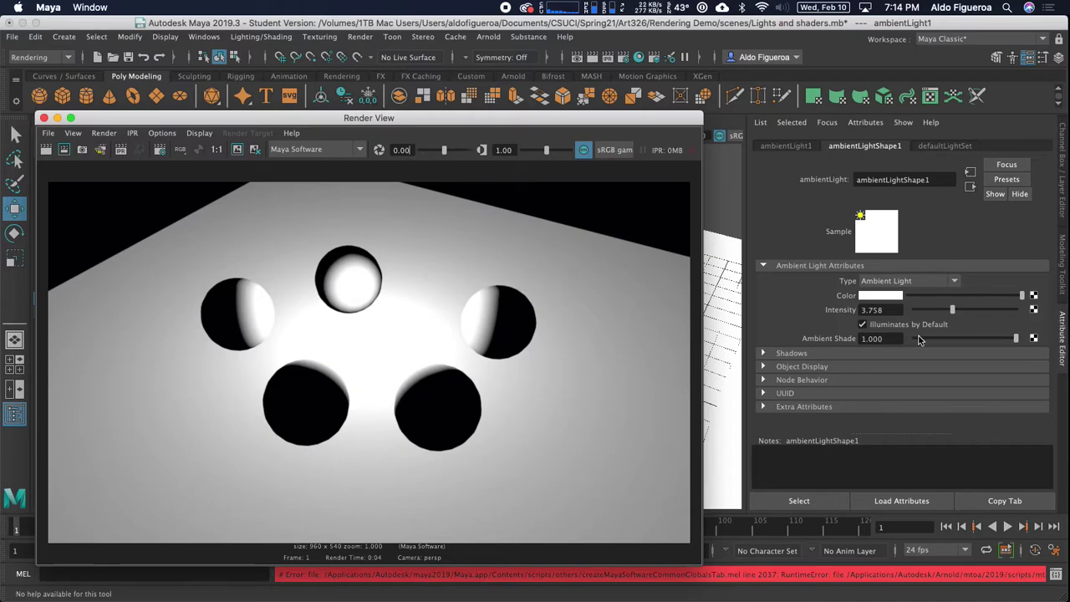
# - Set the light's ambient shade to about 0.436 and reduce its intensity to about 0.604
pyautogui.click(949, 338)
pyautogui.moveTo(948, 338); pyautogui.dragTo(957, 337)
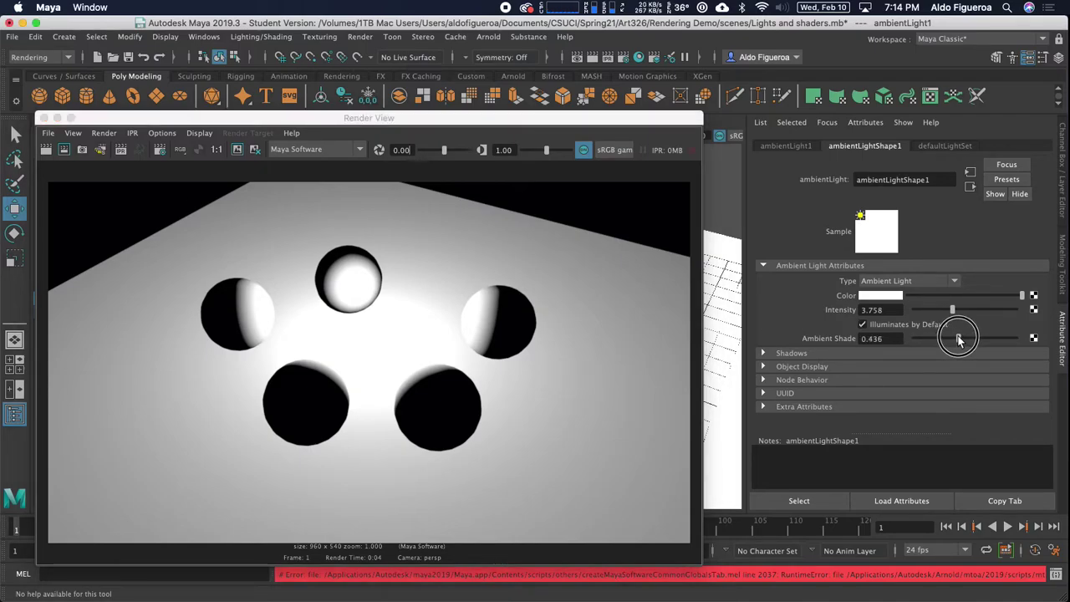
pyautogui.click(944, 310)
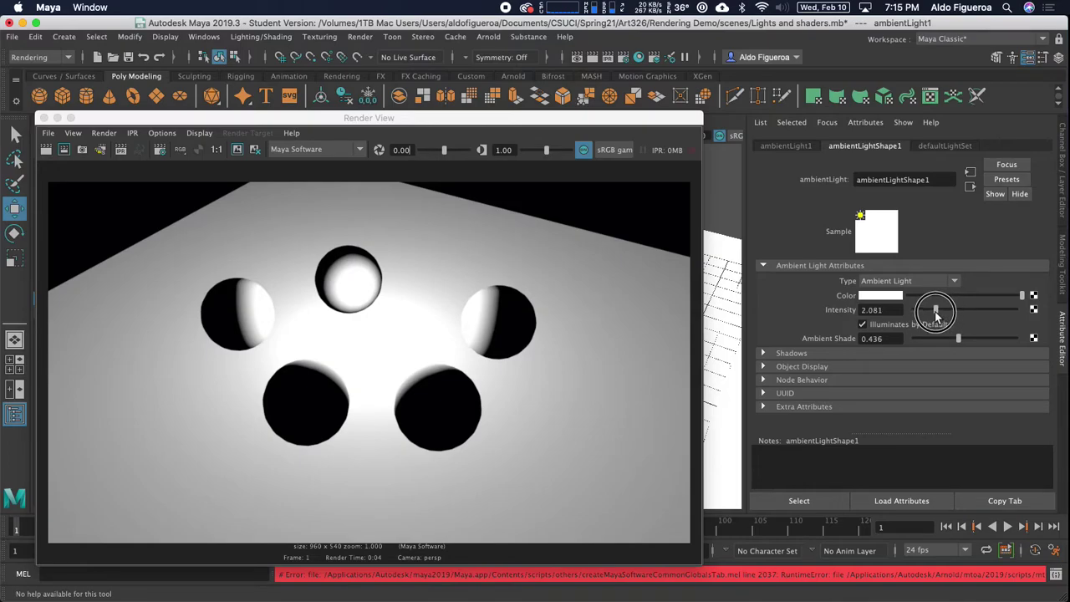
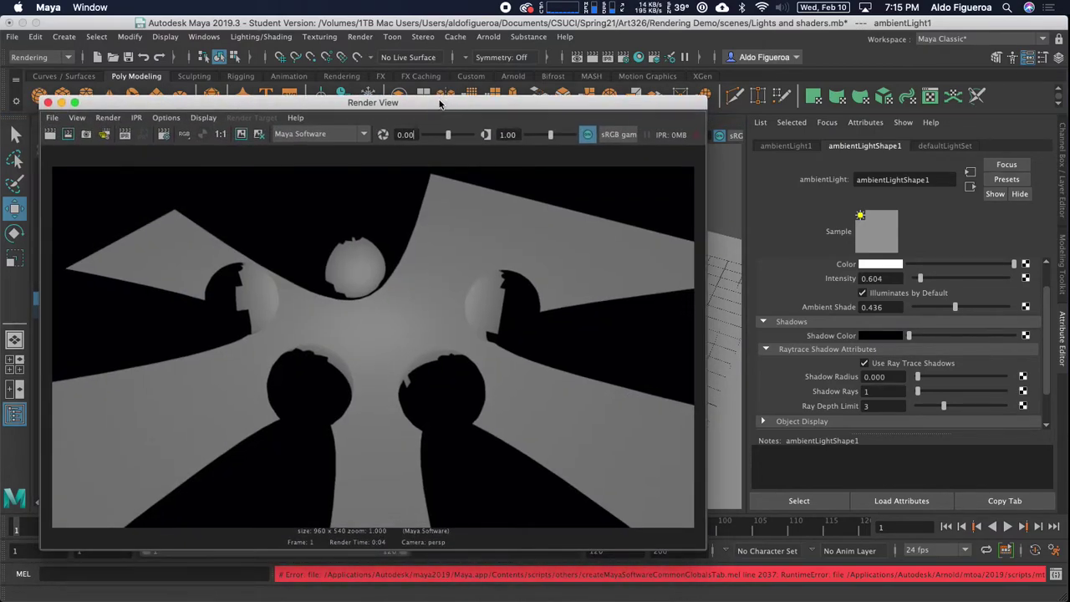
# - Move the Render View clear of the Outliner and viewport, and open the Maya Software render settings
pyautogui.moveTo(291, 103); pyautogui.dragTo(618, 80)
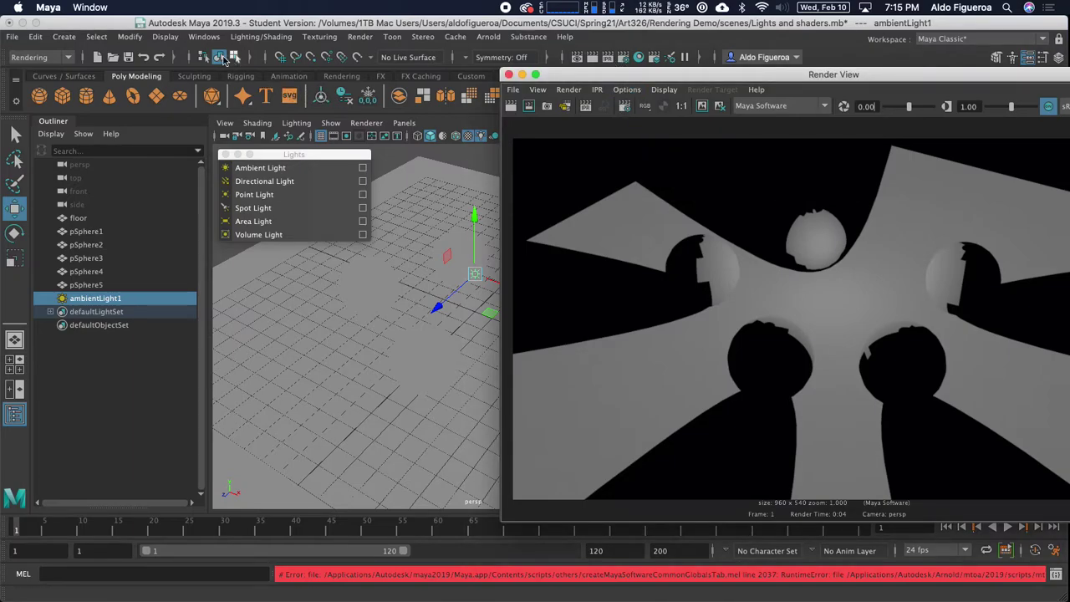
pyautogui.click(199, 39)
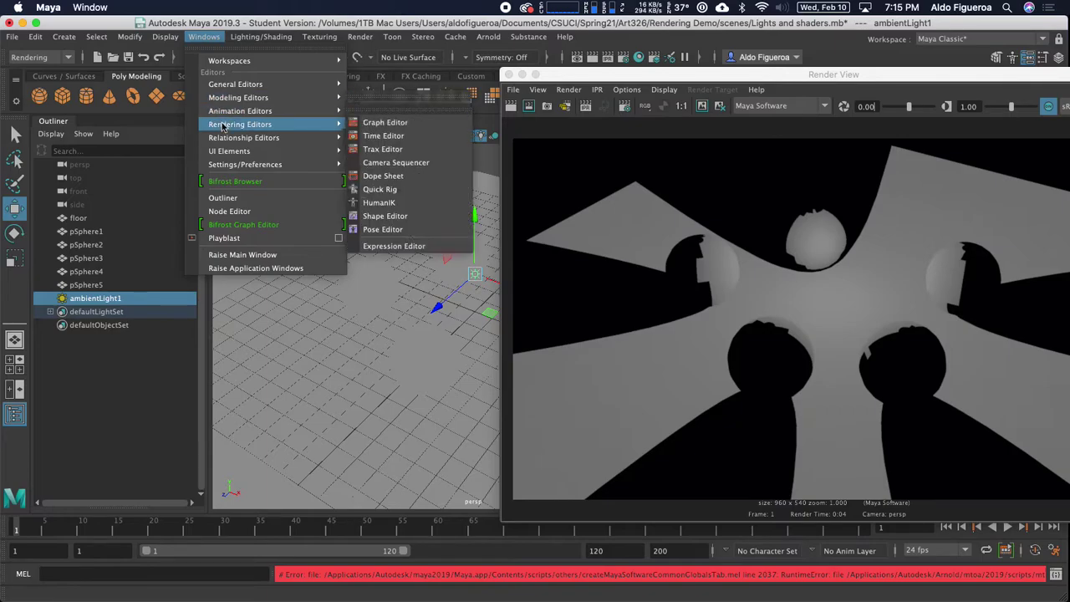
pyautogui.moveTo(334, 125)
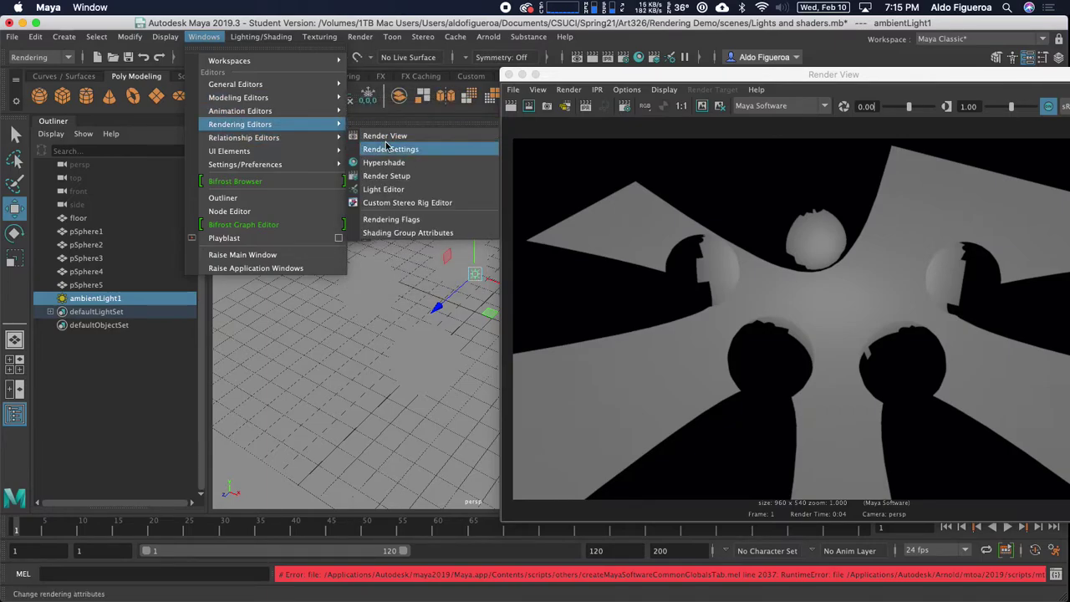
pyautogui.click(624, 113)
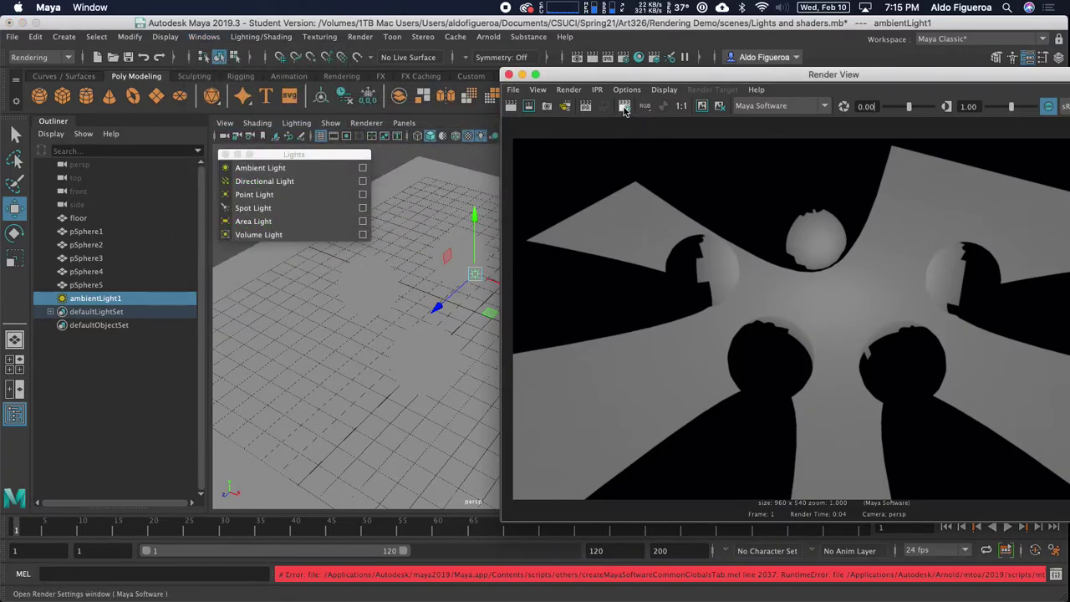
pyautogui.click(624, 111)
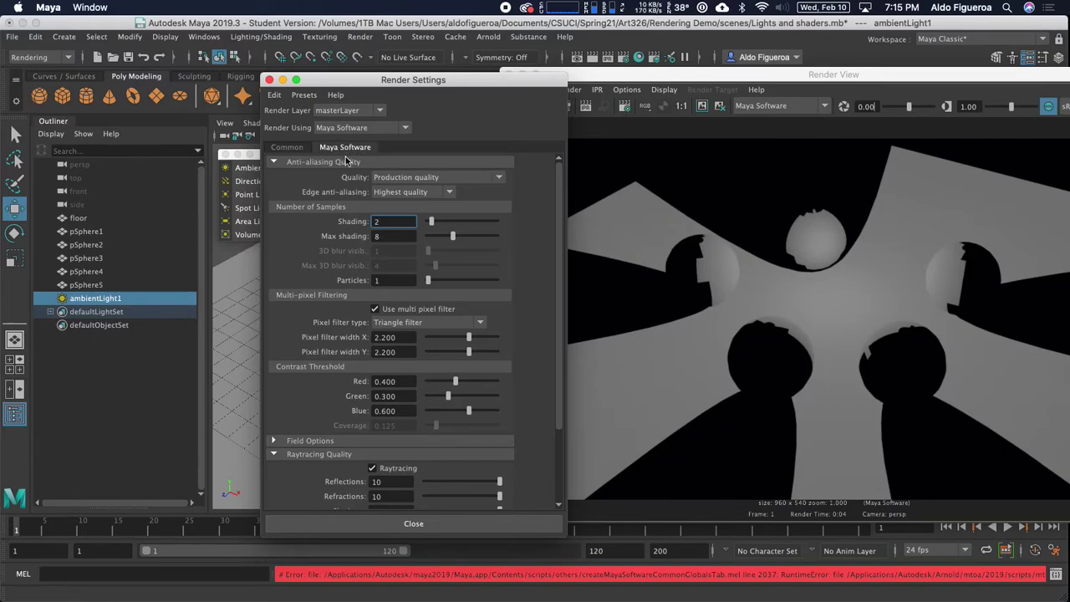
# - Set the raytracing bias to about 0.202 and re-render the scene with the settings window beside the render
pyautogui.scroll(-3, 357, 309)
pyautogui.scroll(-1, 355, 309)
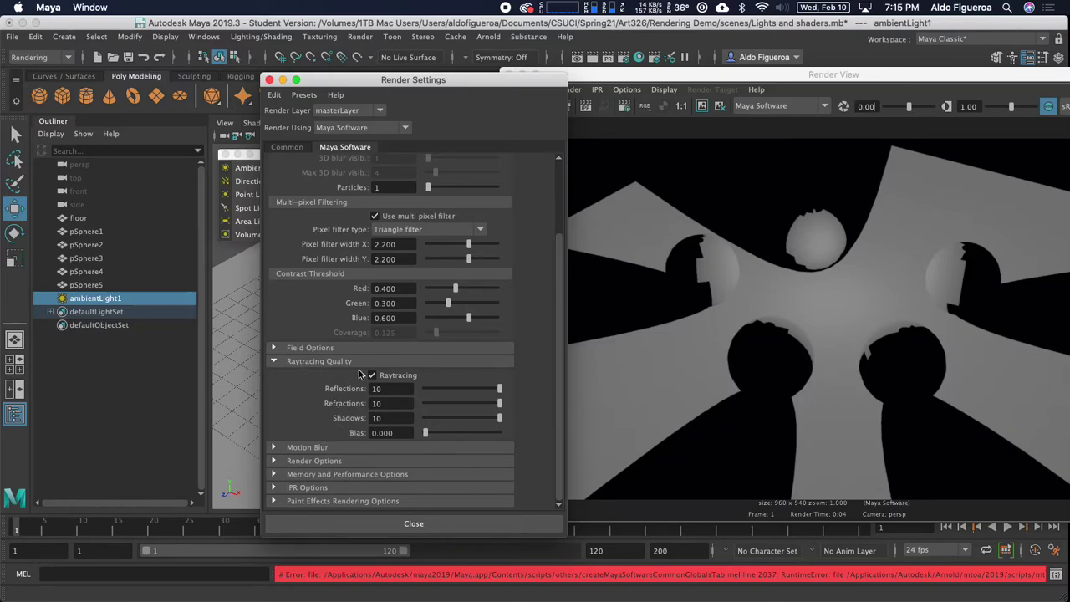
pyautogui.moveTo(423, 435); pyautogui.dragTo(440, 434)
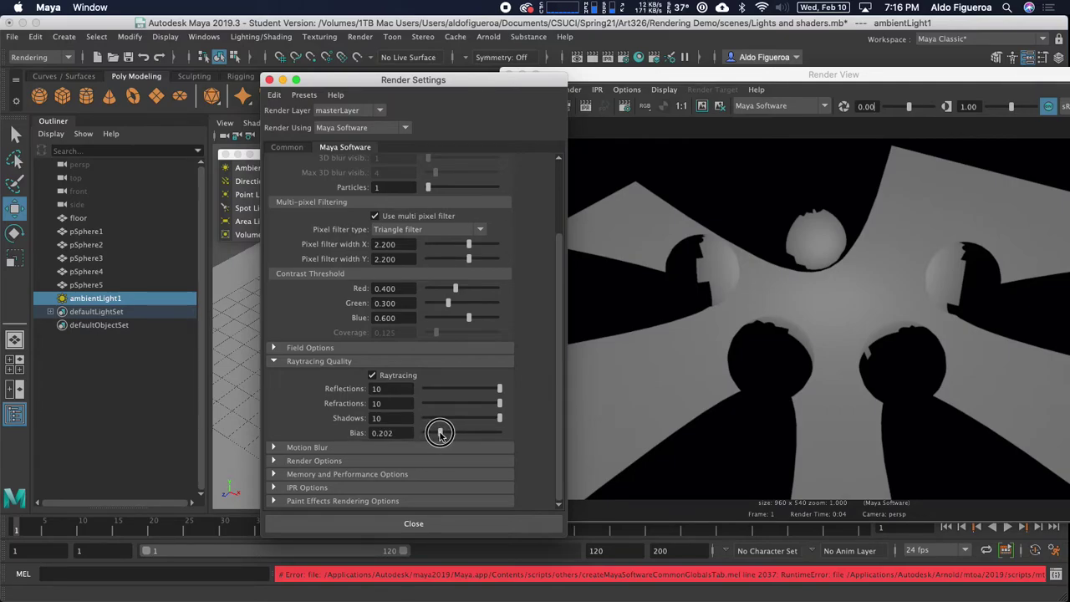
pyautogui.moveTo(515, 80); pyautogui.dragTo(400, 77)
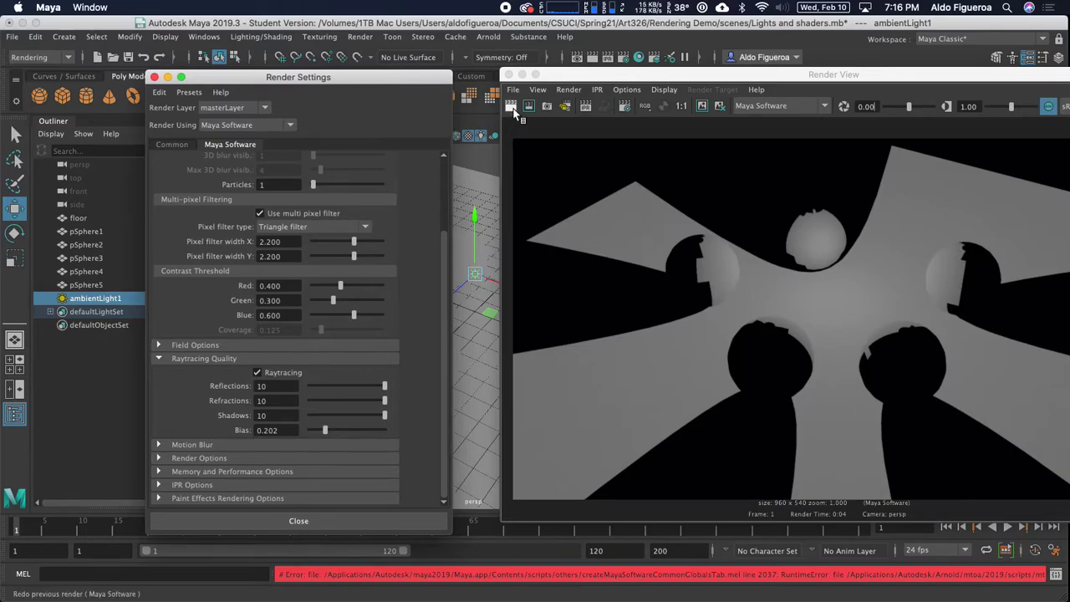
pyautogui.click(511, 107)
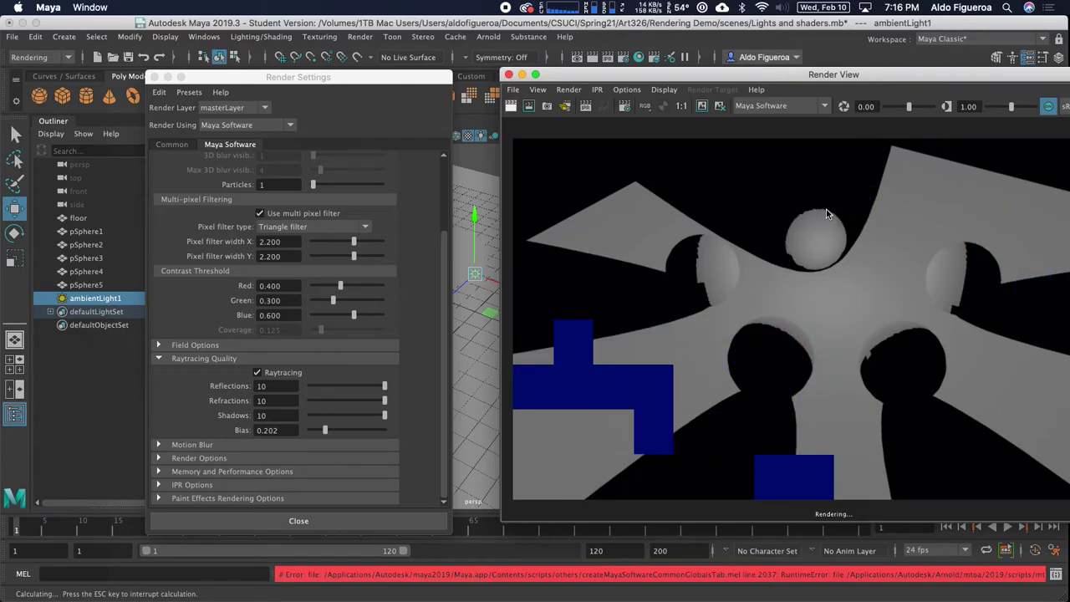
# - Set the raytracing bias to about 0.312 and re-render the whole scene
pyautogui.moveTo(324, 428); pyautogui.dragTo(333, 430)
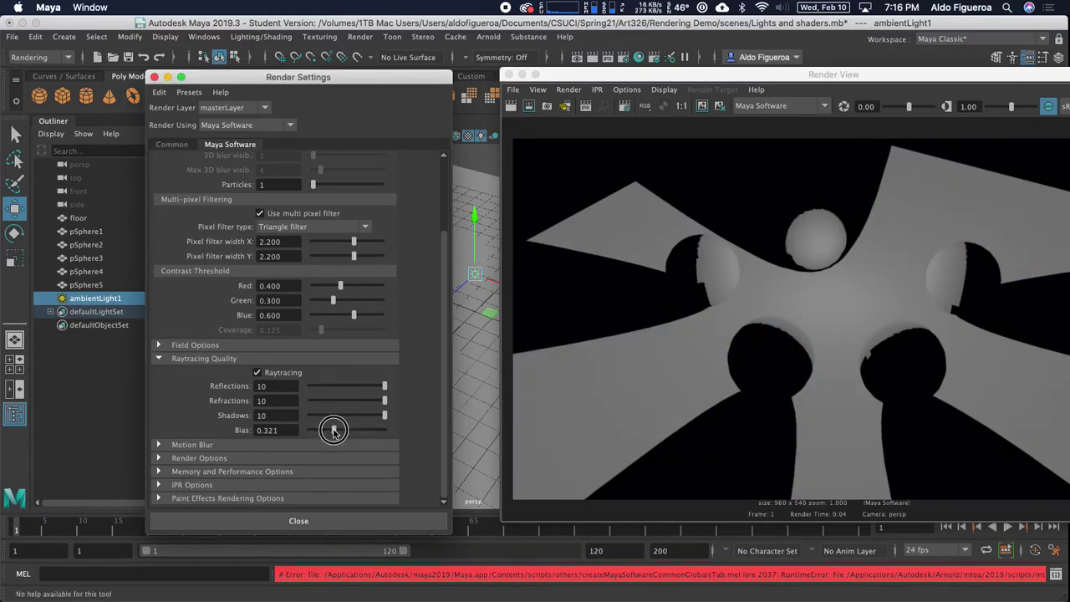
pyautogui.click(511, 106)
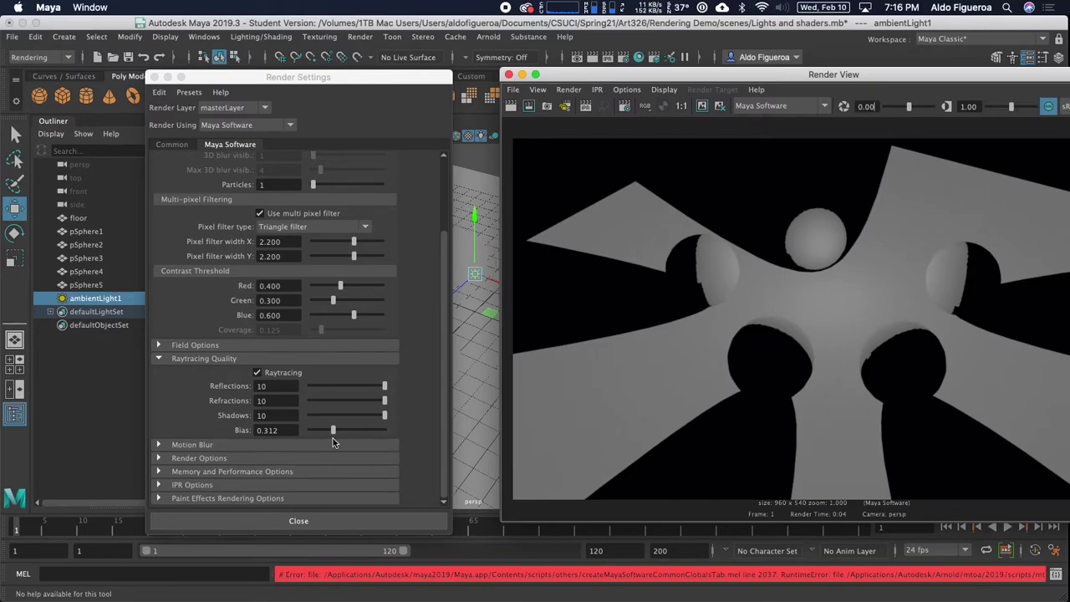
# - Render a region around the far-left sphere with the raytracing bias at about 0.495 and again at about 0.596
pyautogui.moveTo(334, 435); pyautogui.dragTo(346, 431)
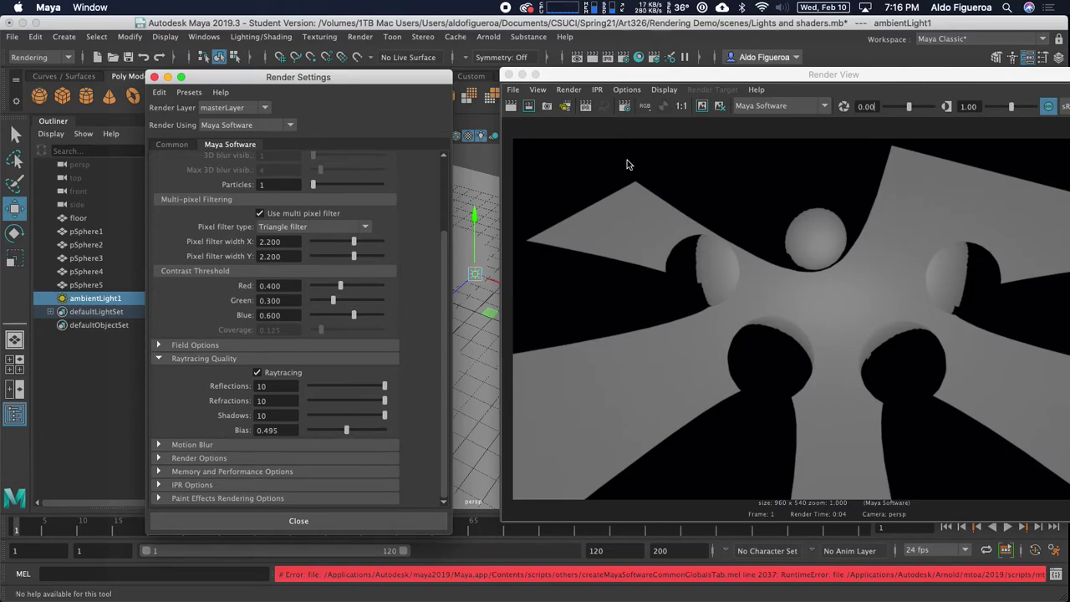
pyautogui.moveTo(707, 74); pyautogui.dragTo(675, 64)
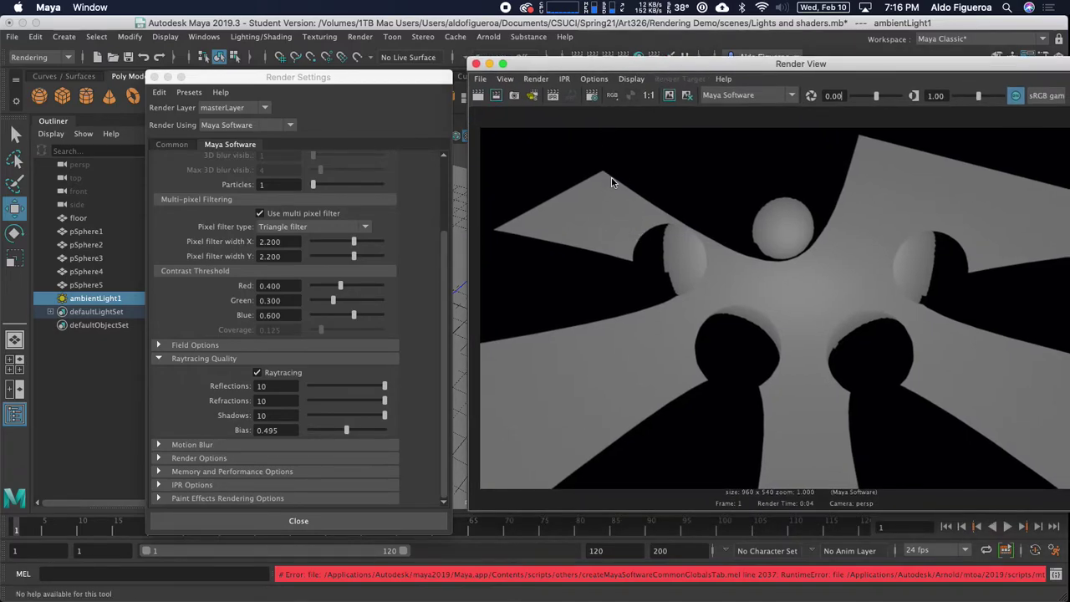
pyautogui.moveTo(621, 191); pyautogui.dragTo(731, 343)
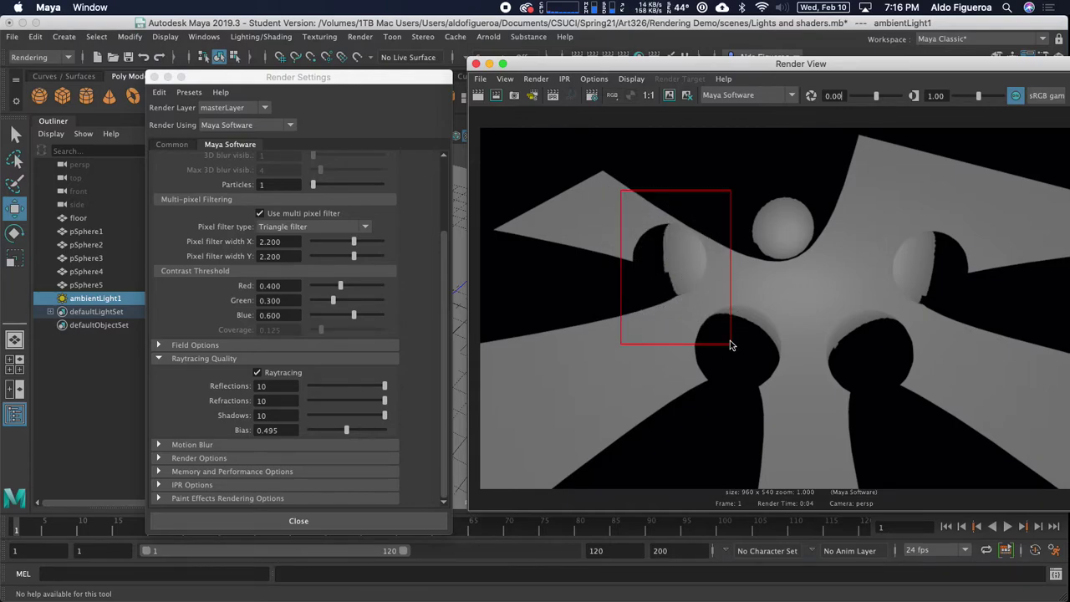
pyautogui.click(495, 98)
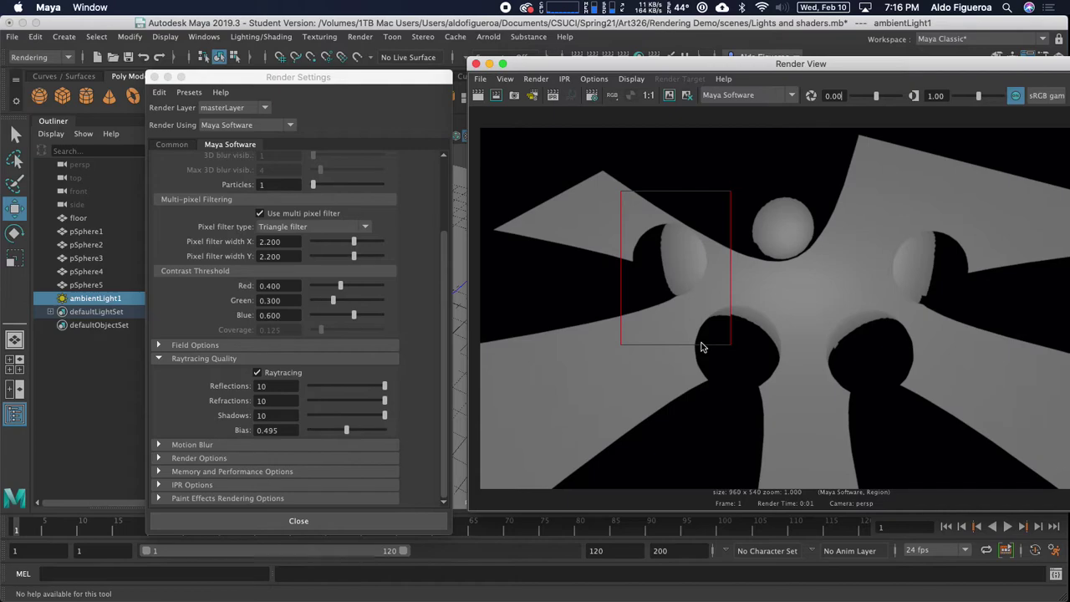
pyautogui.moveTo(348, 429); pyautogui.dragTo(354, 429)
pyautogui.click(498, 96)
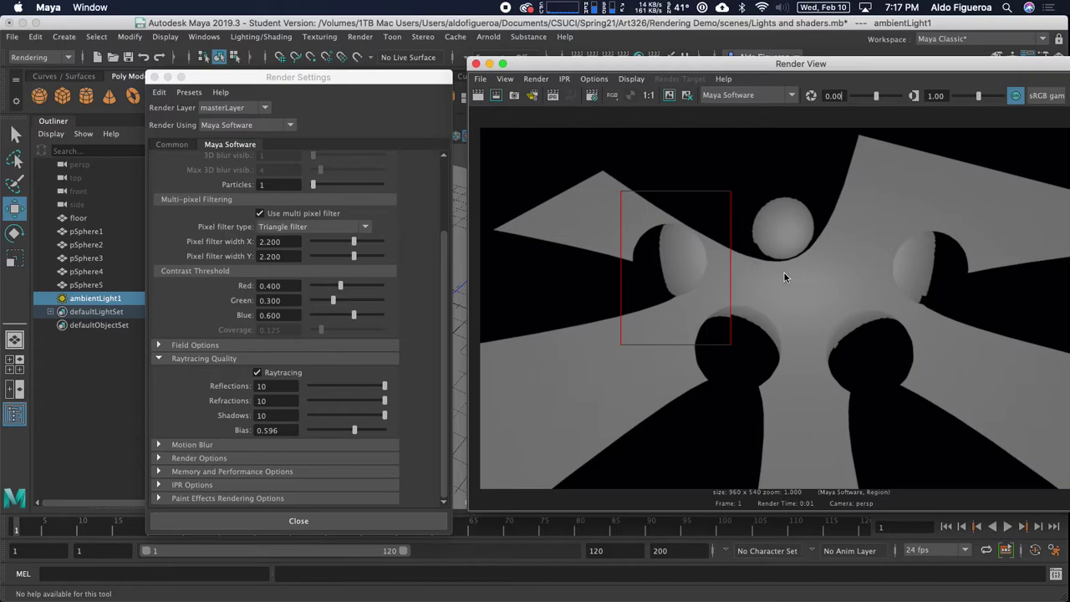
# - Disable ray trace shadows on the ambient light and re-render the full scene
pyautogui.moveTo(861, 64); pyautogui.dragTo(464, 75)
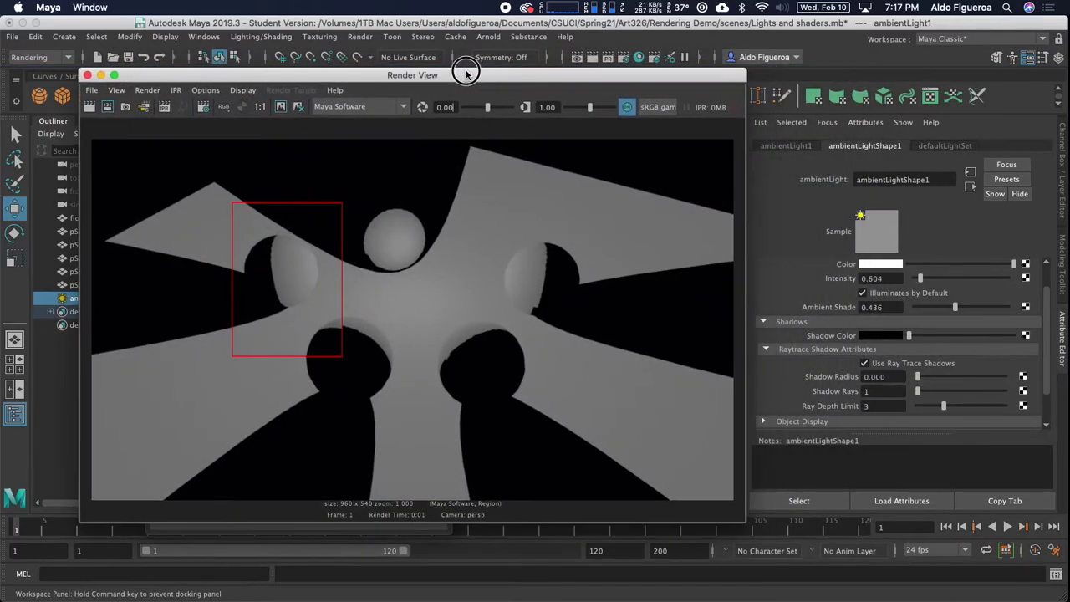
pyautogui.click(864, 363)
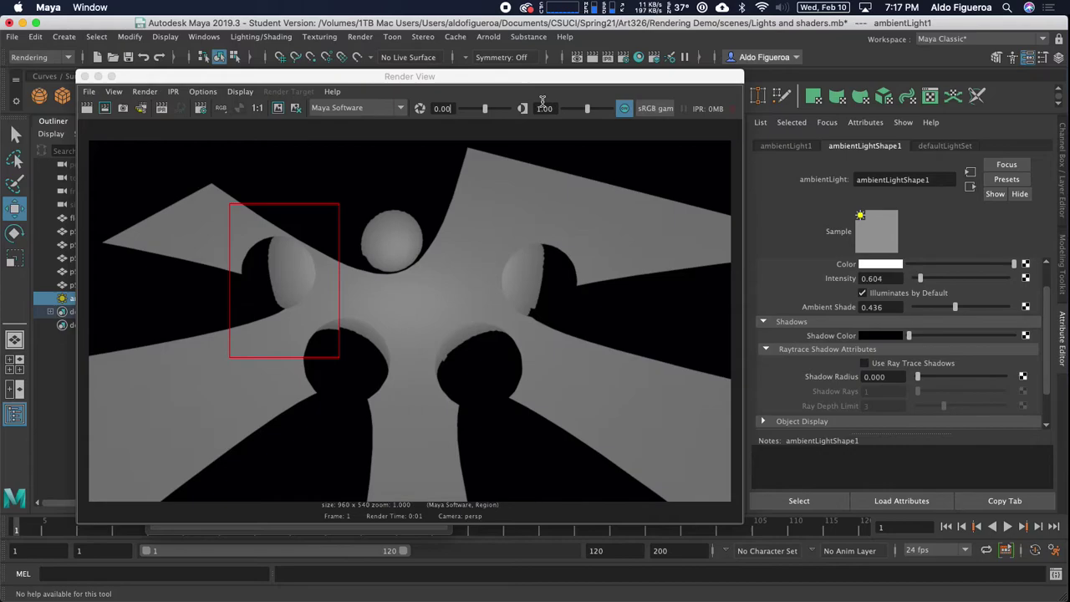
pyautogui.moveTo(509, 76); pyautogui.dragTo(753, 89)
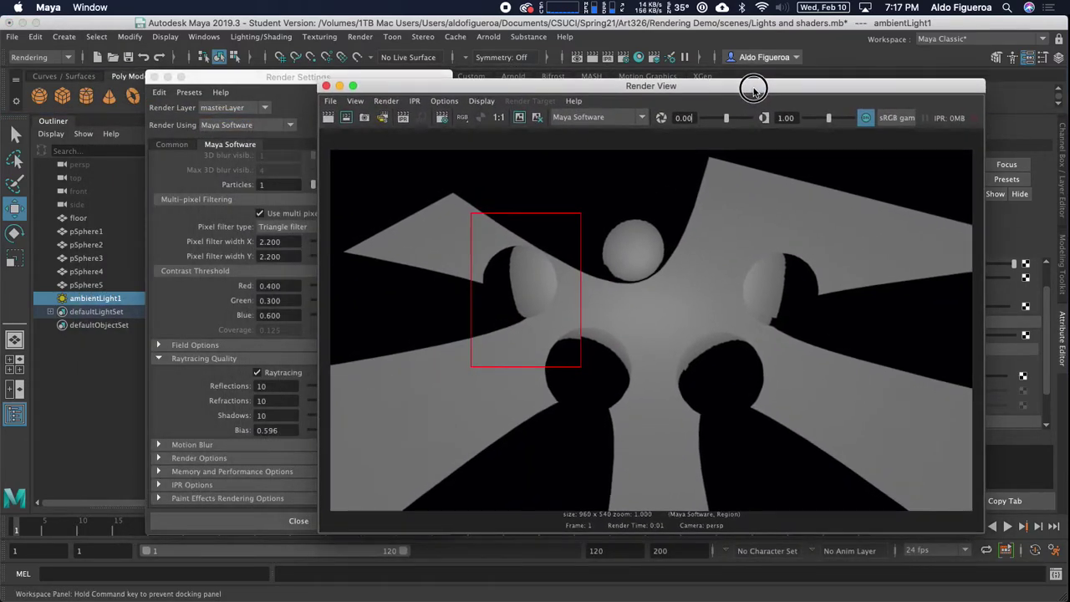
pyautogui.click(328, 118)
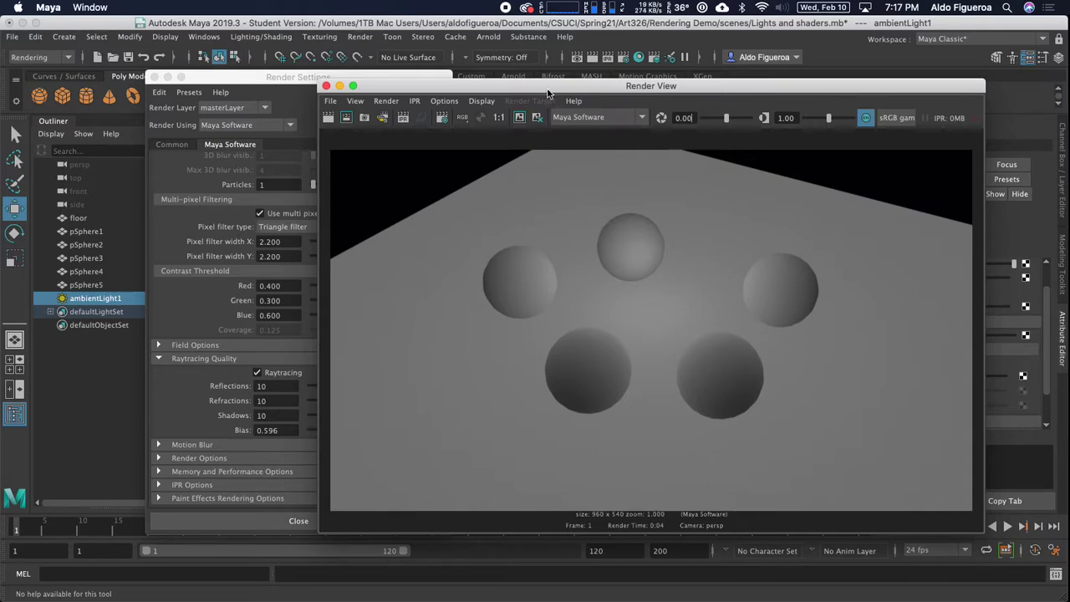
# - Close the Render Settings and Render View windows to return to the viewport
pyautogui.moveTo(549, 91); pyautogui.dragTo(554, 89)
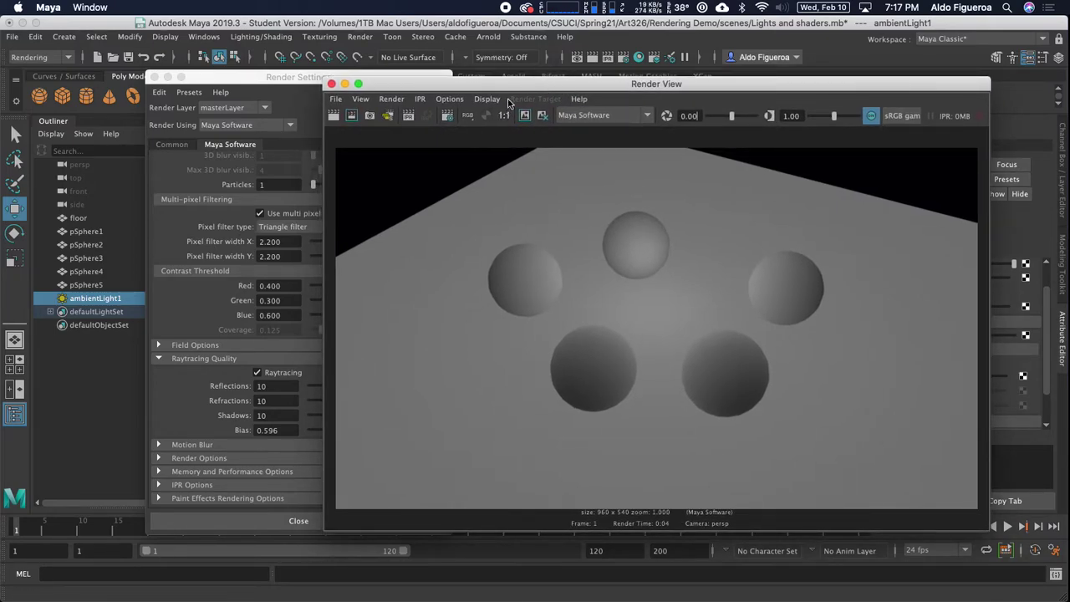
pyautogui.click(256, 80)
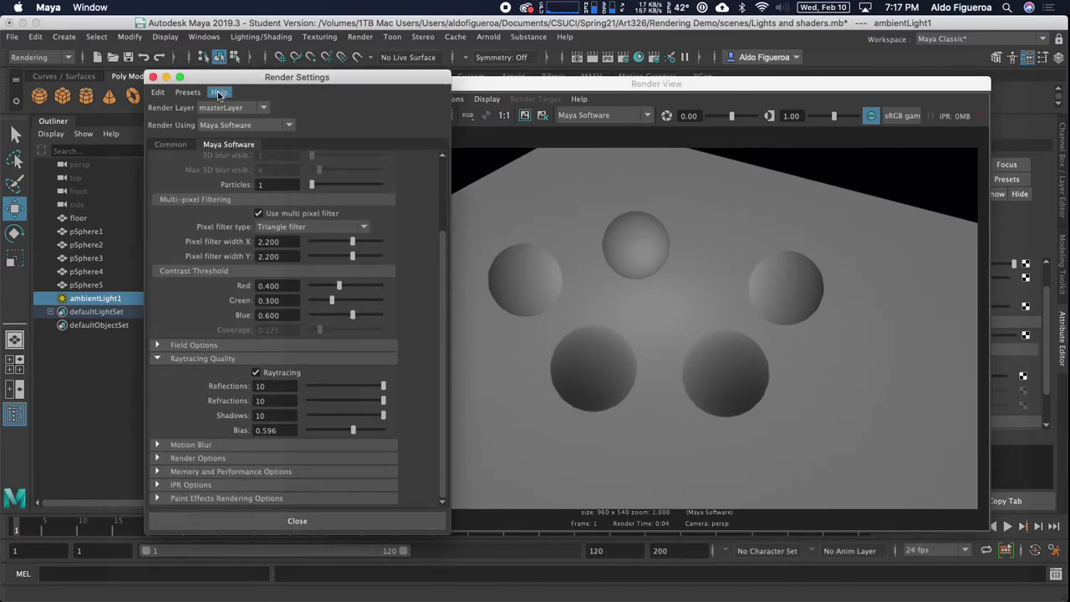
pyautogui.click(154, 77)
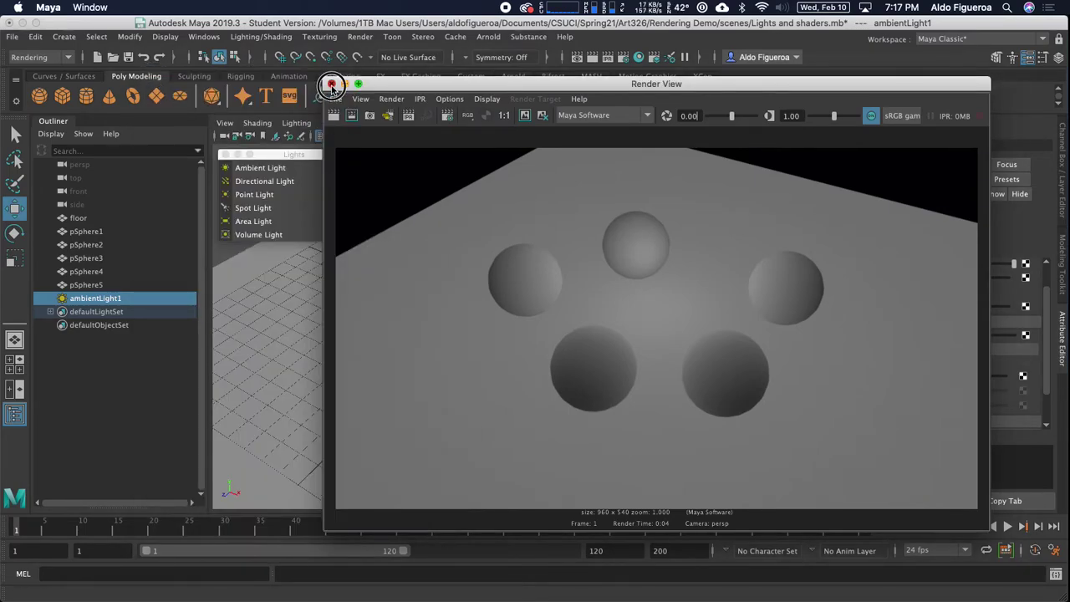
pyautogui.click(331, 84)
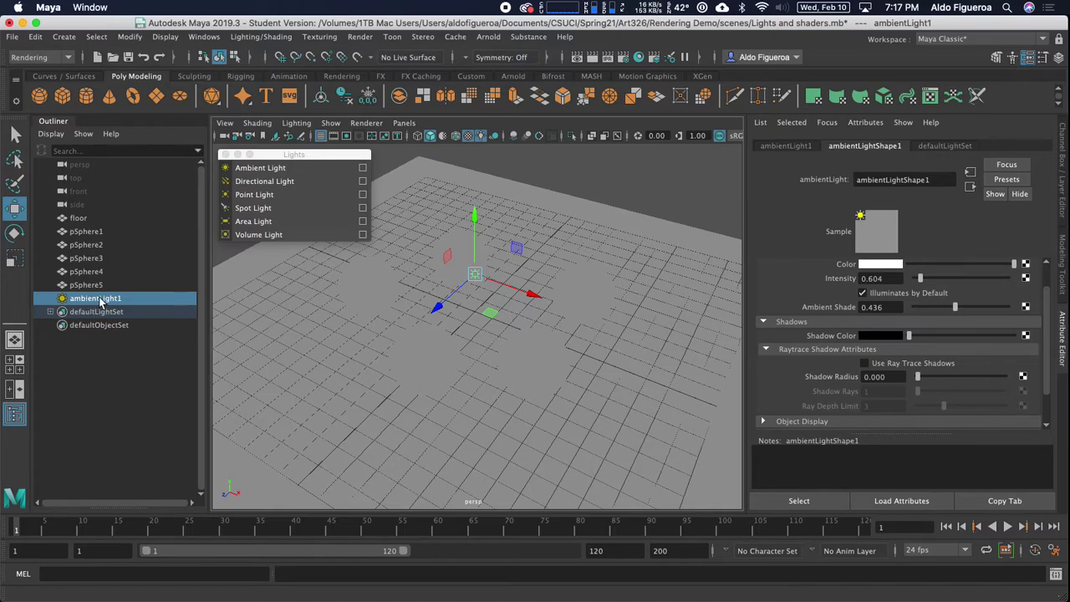
# - Hide the selected ambient light in the scene
pyautogui.press('w')
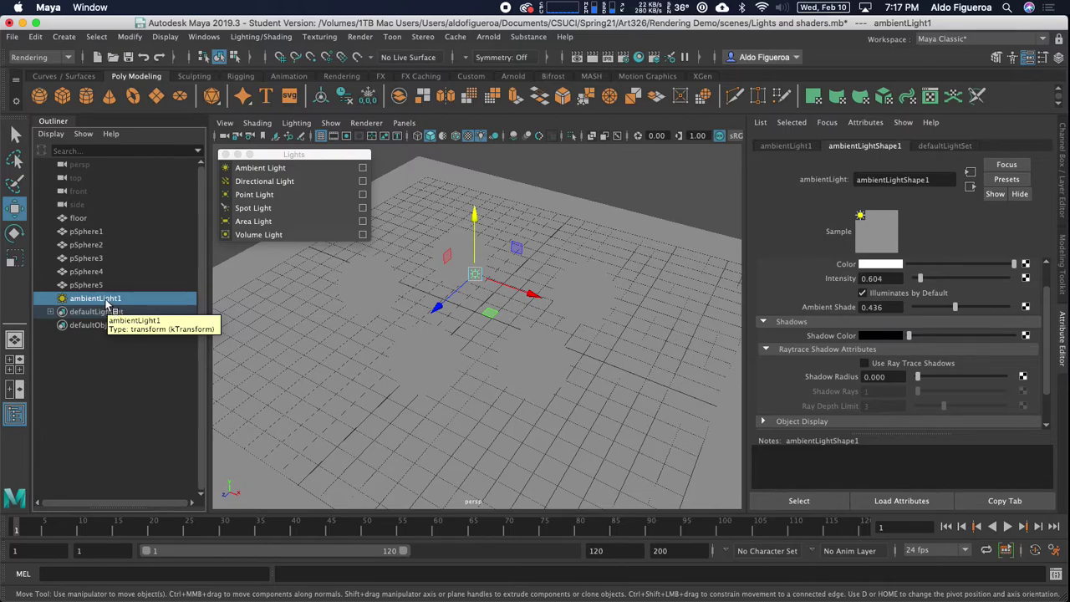
pyautogui.click(171, 38)
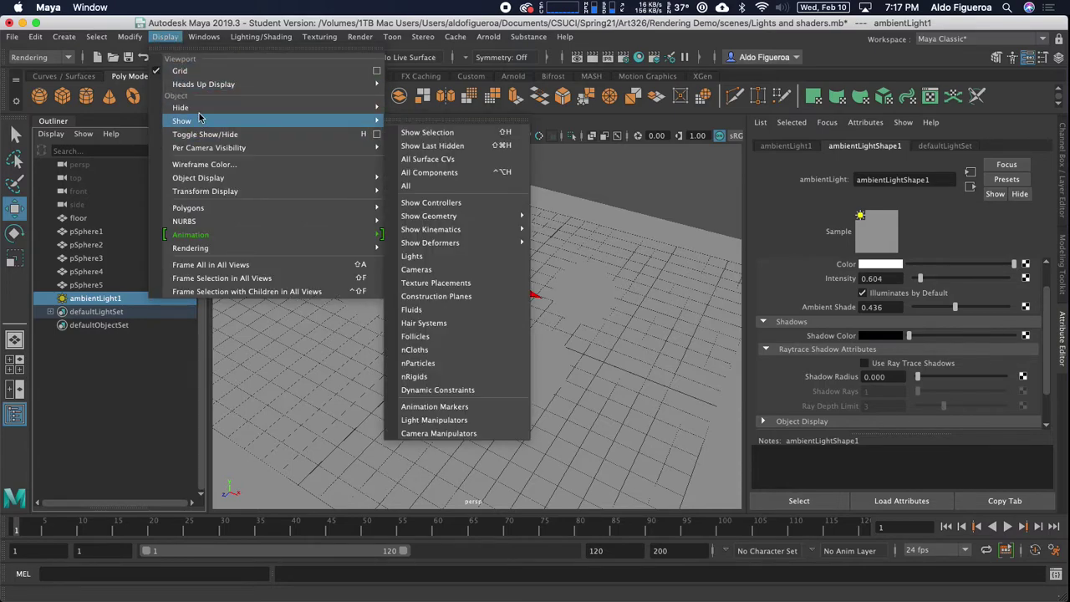
pyautogui.moveTo(257, 111)
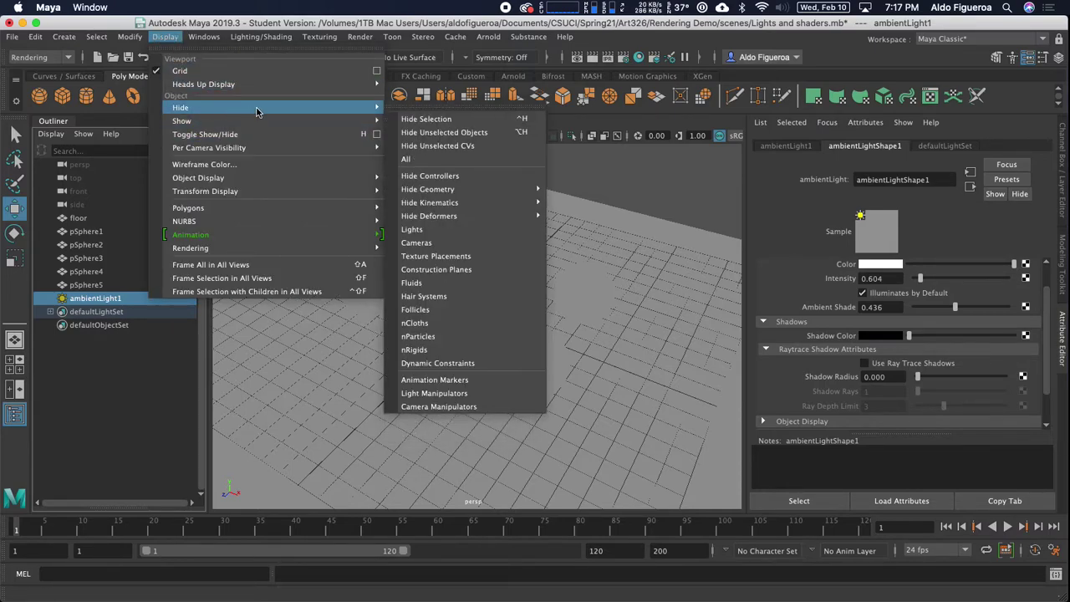
pyautogui.click(435, 123)
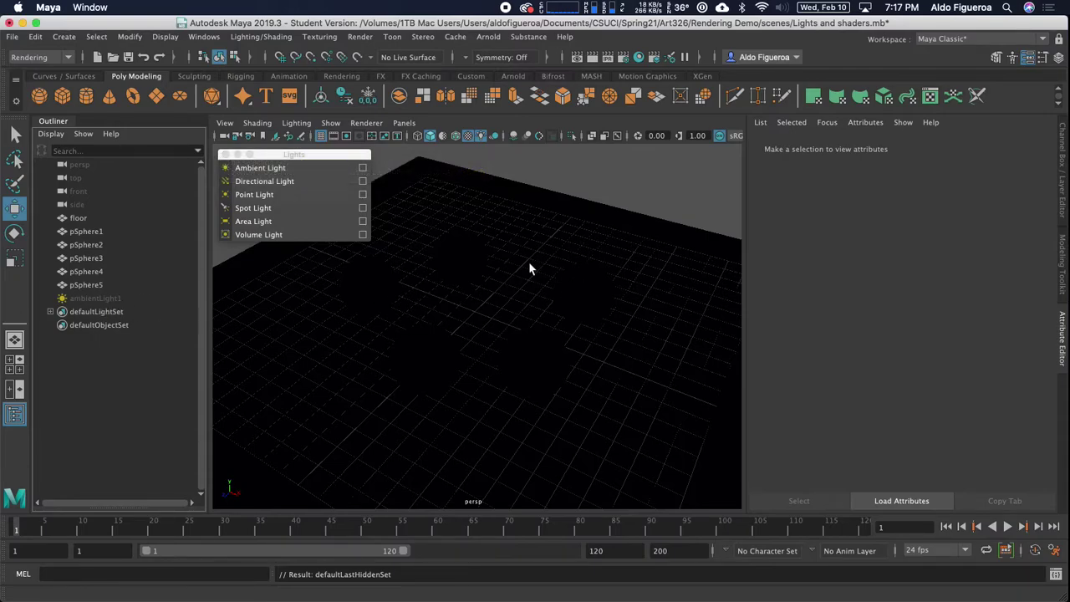
# - Compare the viewport under default shaded lighting with the display that uses all scene lights
pyautogui.click(567, 183)
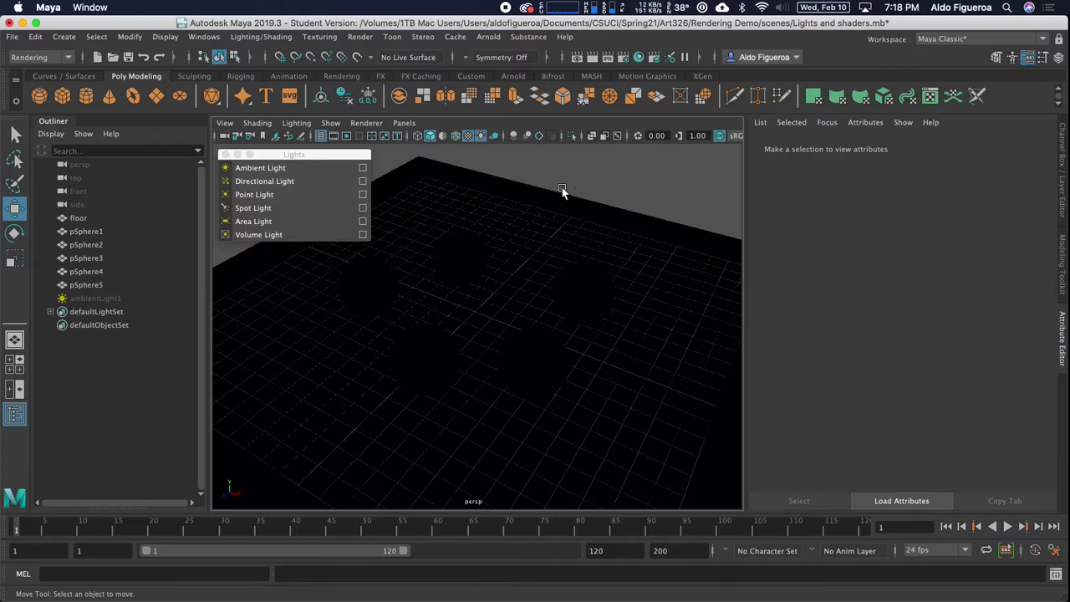
pyautogui.press('5')
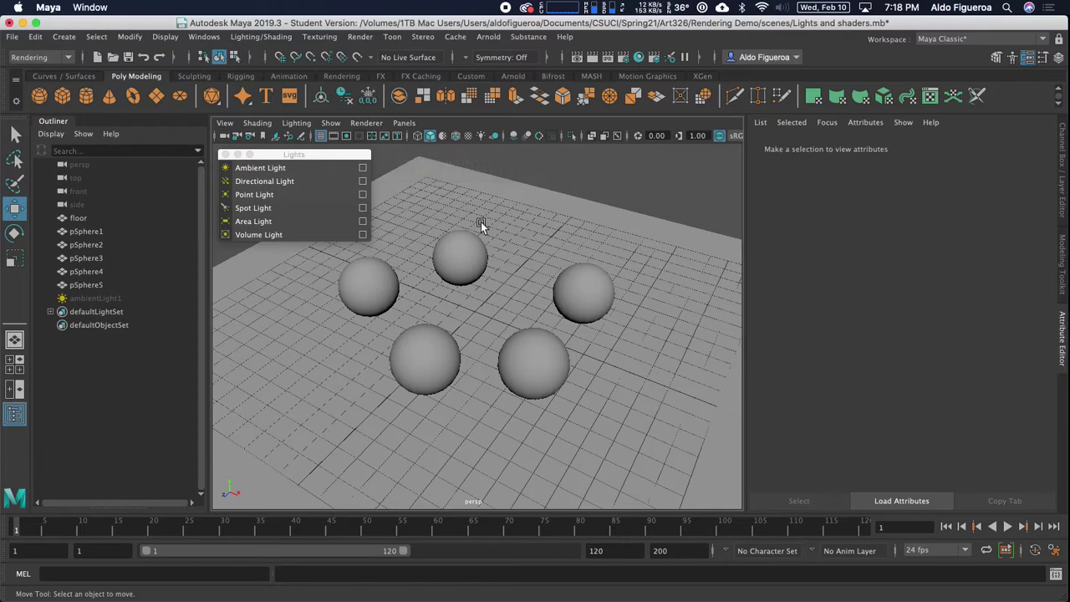
pyautogui.press('7')
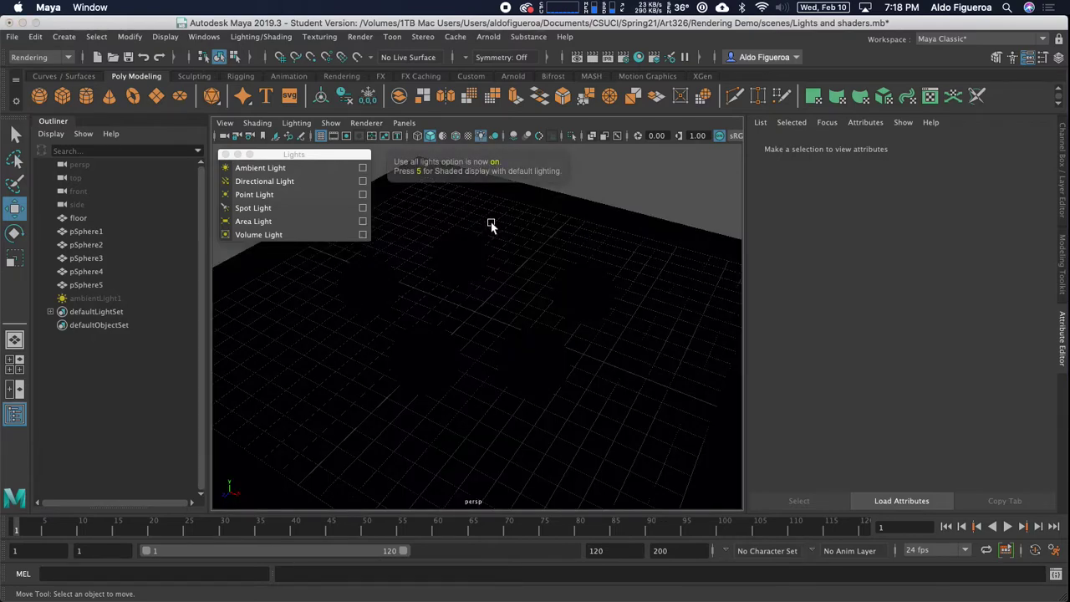
# - Create a white directional light with intensity 1.0, cast shadows on and black shadow color
pyautogui.click(362, 181)
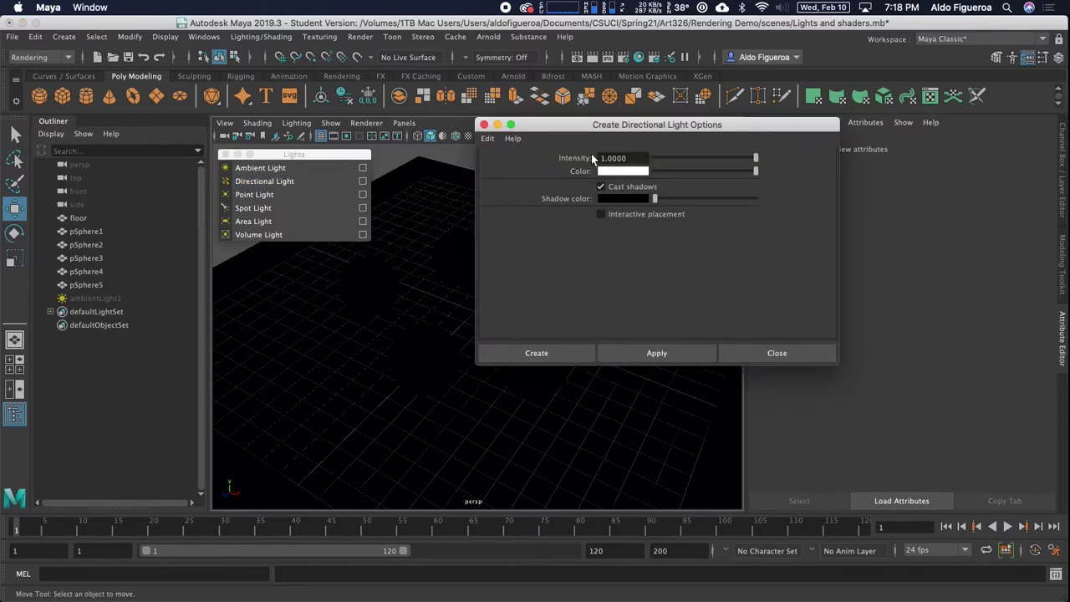
pyautogui.moveTo(633, 132); pyautogui.dragTo(557, 136)
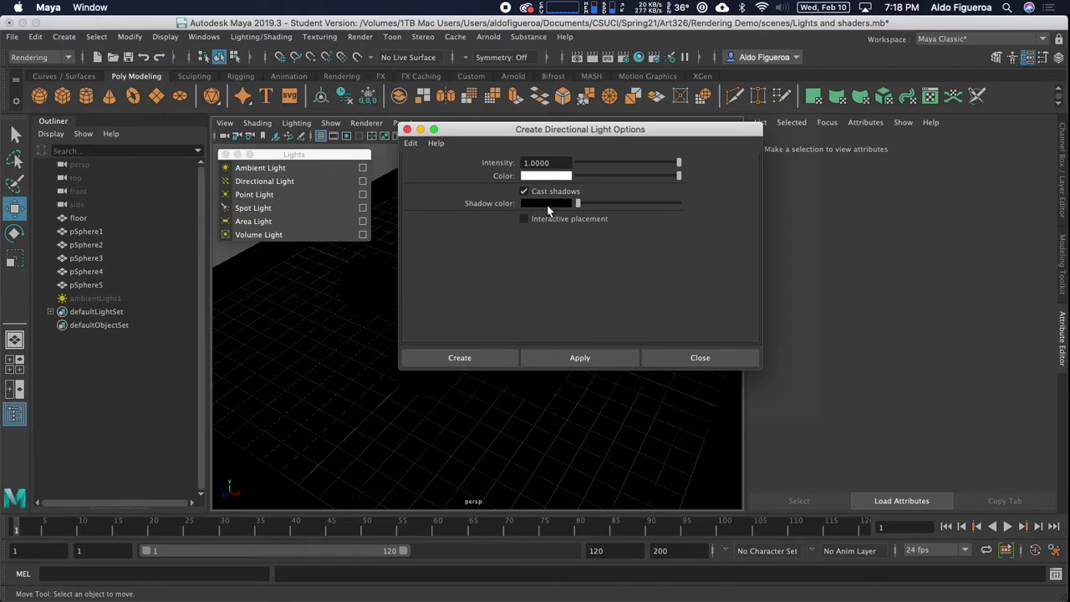
pyautogui.click(484, 358)
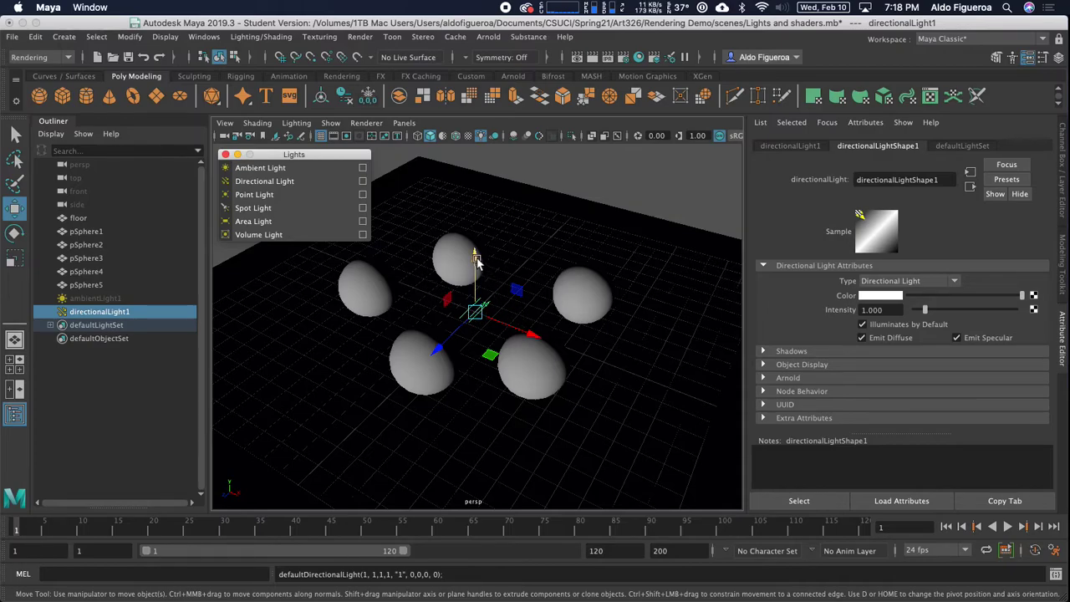
# - Raise the directional light well above the spheres and move it out past the floor's edge
pyautogui.keyDown('alt'); pyautogui.moveTo(657, 308); pyautogui.dragTo(485, 311, button='right'); pyautogui.keyUp('alt')
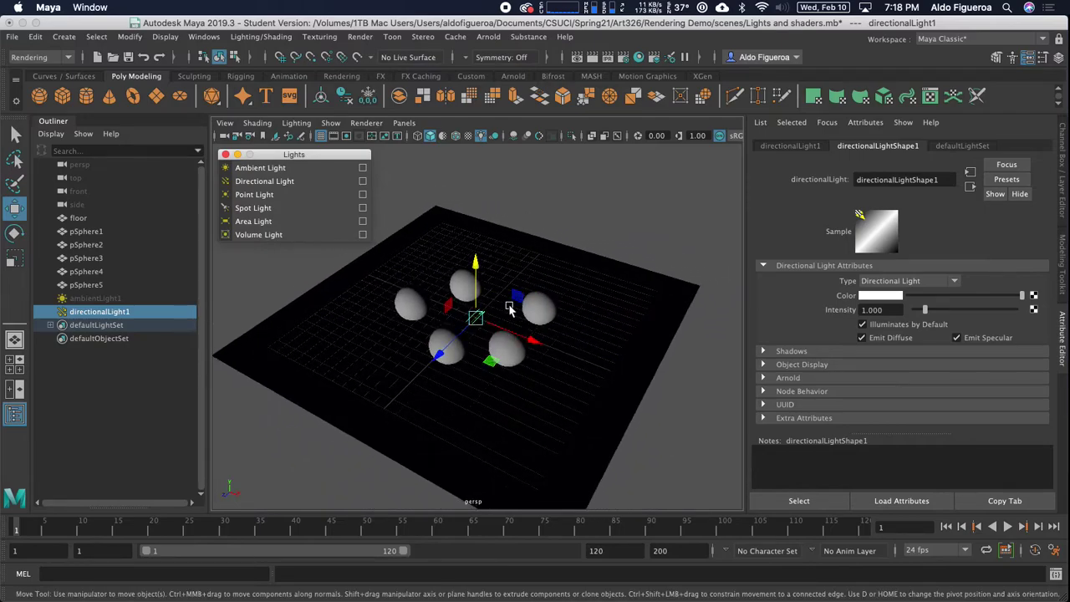
pyautogui.keyDown('alt'); pyautogui.moveTo(487, 332); pyautogui.dragTo(458, 340); pyautogui.keyUp('alt')
pyautogui.press('w')
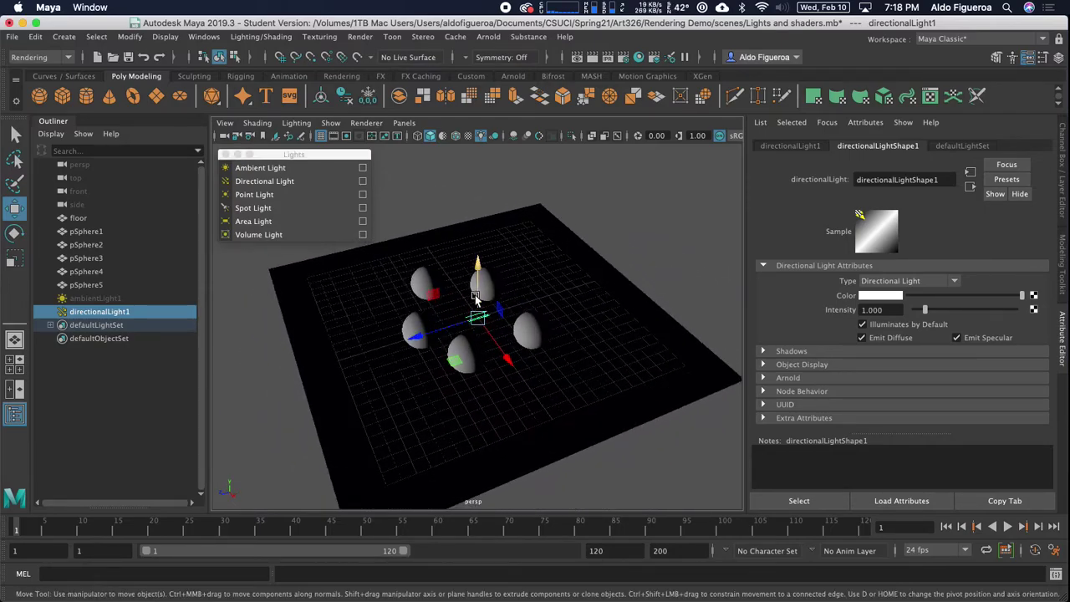
pyautogui.moveTo(482, 275); pyautogui.dragTo(480, 159)
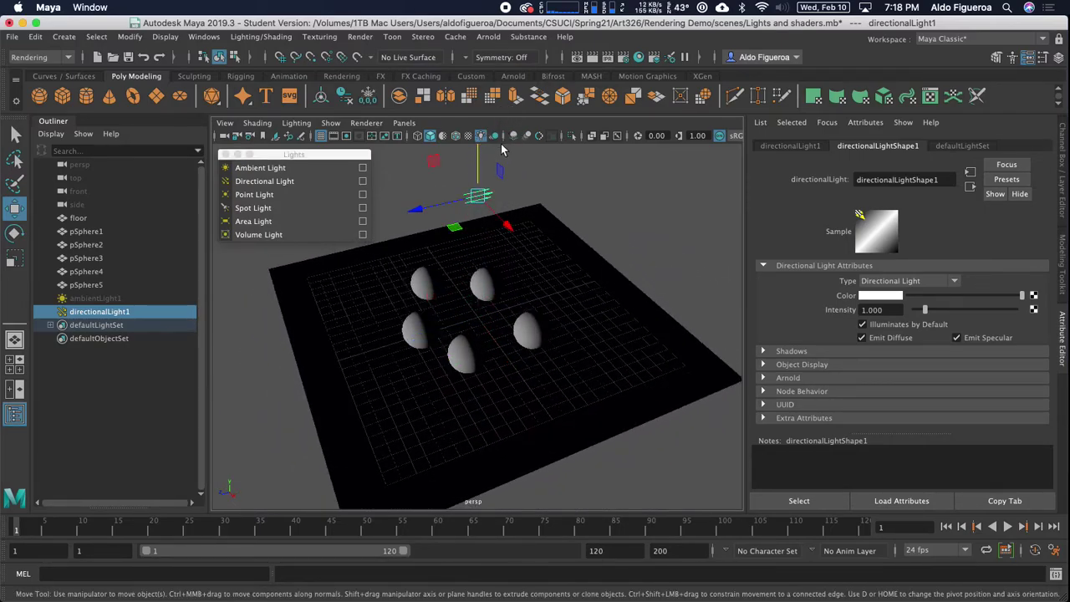
pyautogui.moveTo(452, 213); pyautogui.dragTo(436, 184)
pyautogui.keyDown('alt'); pyautogui.moveTo(435, 184); pyautogui.dragTo(399, 289); pyautogui.keyUp('alt')
pyautogui.keyDown('alt'); pyautogui.moveTo(398, 289); pyautogui.dragTo(466, 292, button='middle'); pyautogui.keyUp('alt')
pyautogui.keyDown('alt'); pyautogui.moveTo(465, 292); pyautogui.dragTo(514, 297, button='right'); pyautogui.keyUp('alt')
pyautogui.keyDown('alt'); pyautogui.moveTo(450, 299); pyautogui.dragTo(585, 333); pyautogui.keyUp('alt')
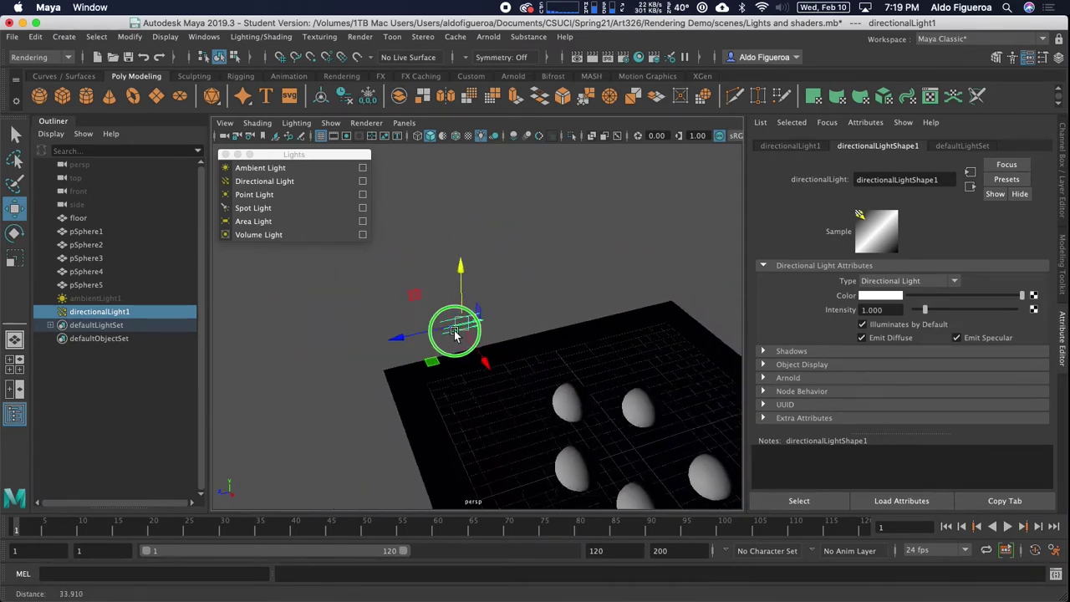
pyautogui.keyDown('alt'); pyautogui.moveTo(585, 333); pyautogui.dragTo(599, 337, button='right'); pyautogui.keyUp('alt')
pyautogui.keyDown('alt'); pyautogui.moveTo(598, 337); pyautogui.dragTo(574, 298, button='middle'); pyautogui.keyUp('alt')
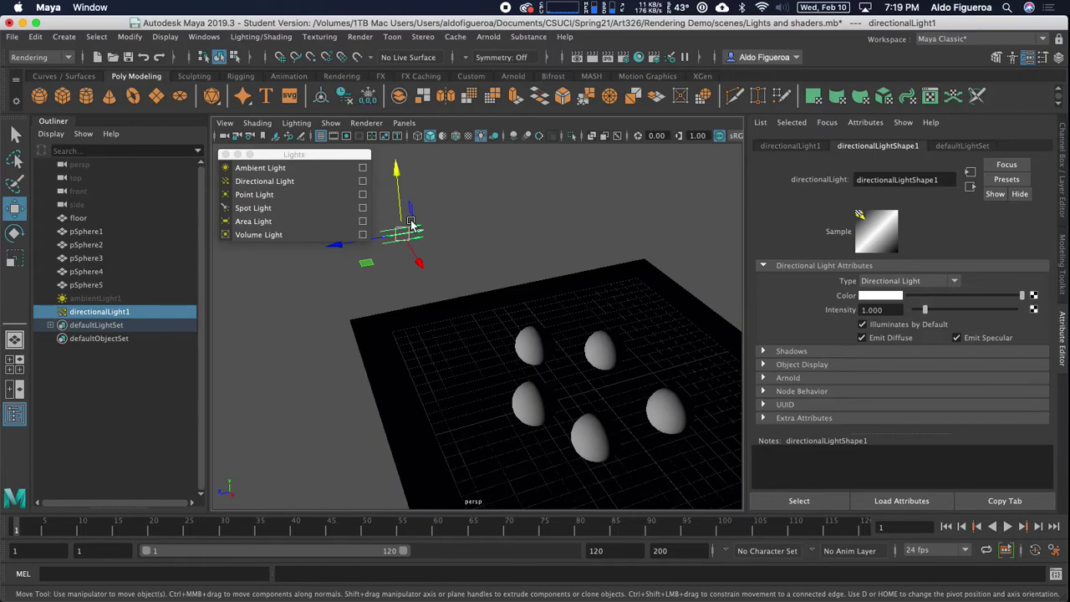
# - Rotate the directional light about -41.8 degrees around X so that it points down at the spheres
pyautogui.press('e')
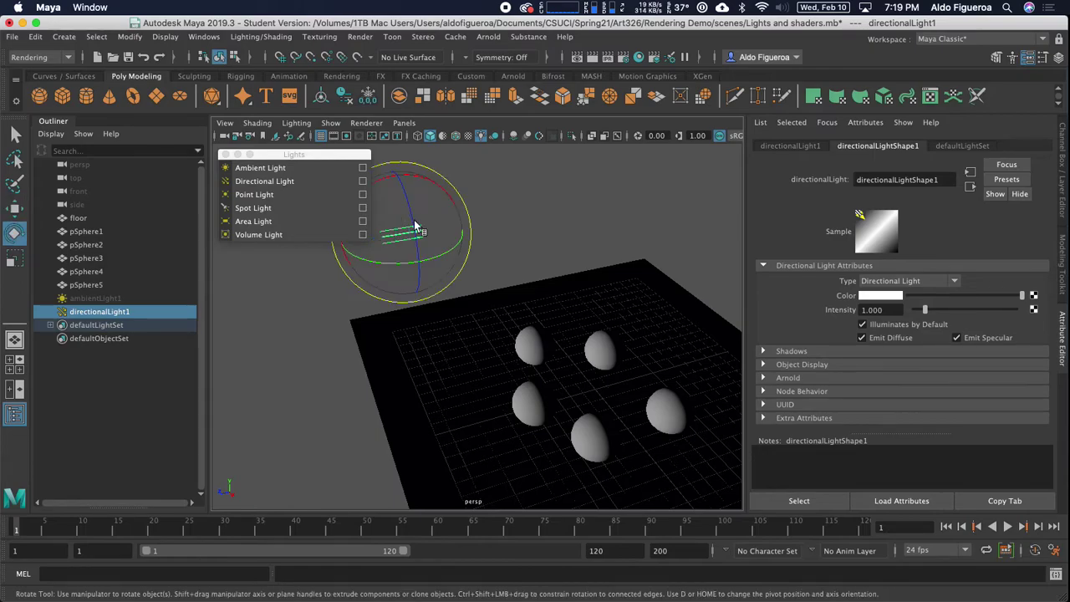
pyautogui.moveTo(431, 183); pyautogui.dragTo(455, 235)
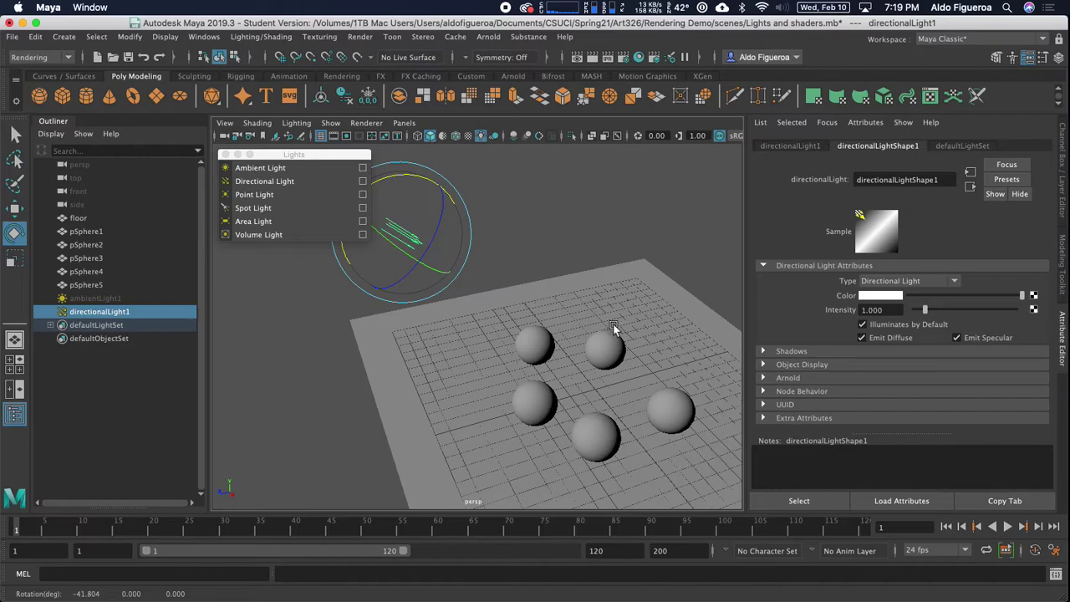
# - Frame the five spheres closely and expand the directional light's shadow settings to the depth map shadow attributes
pyautogui.keyDown('alt'); pyautogui.moveTo(508, 424); pyautogui.dragTo(442, 378); pyautogui.keyUp('alt')
pyautogui.keyDown('alt'); pyautogui.moveTo(442, 378); pyautogui.dragTo(638, 364, button='right'); pyautogui.keyUp('alt')
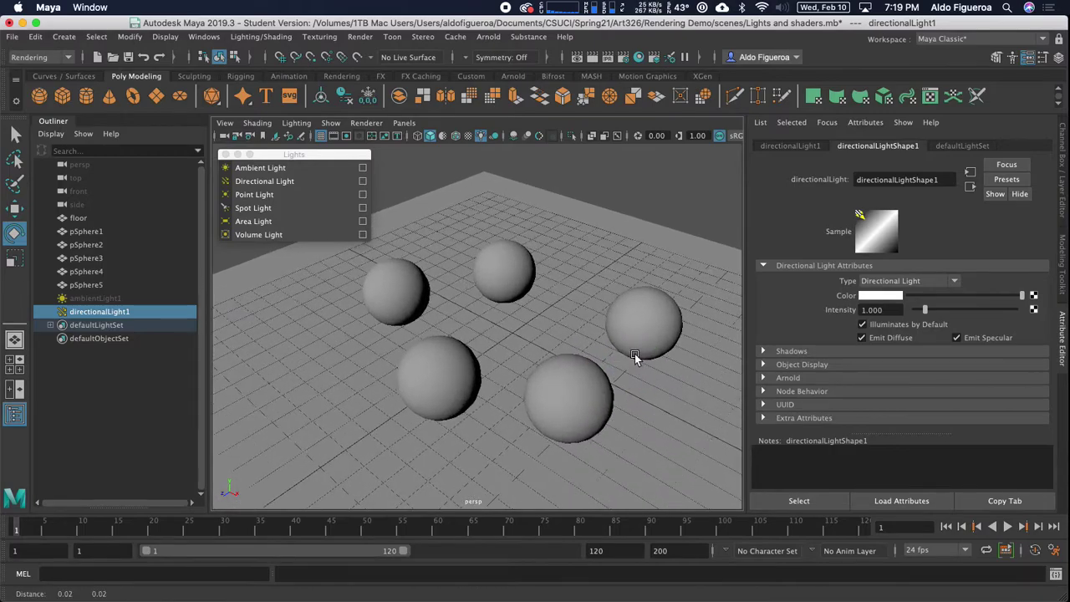
pyautogui.keyDown('alt'); pyautogui.moveTo(634, 354); pyautogui.dragTo(618, 351, button='middle'); pyautogui.keyUp('alt')
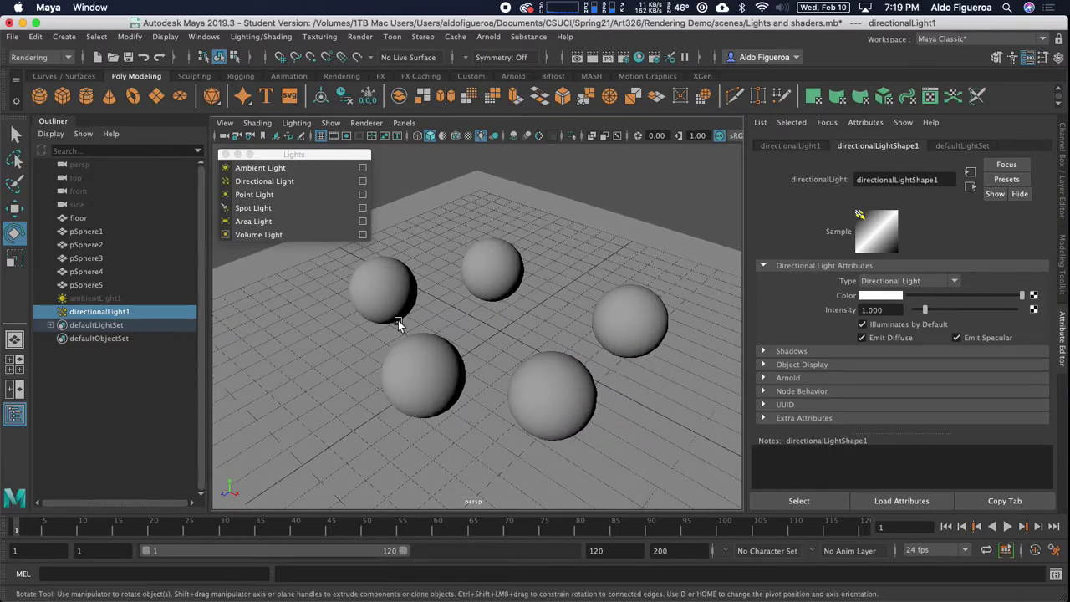
pyautogui.click(763, 351)
pyautogui.scroll(-3, 813, 355)
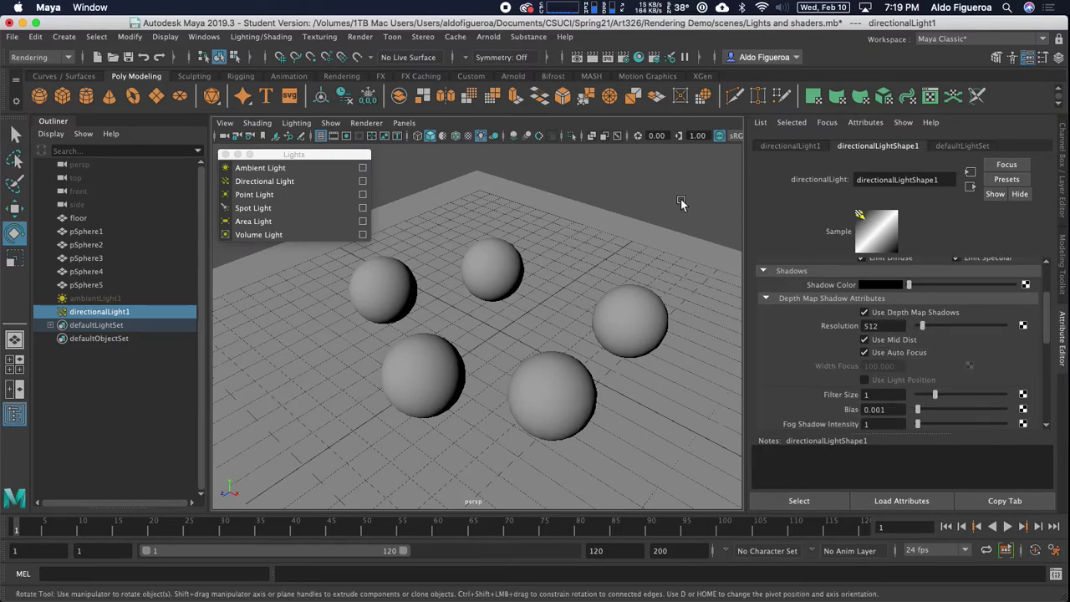
# - Render the spheres with the directional light's depth map shadows, inspect the shadow edges and close the render
pyautogui.click(592, 60)
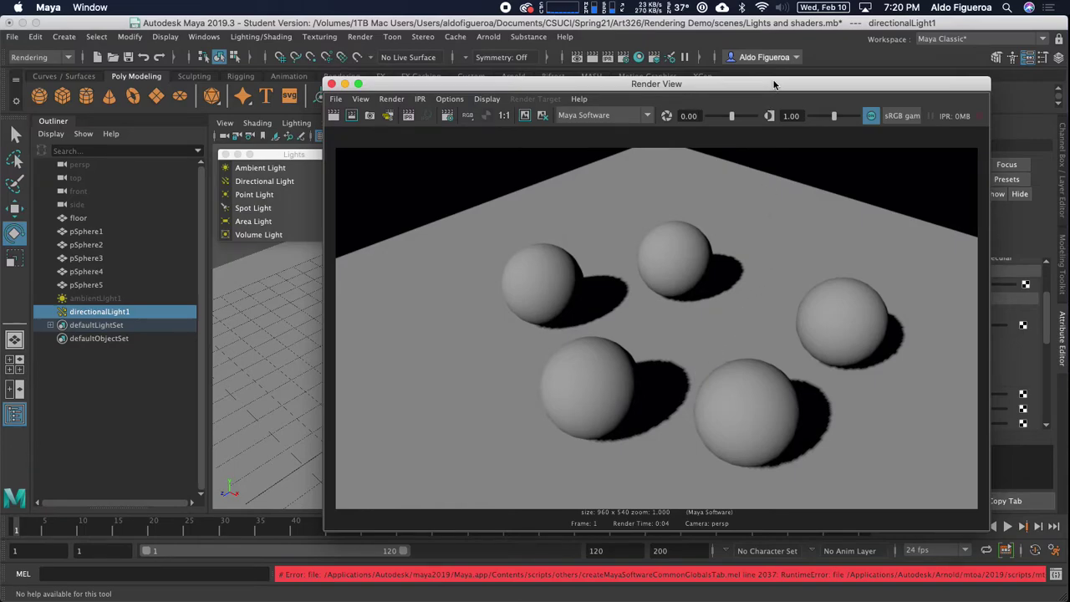
pyautogui.moveTo(777, 88); pyautogui.dragTo(534, 100)
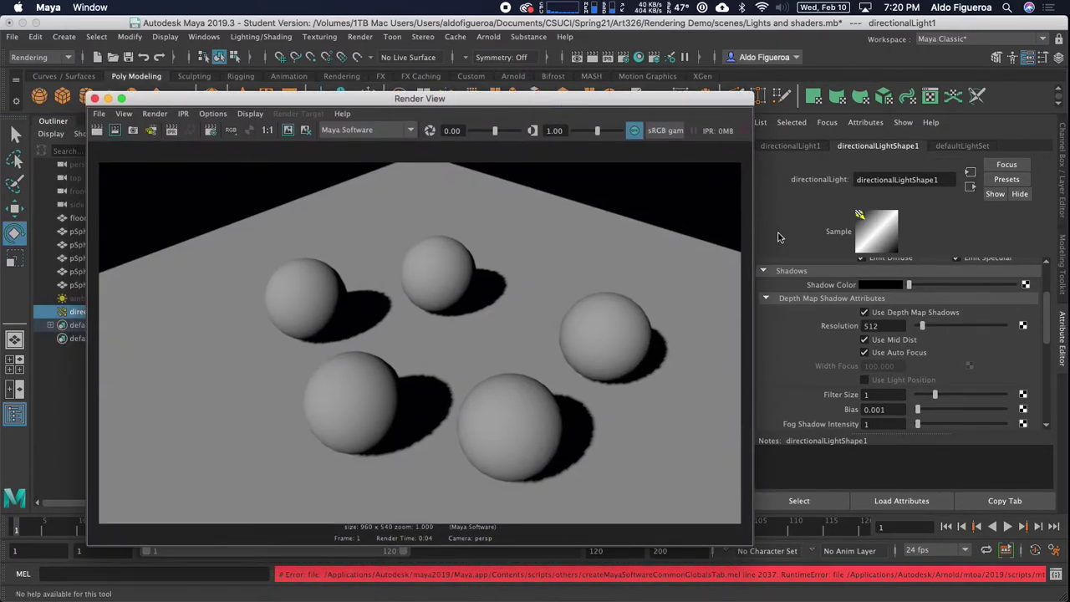
pyautogui.moveTo(727, 98); pyautogui.dragTo(697, 100)
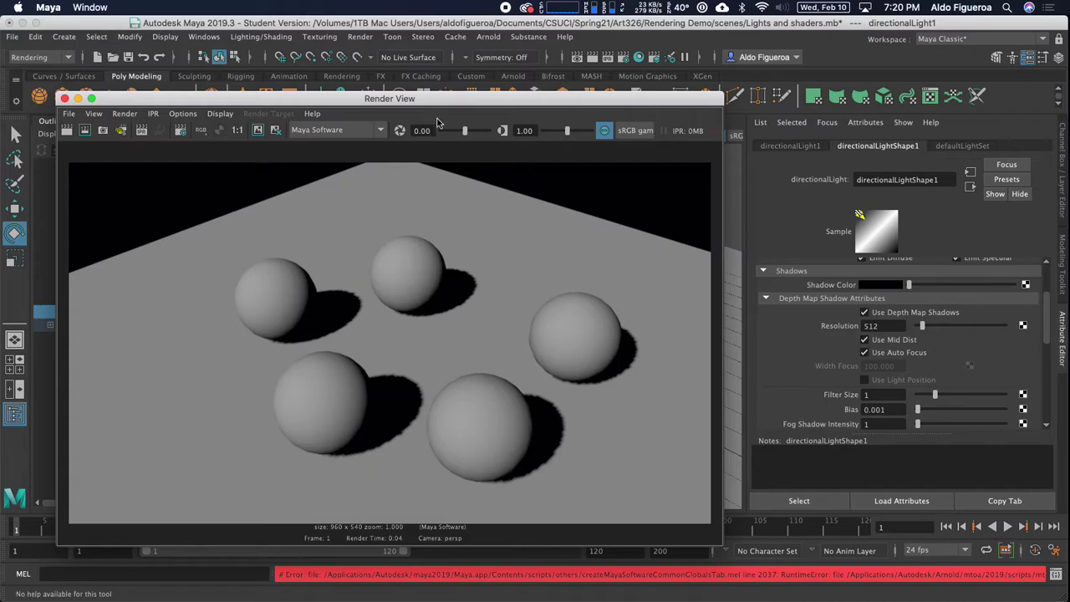
pyautogui.click(65, 99)
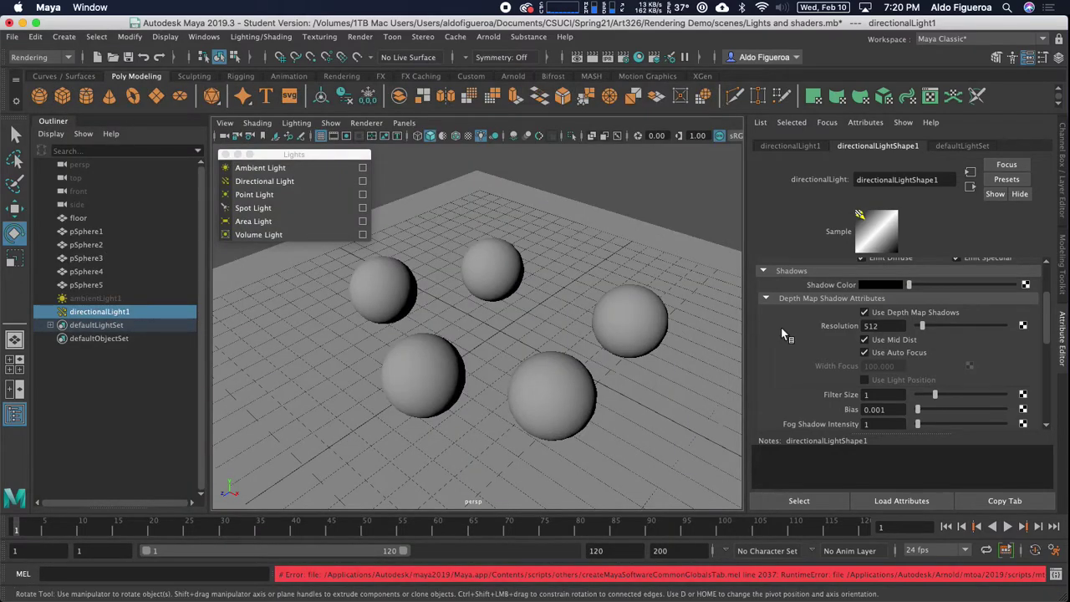
# - Switch the directional light from depth map shadows to ray trace shadows
pyautogui.scroll(3, 845, 308)
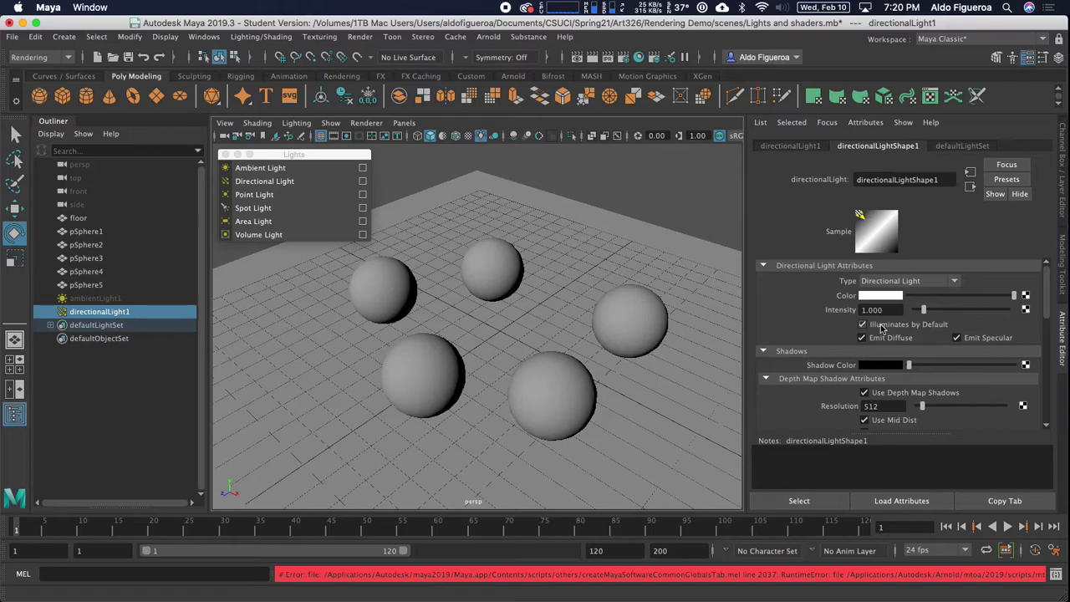
pyautogui.scroll(-3, 879, 328)
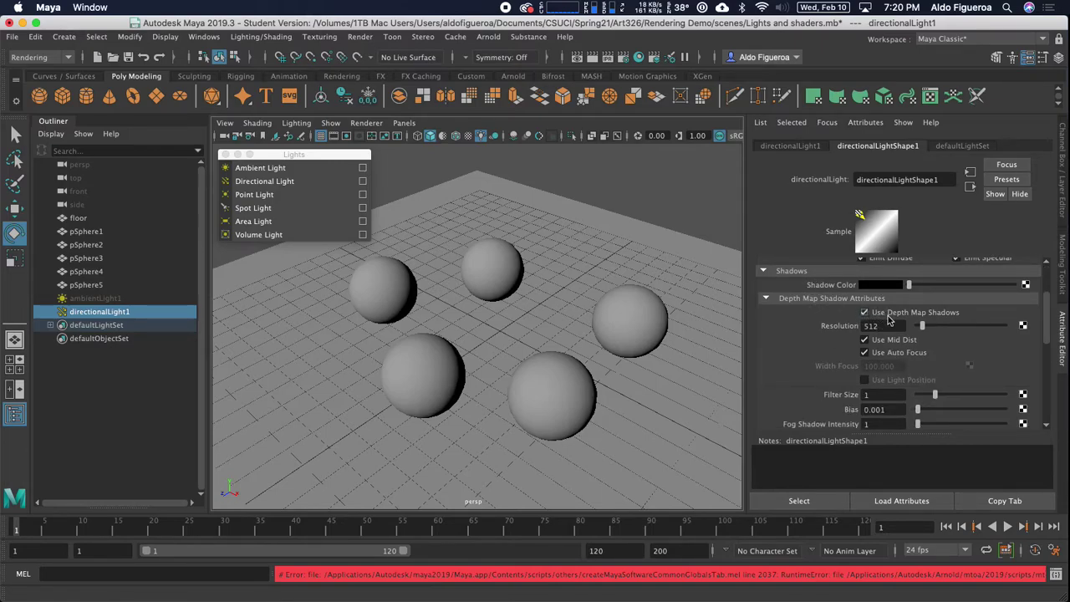
pyautogui.scroll(-2, 890, 320)
pyautogui.scroll(-3, 850, 310)
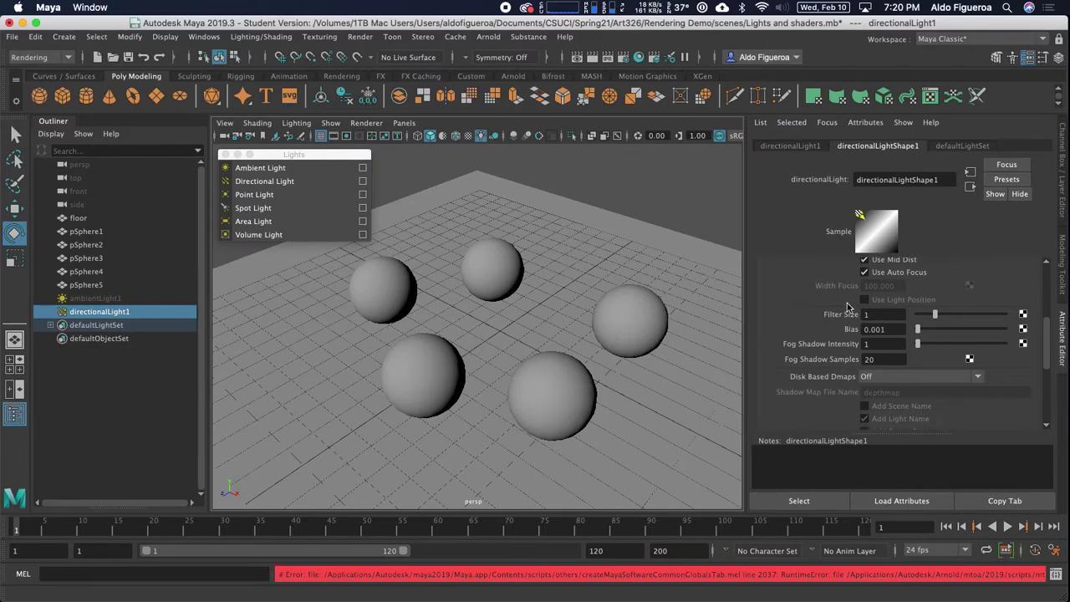
pyautogui.scroll(-2, 846, 303)
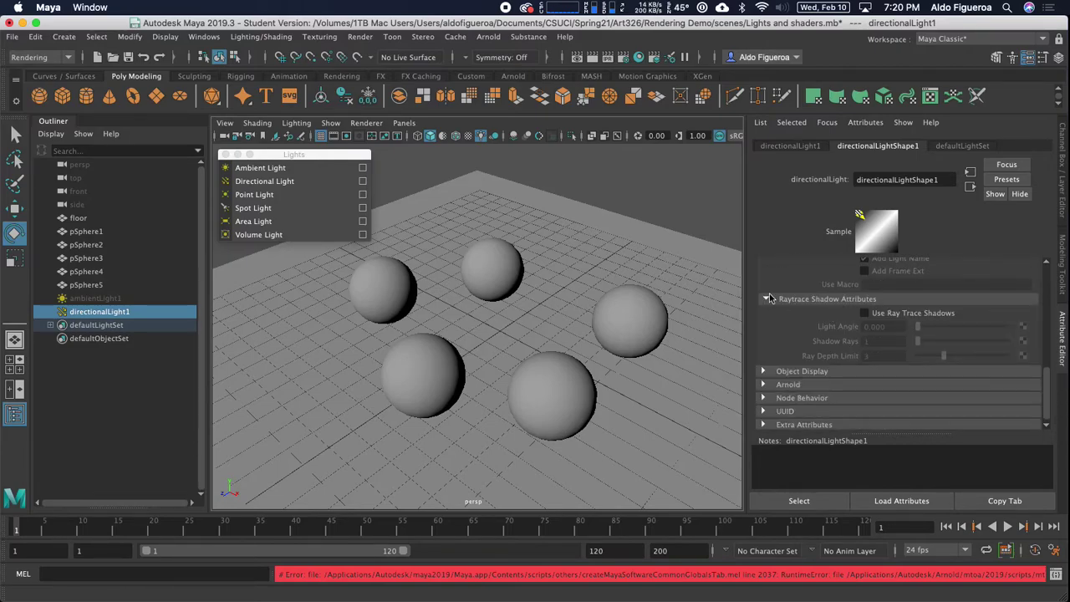
pyautogui.click(865, 314)
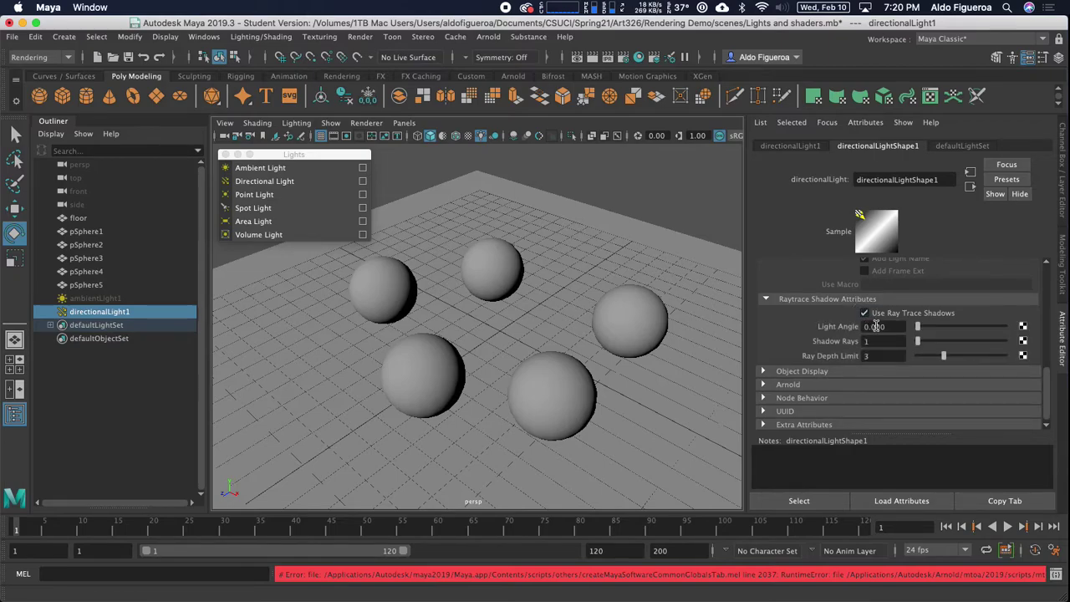
pyautogui.scroll(2, 875, 327)
pyautogui.scroll(1, 909, 369)
pyautogui.scroll(-2, 894, 366)
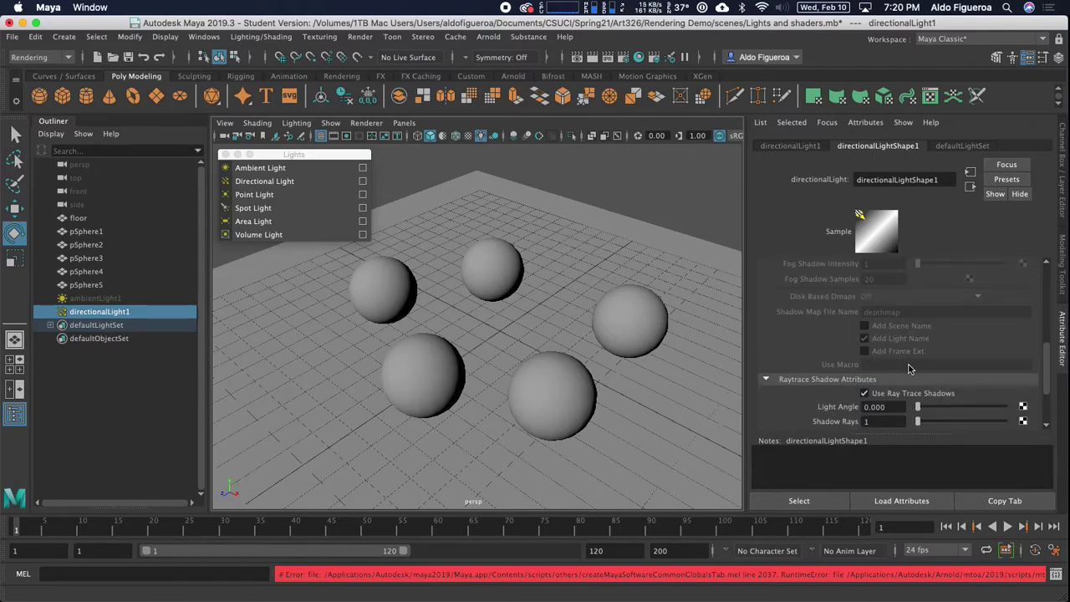
pyautogui.scroll(5, 934, 366)
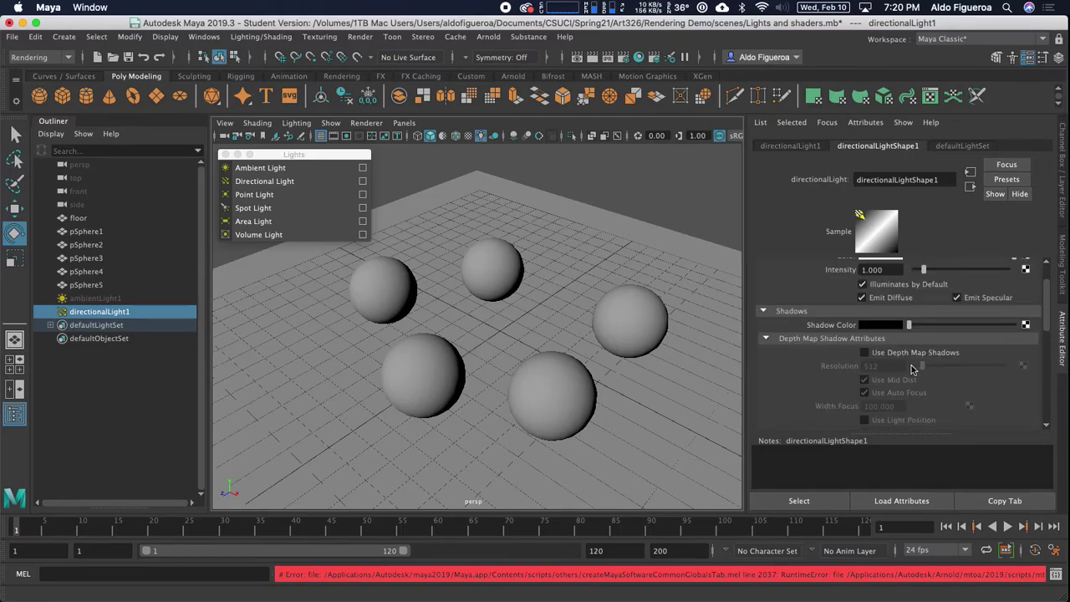
pyautogui.scroll(-5, 911, 354)
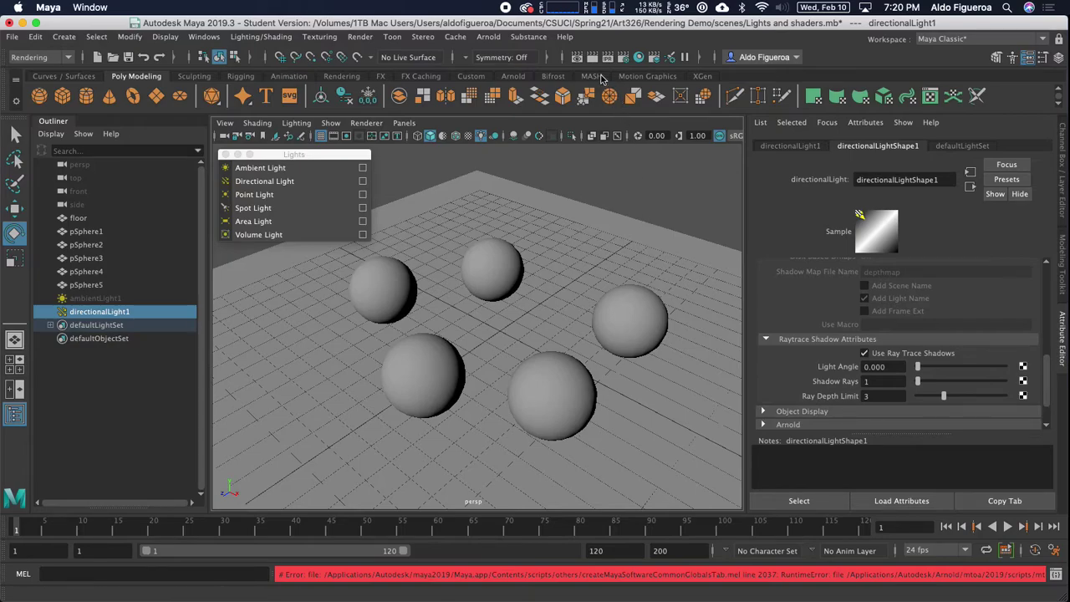
# - Render the spheres with ray trace shadows and place a smaller render window beside the viewport
pyautogui.click(592, 58)
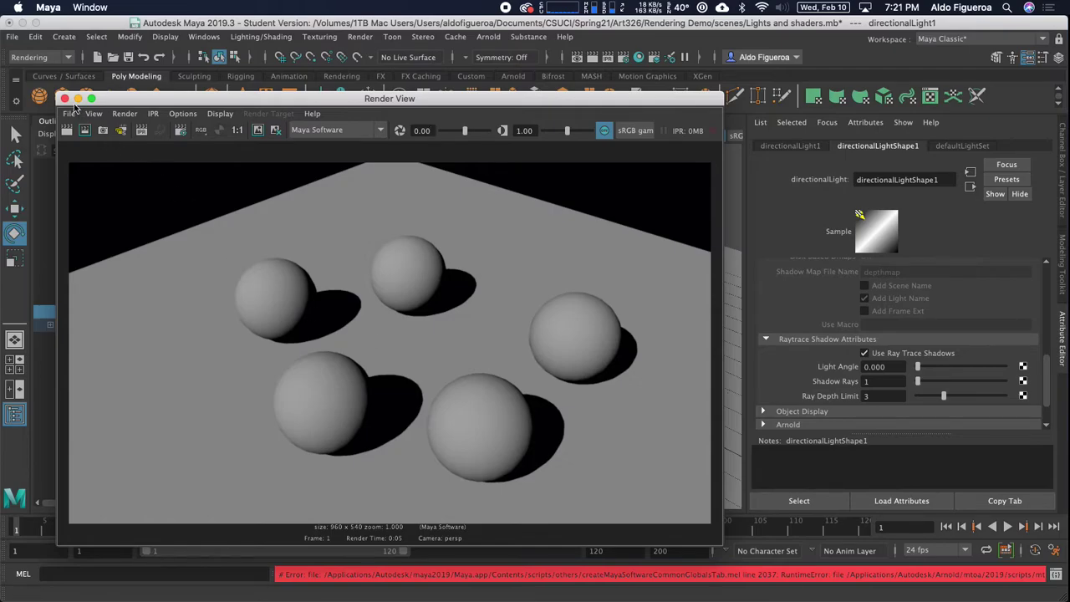
pyautogui.moveTo(130, 100); pyautogui.dragTo(378, 101)
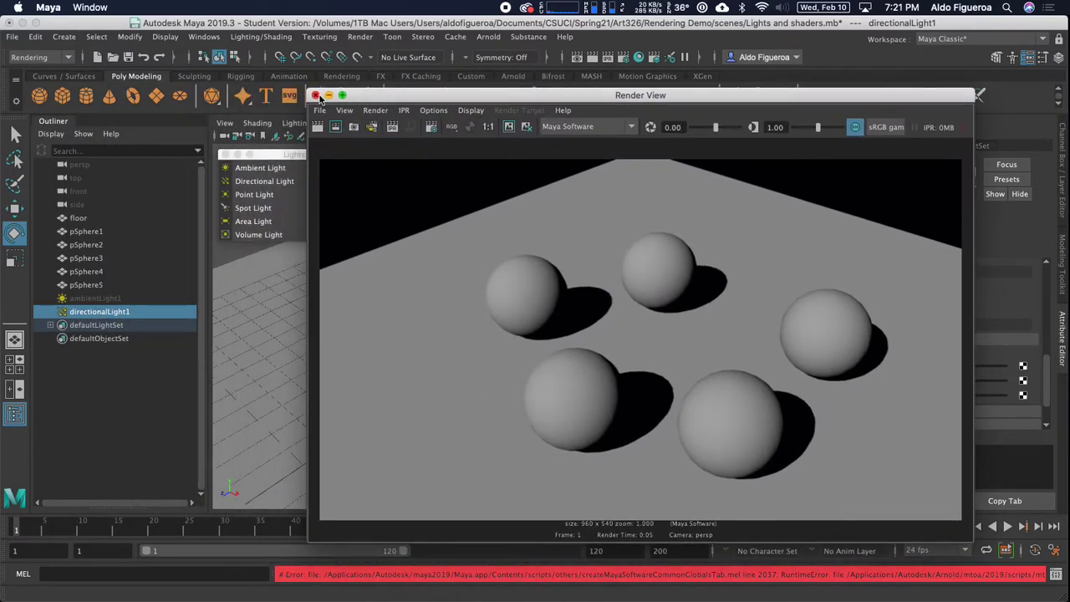
pyautogui.moveTo(362, 97); pyautogui.dragTo(583, 177)
# - Compare renders with the directional light tilted to a shallow angle and then aimed almost straight down at the spheres
pyautogui.click(118, 314)
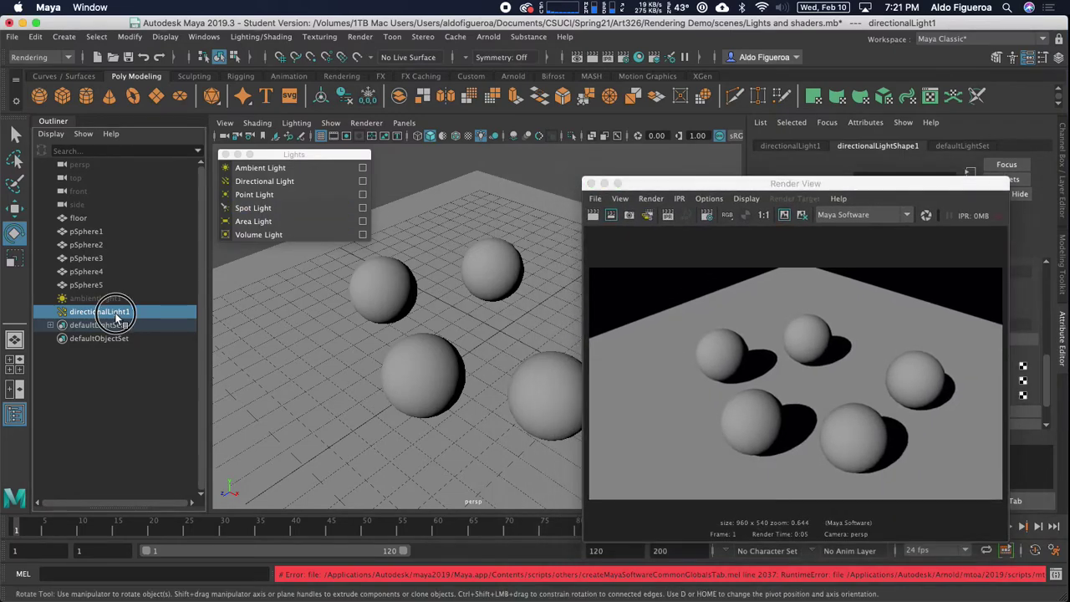
pyautogui.scroll(-5, 463, 270)
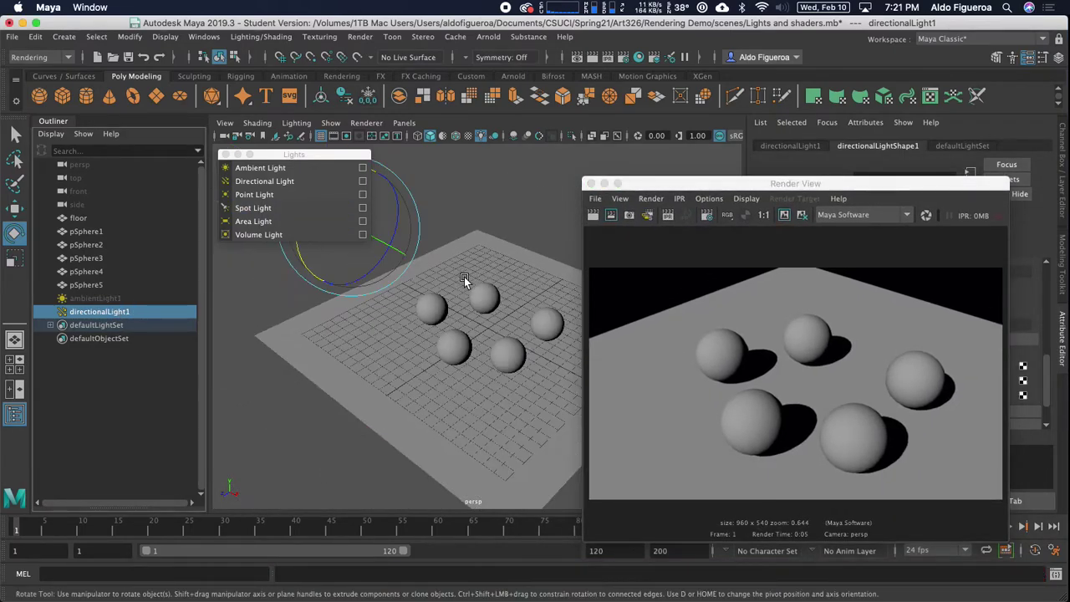
pyautogui.keyDown('alt'); pyautogui.moveTo(467, 269); pyautogui.dragTo(428, 281); pyautogui.keyUp('alt')
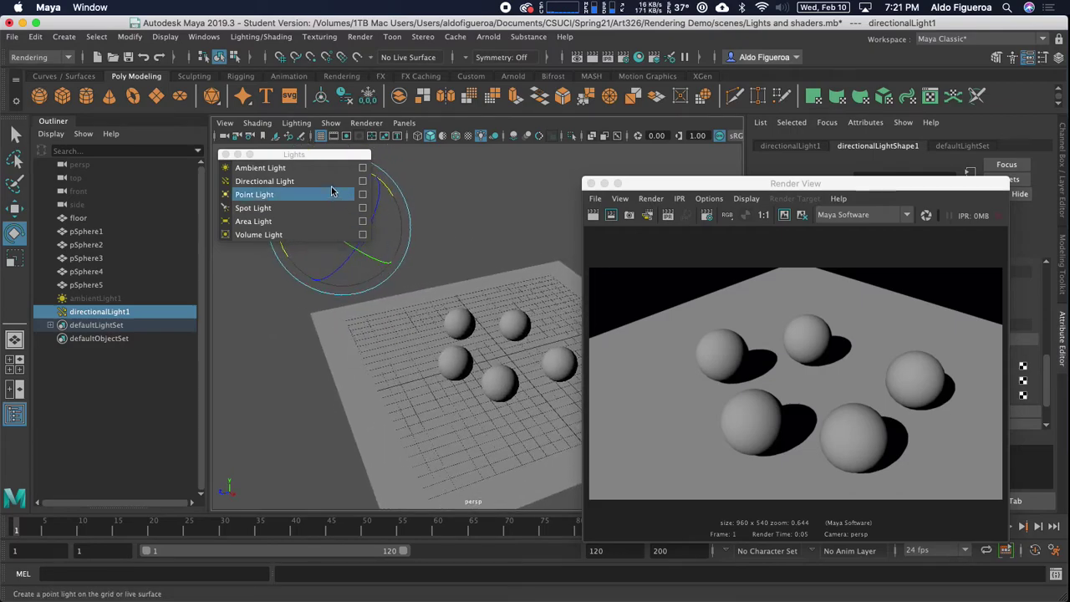
pyautogui.moveTo(319, 156); pyautogui.dragTo(321, 403)
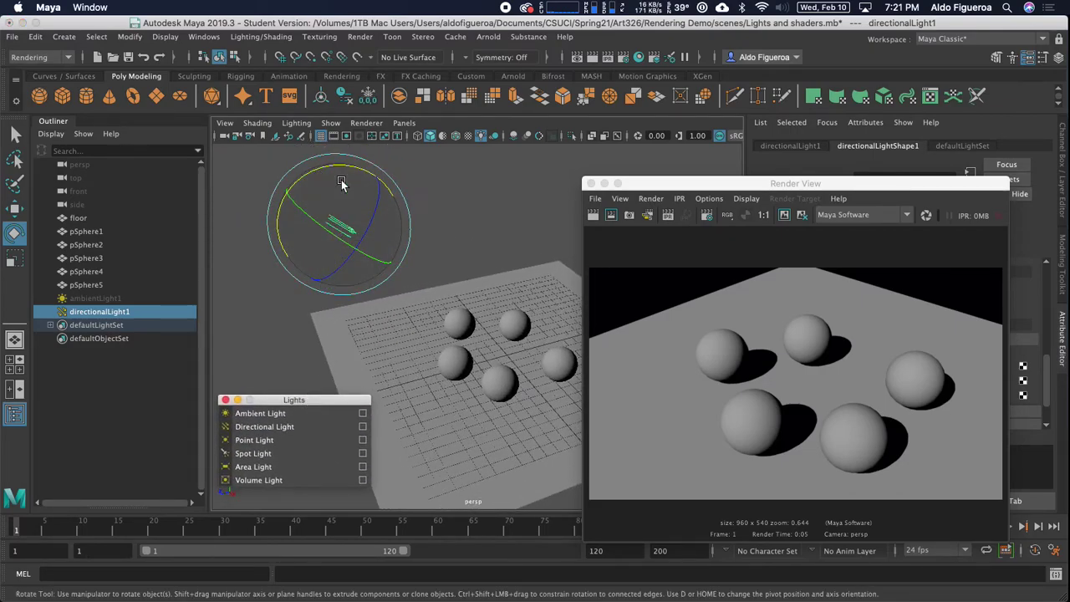
pyautogui.moveTo(314, 167); pyautogui.dragTo(296, 194)
pyautogui.click(592, 215)
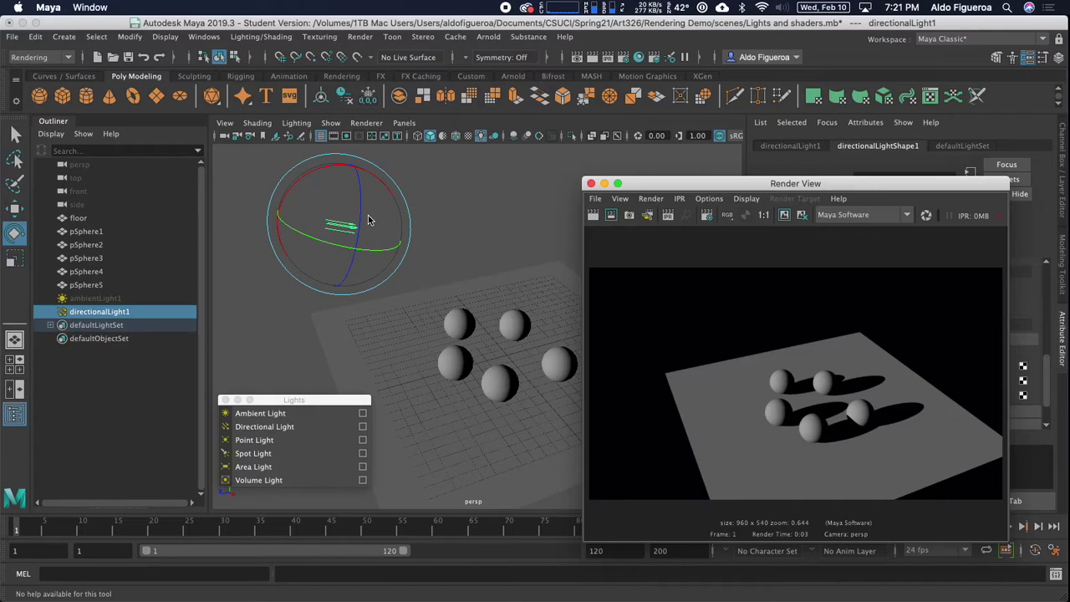
pyautogui.moveTo(307, 177); pyautogui.dragTo(387, 171)
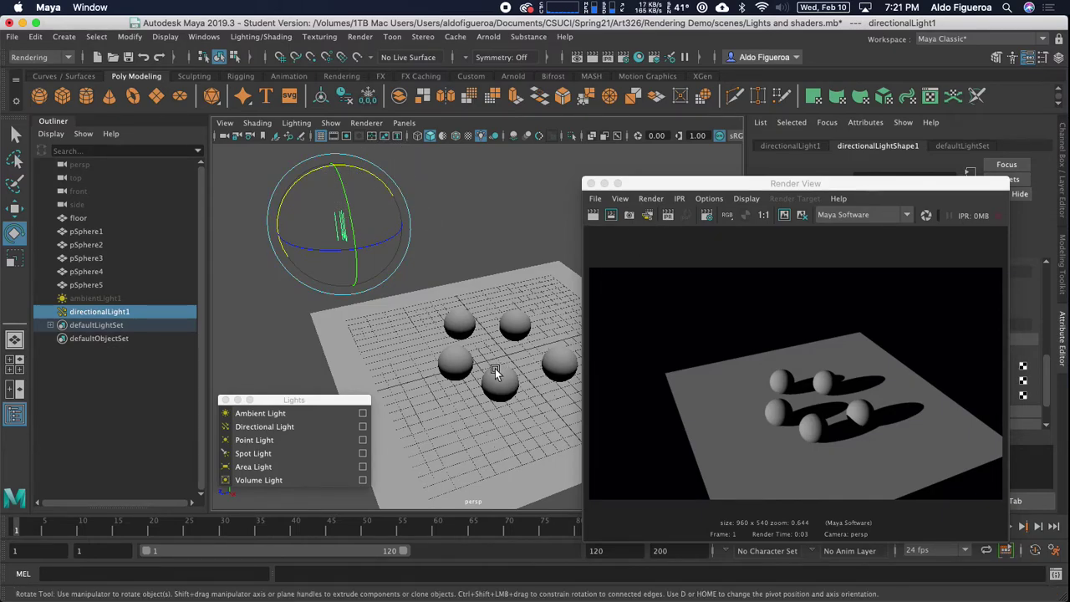
pyautogui.click(593, 215)
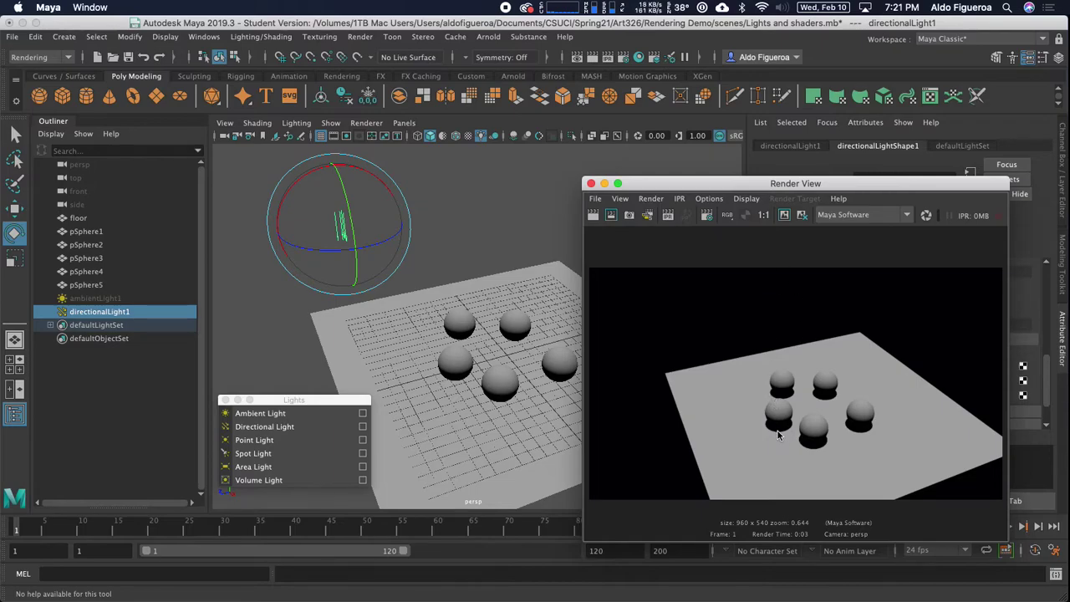
# - Rotate the directional light to about -45.5 degrees around X and render a closer view of the spheres
pyautogui.moveTo(291, 182); pyautogui.dragTo(287, 232)
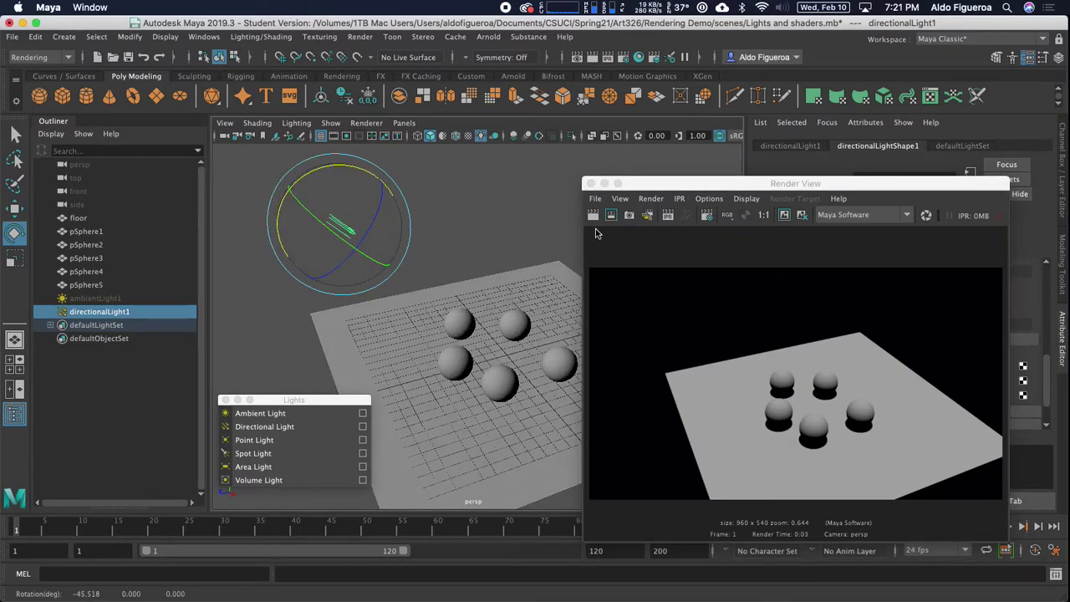
pyautogui.keyDown('alt'); pyautogui.moveTo(521, 330); pyautogui.dragTo(435, 270); pyautogui.keyUp('alt')
pyautogui.keyDown('alt'); pyautogui.moveTo(434, 270); pyautogui.dragTo(609, 243, button='right'); pyautogui.keyUp('alt')
pyautogui.keyDown('alt'); pyautogui.moveTo(388, 233); pyautogui.dragTo(542, 317); pyautogui.keyUp('alt')
pyautogui.click(593, 216)
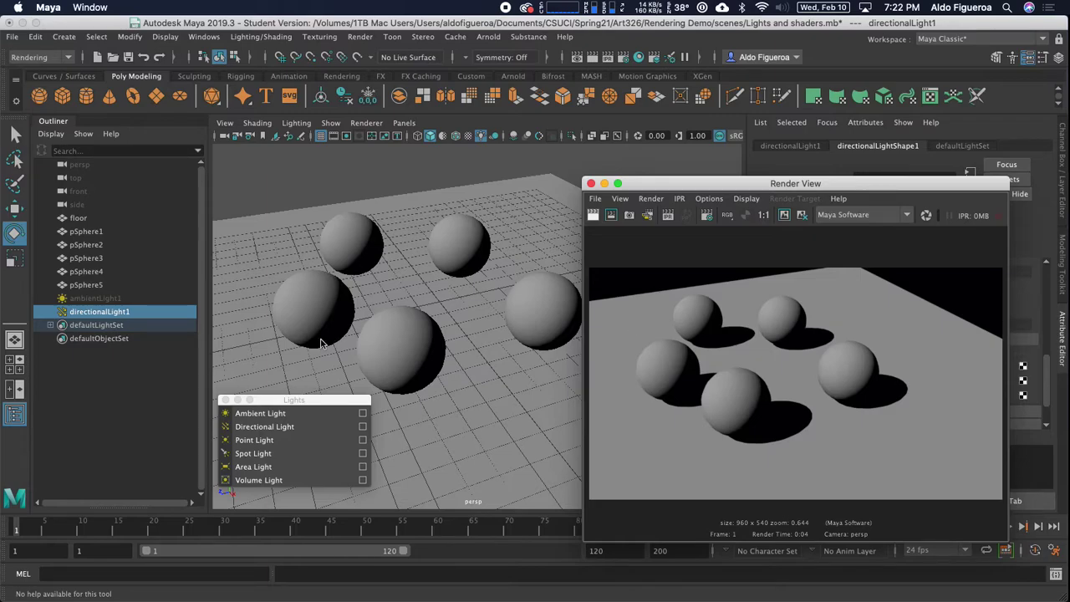
# - Unhide the ambient light so that it lights the scene together with the directional light
pyautogui.click(89, 299)
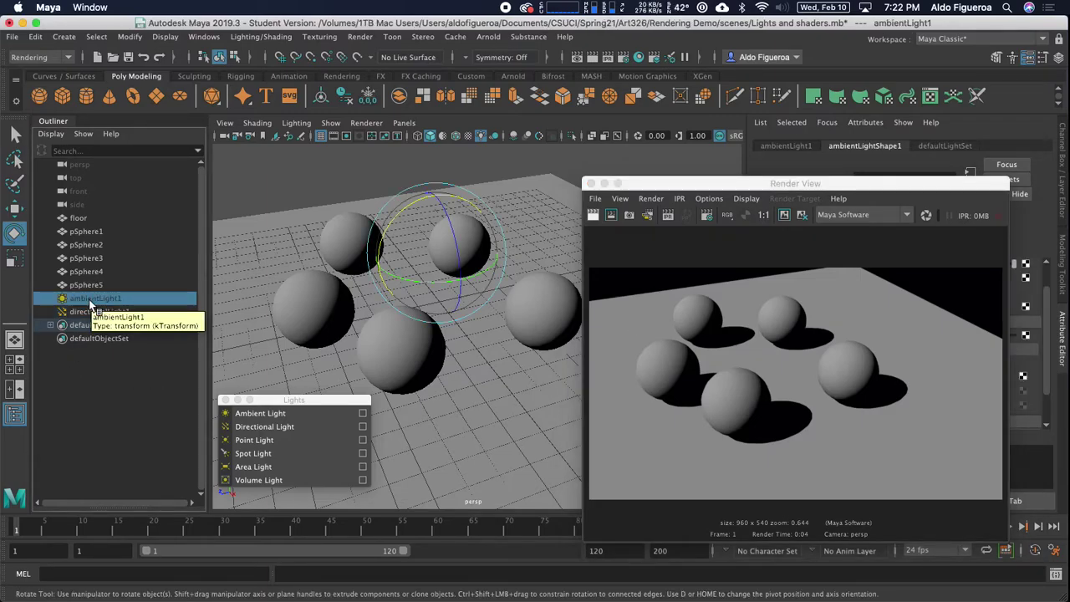
pyautogui.click(201, 38)
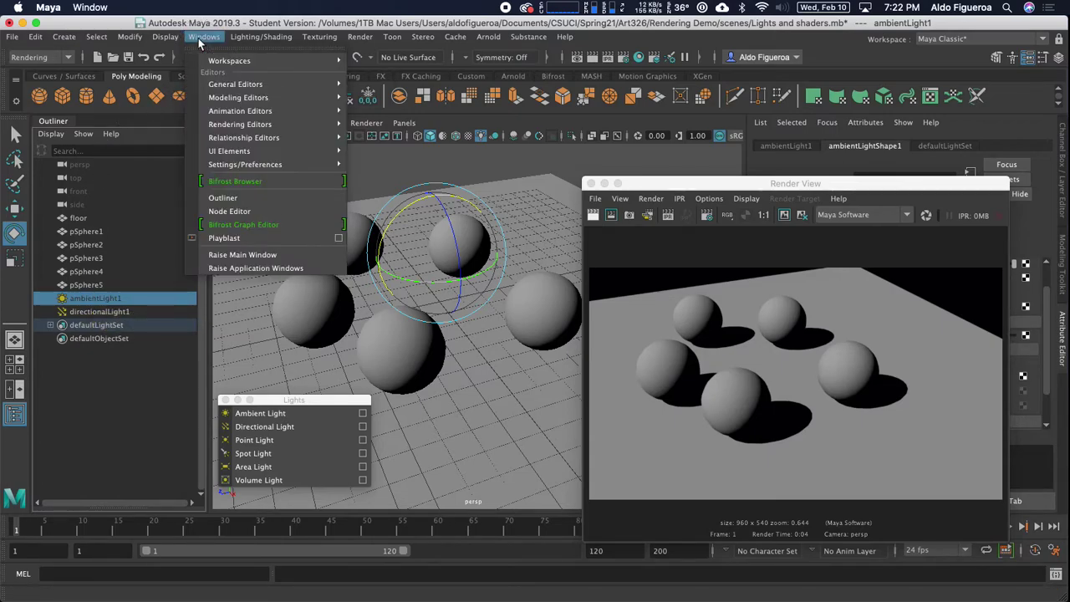
pyautogui.moveTo(174, 44)
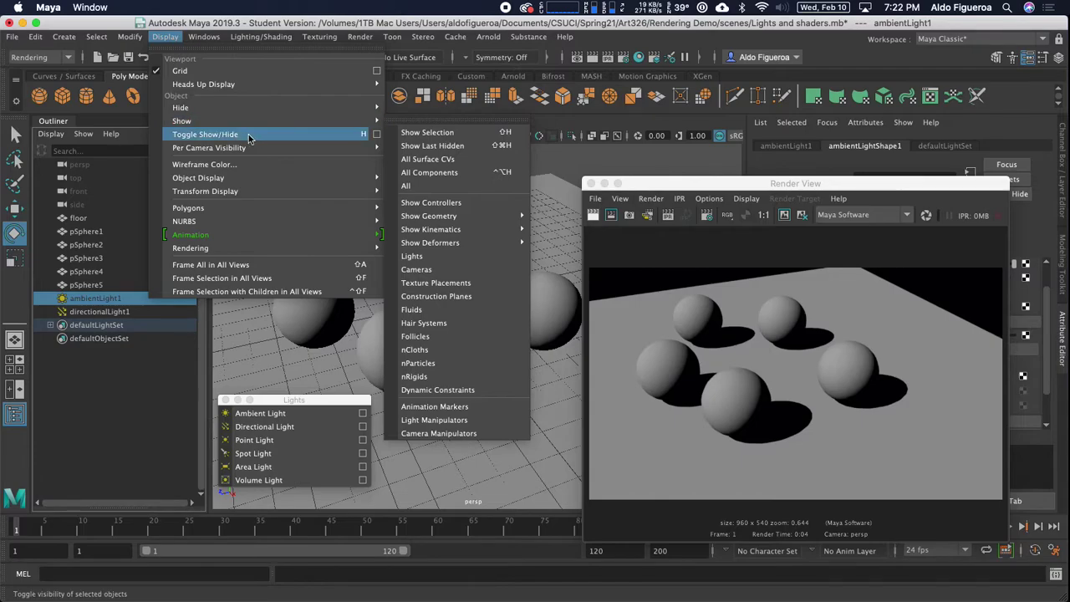
pyautogui.click(519, 132)
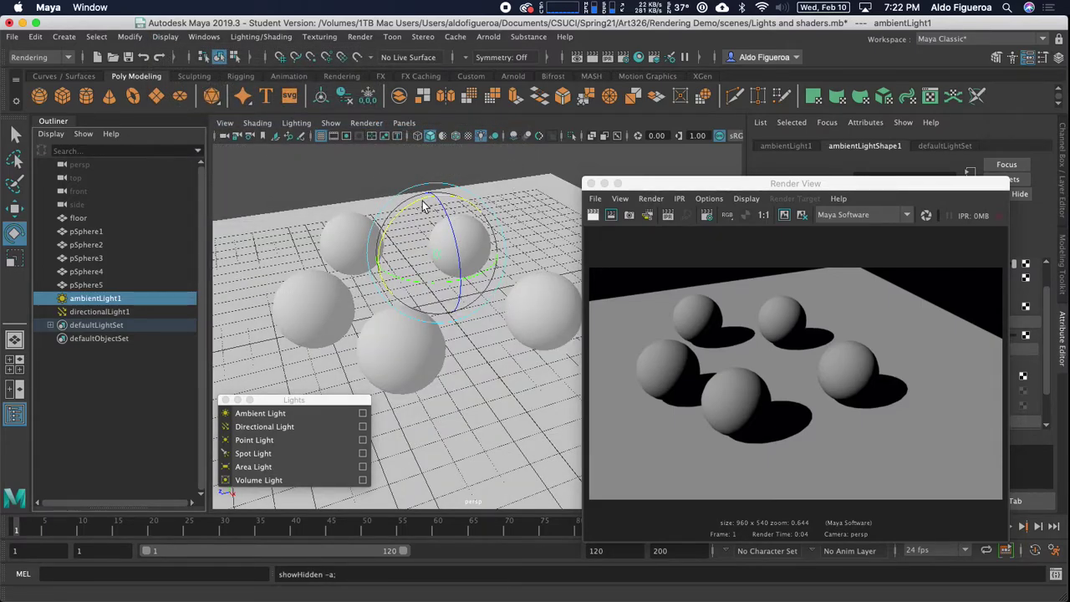
# - Lower the ambient light to between the spheres, render the combined lighting and close the render
pyautogui.press('w')
pyautogui.moveTo(433, 201); pyautogui.dragTo(431, 241)
pyautogui.moveTo(866, 186); pyautogui.dragTo(849, 178)
pyautogui.click(579, 209)
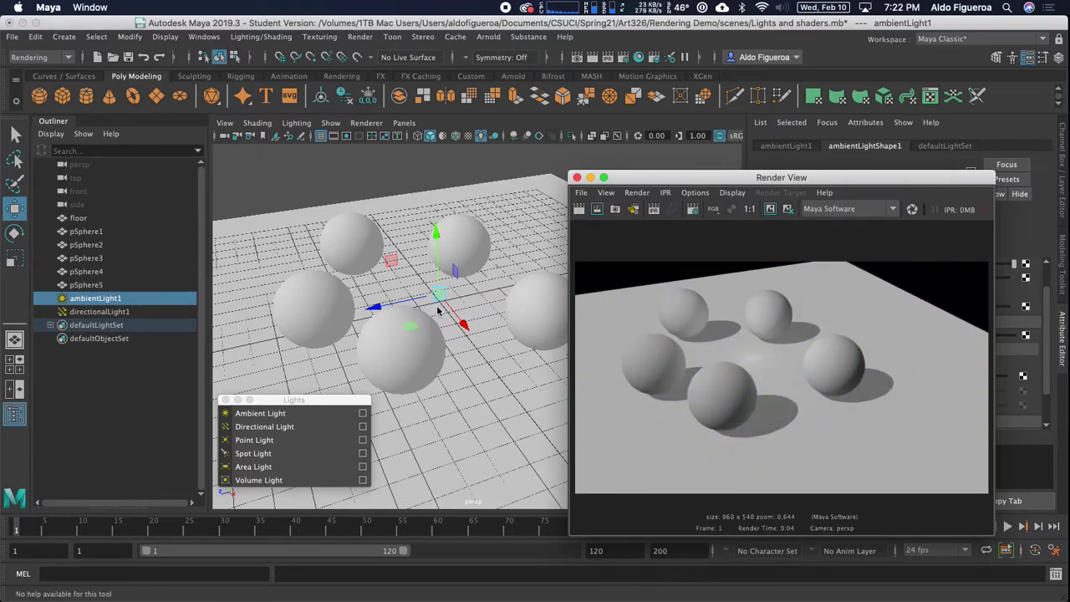
pyautogui.moveTo(919, 178); pyautogui.dragTo(883, 176)
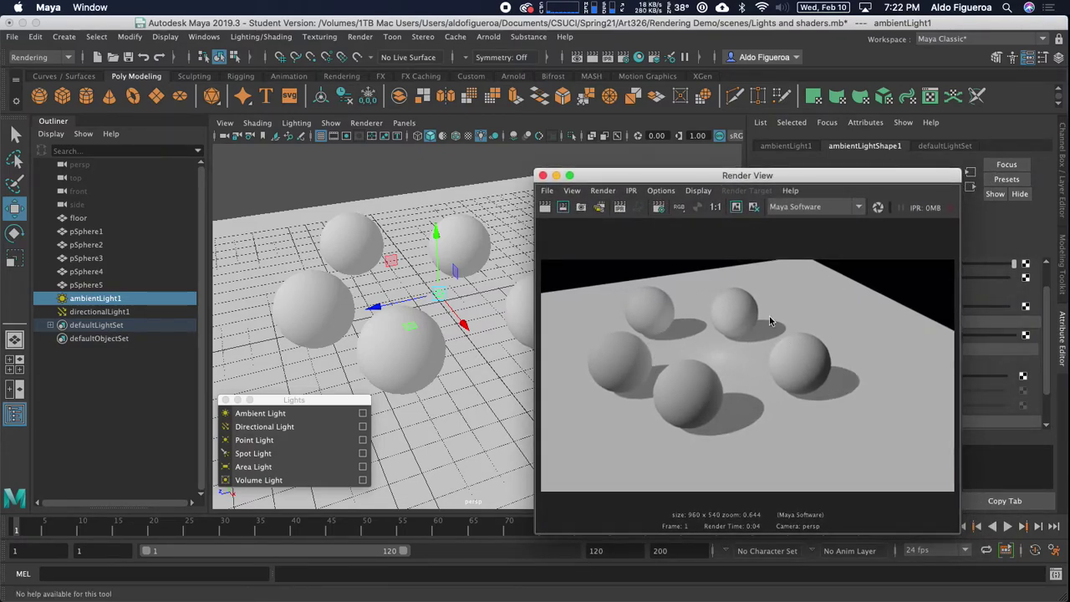
pyautogui.click(541, 176)
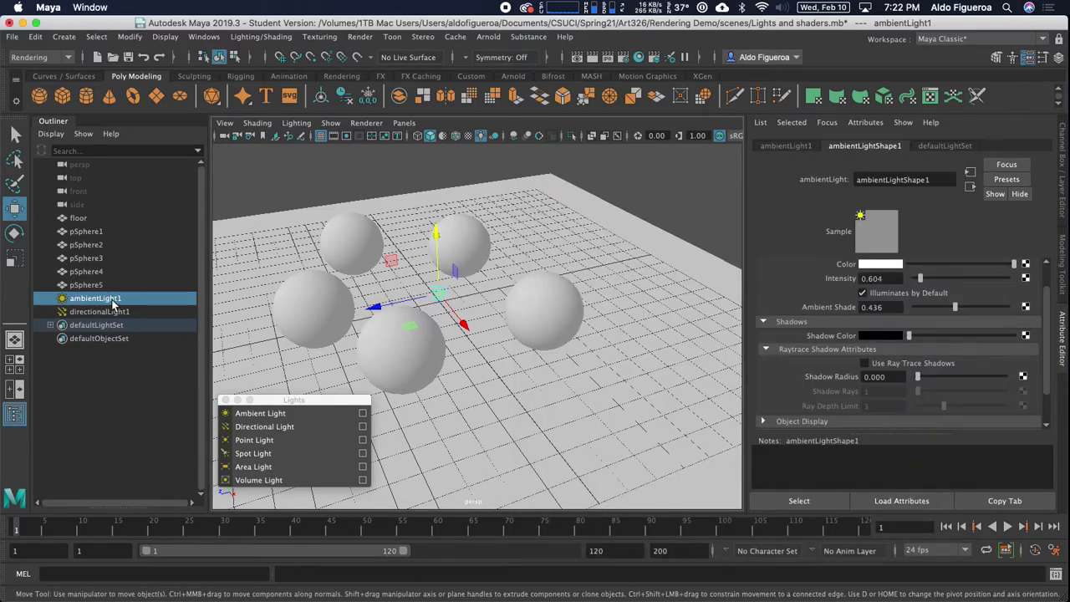
# - Set the ambient light's intensity to 0.292 and its ambient shade to 0, and render the spheres in a smaller window
pyautogui.scroll(2, 982, 320)
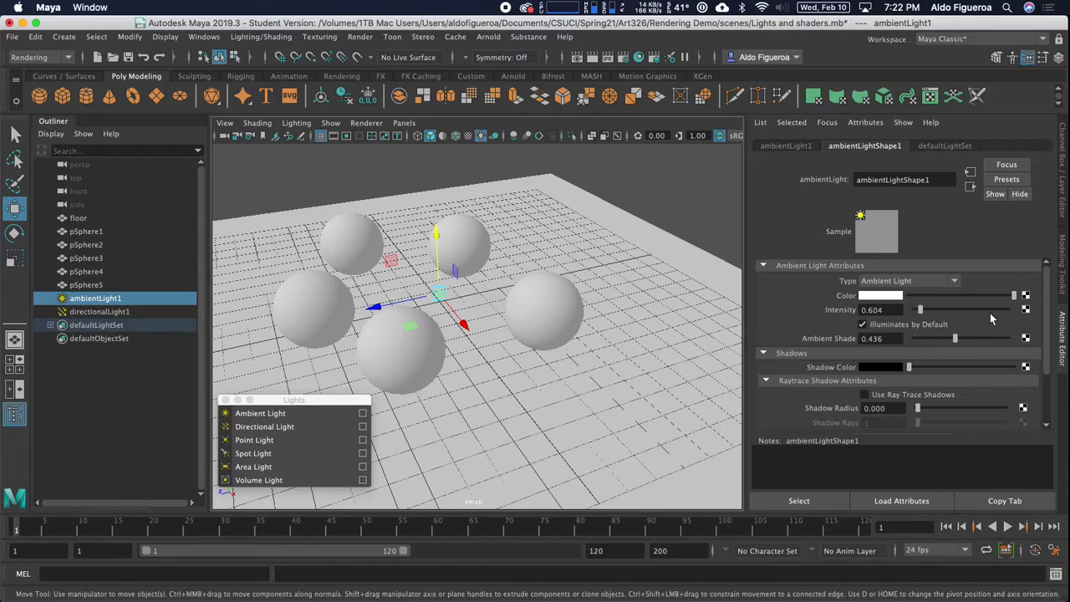
pyautogui.moveTo(921, 311); pyautogui.dragTo(918, 315)
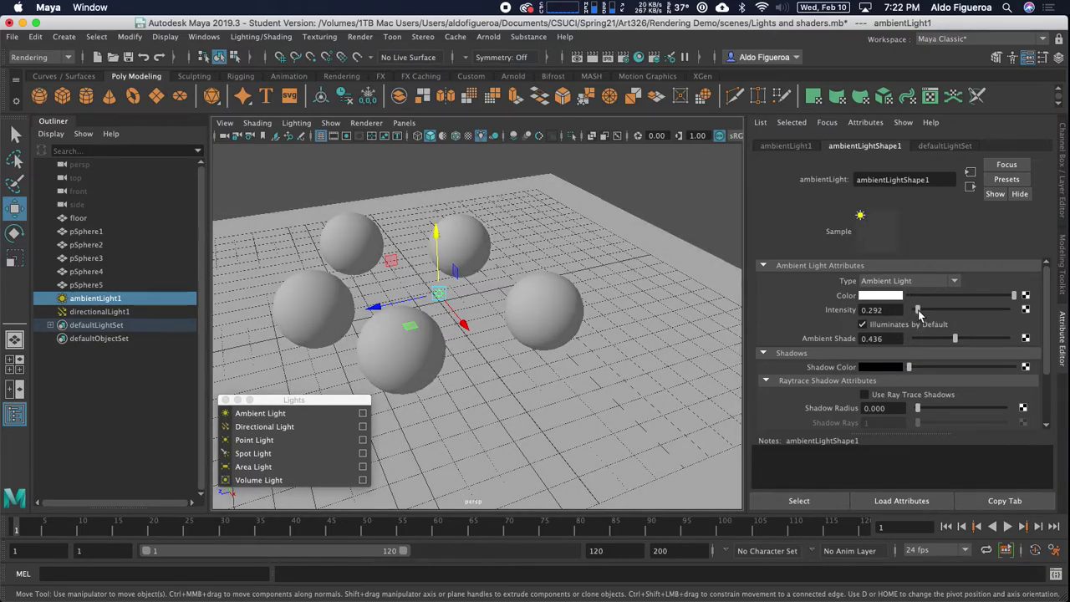
pyautogui.moveTo(956, 345); pyautogui.dragTo(915, 340)
pyautogui.click(594, 58)
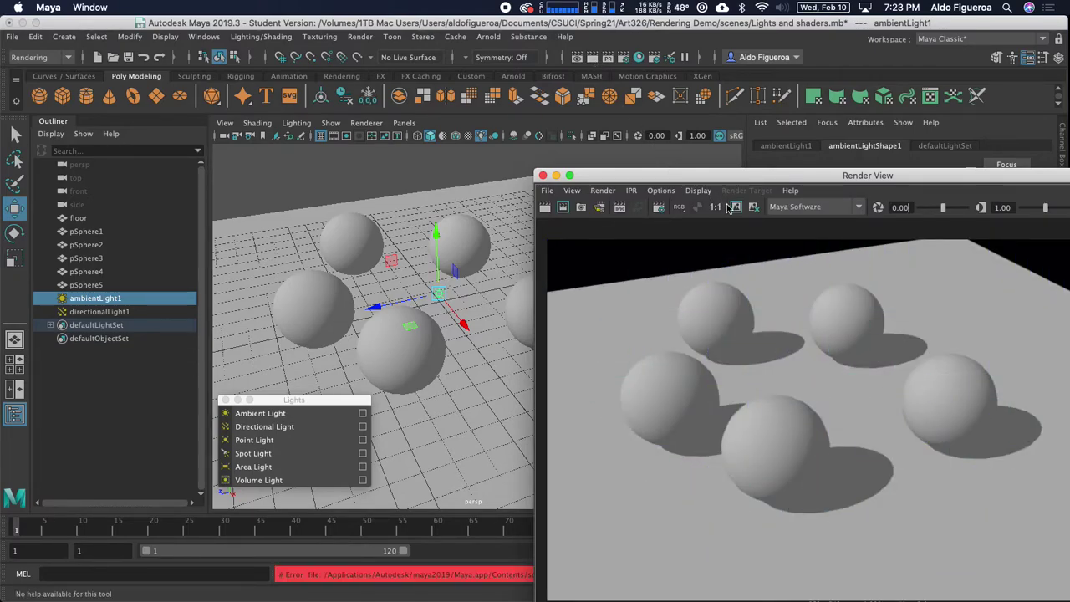
pyautogui.moveTo(898, 182); pyautogui.dragTo(677, 116)
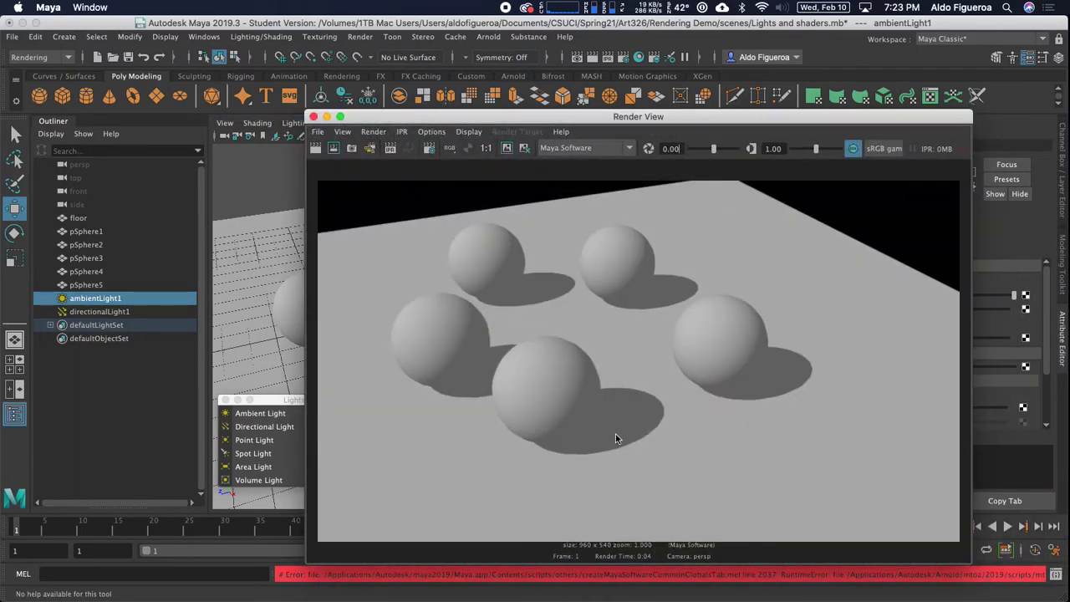
pyautogui.moveTo(795, 115); pyautogui.dragTo(556, 142)
pyautogui.moveTo(728, 133); pyautogui.dragTo(653, 199)
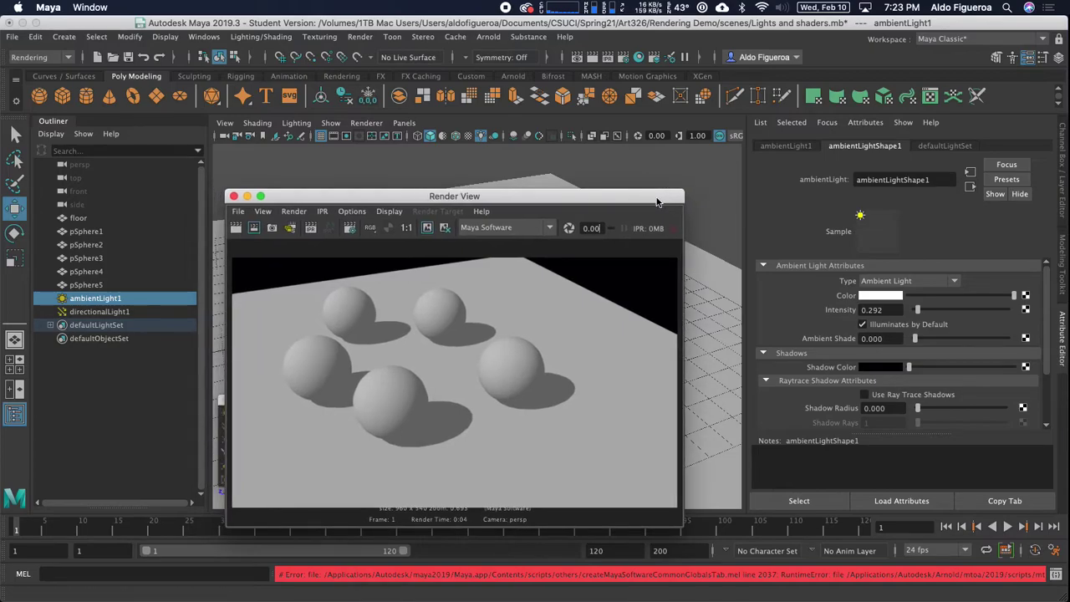
# - Render the spheres with the ambient light's intensity at 0, and render them again with its intensity at 0.219
pyautogui.moveTo(917, 312); pyautogui.dragTo(914, 313)
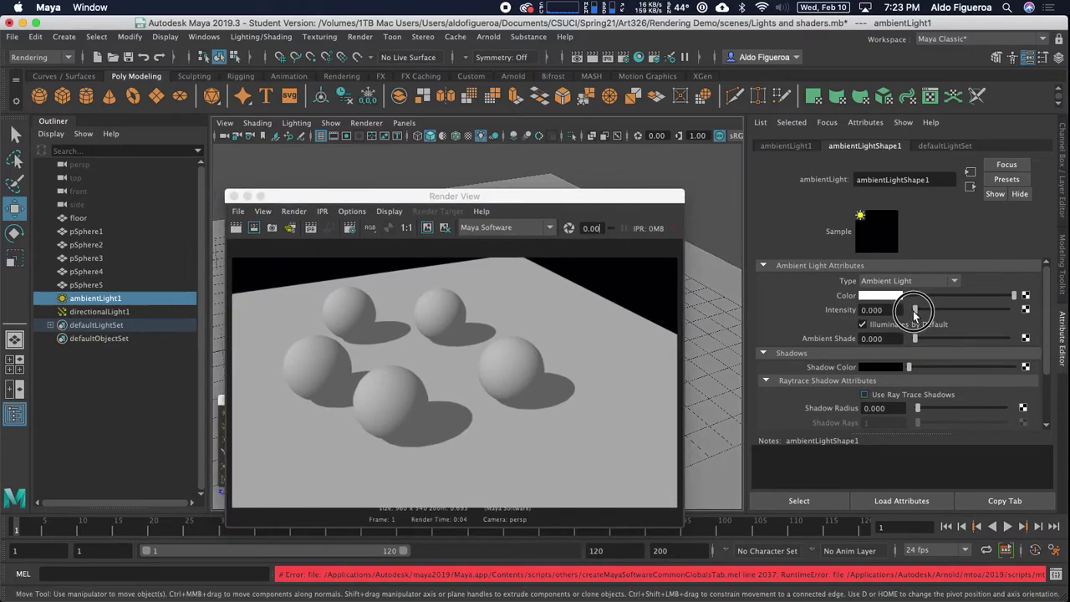
pyautogui.click(236, 228)
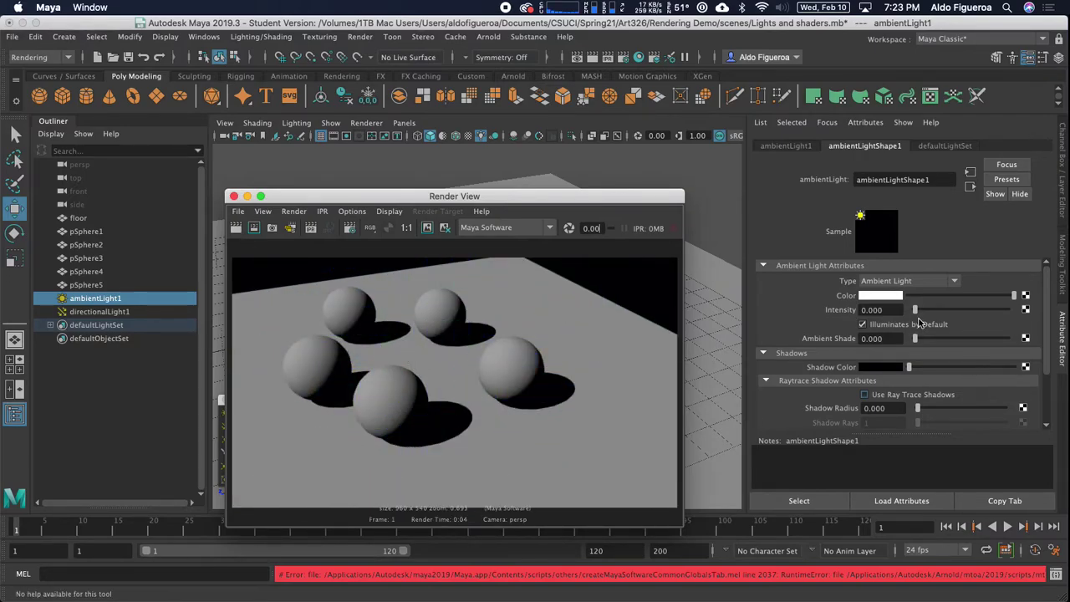
pyautogui.moveTo(915, 311); pyautogui.dragTo(918, 316)
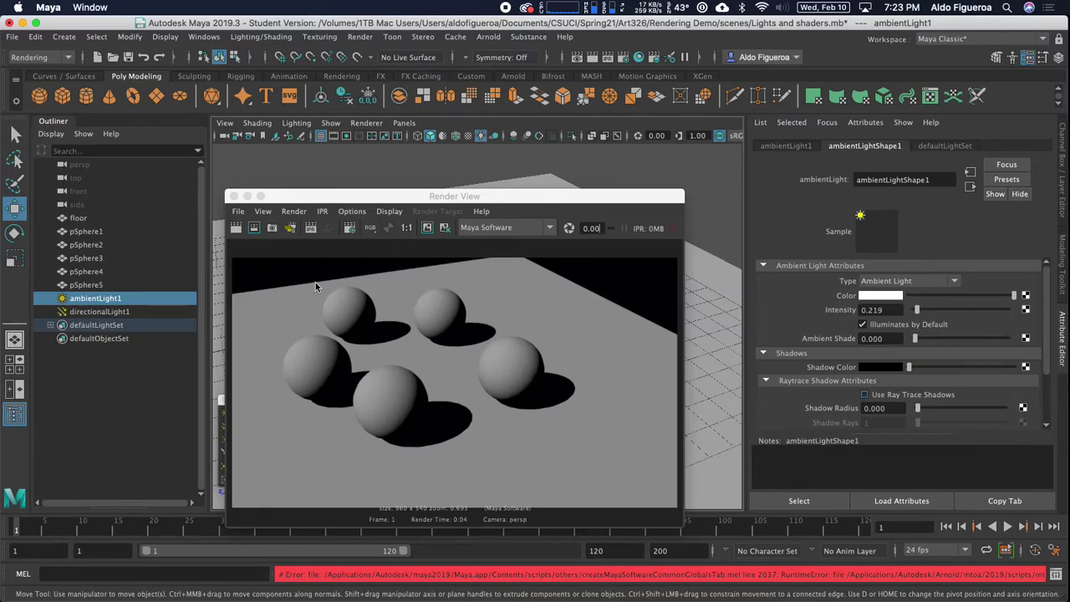
pyautogui.click(236, 228)
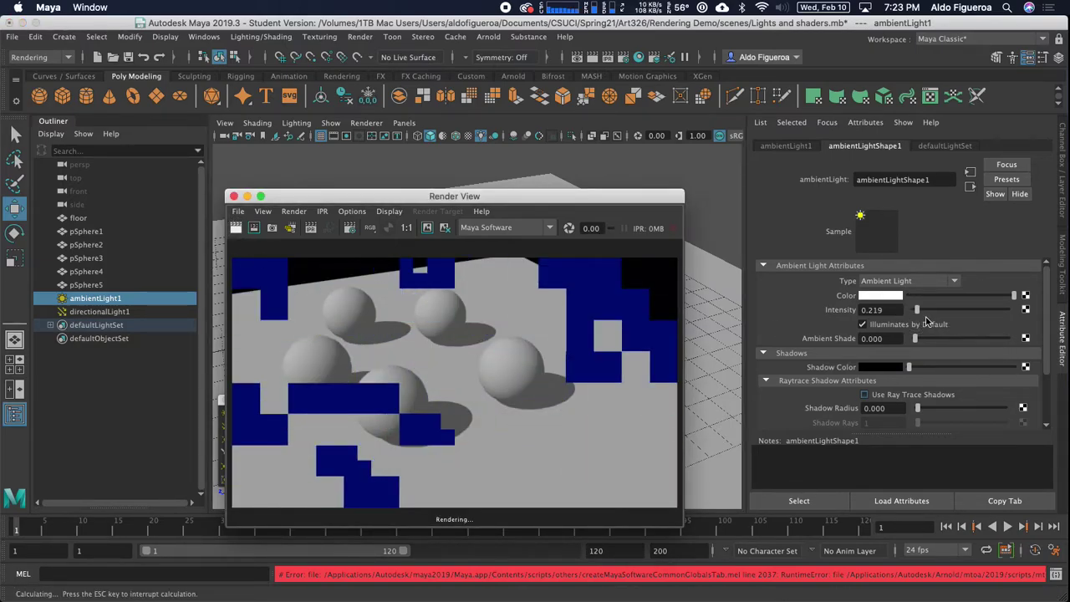
# - Set the ambient light's ambient shade to 1 and render the spheres
pyautogui.moveTo(916, 340); pyautogui.dragTo(1027, 343)
pyautogui.click(238, 230)
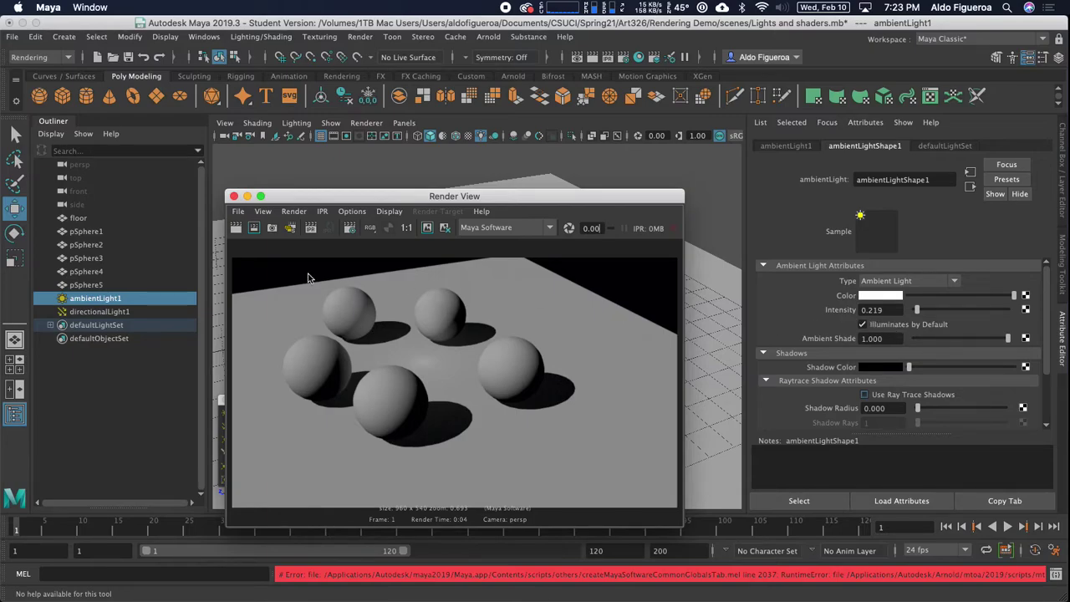
# - Hide the ambient light and render only a tall region across the middle of the image, then clear the region
pyautogui.click(109, 302)
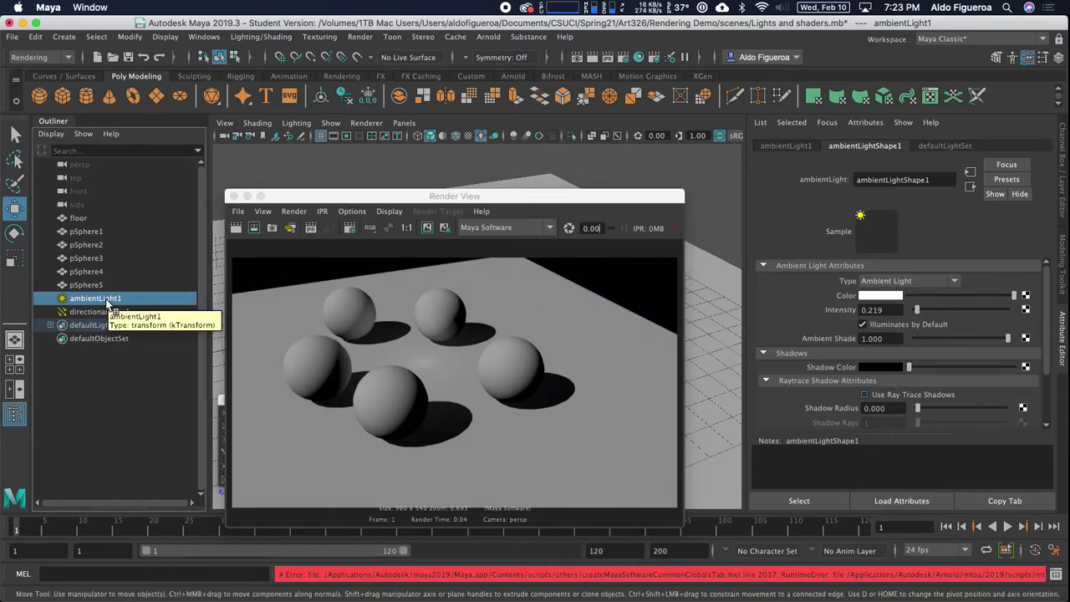
pyautogui.hotkey('ctrl', 'h')
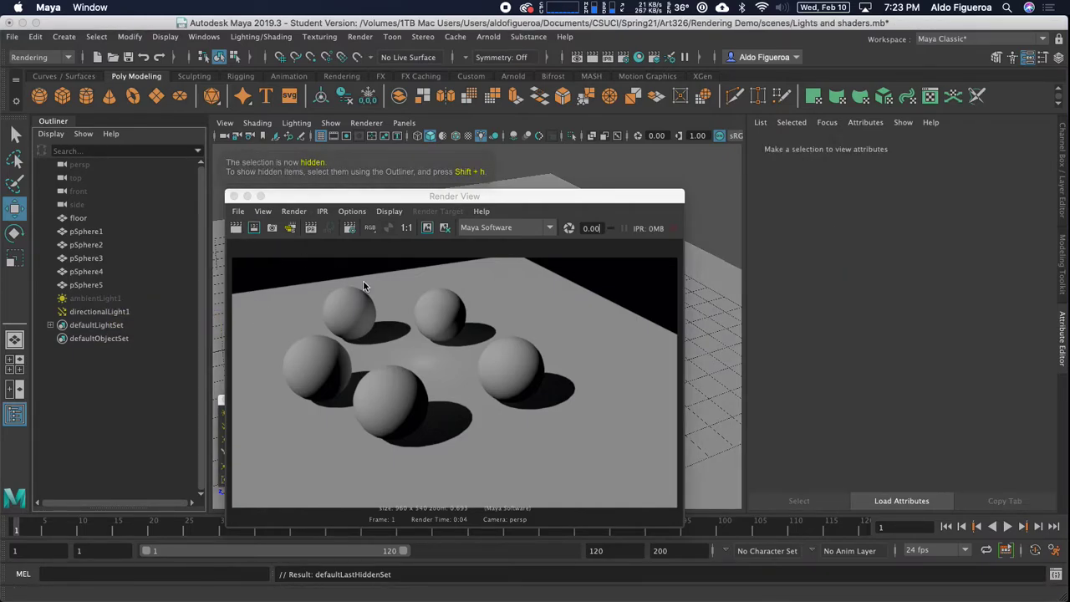
pyautogui.moveTo(403, 264); pyautogui.dragTo(545, 485)
pyautogui.click(253, 229)
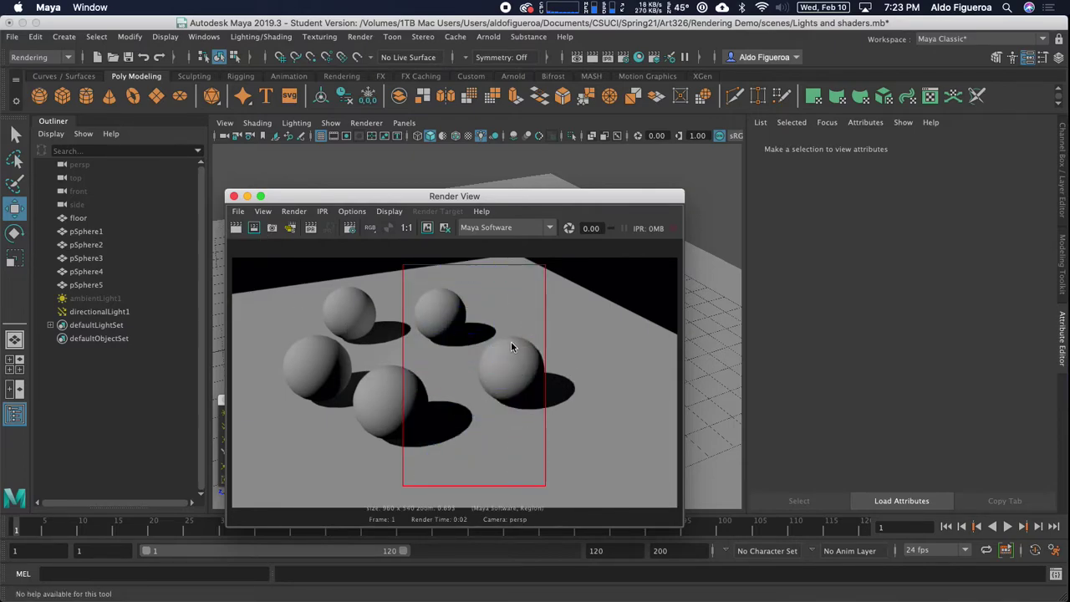
pyautogui.click(384, 404)
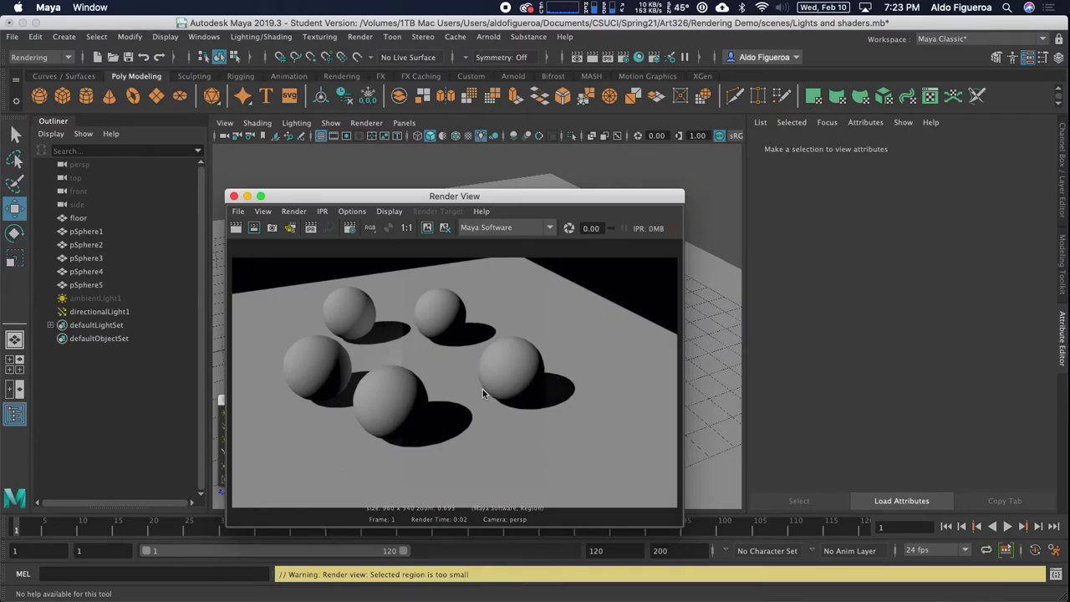
# - Unhide the ambient light and render the full image with both lights
pyautogui.click(119, 298)
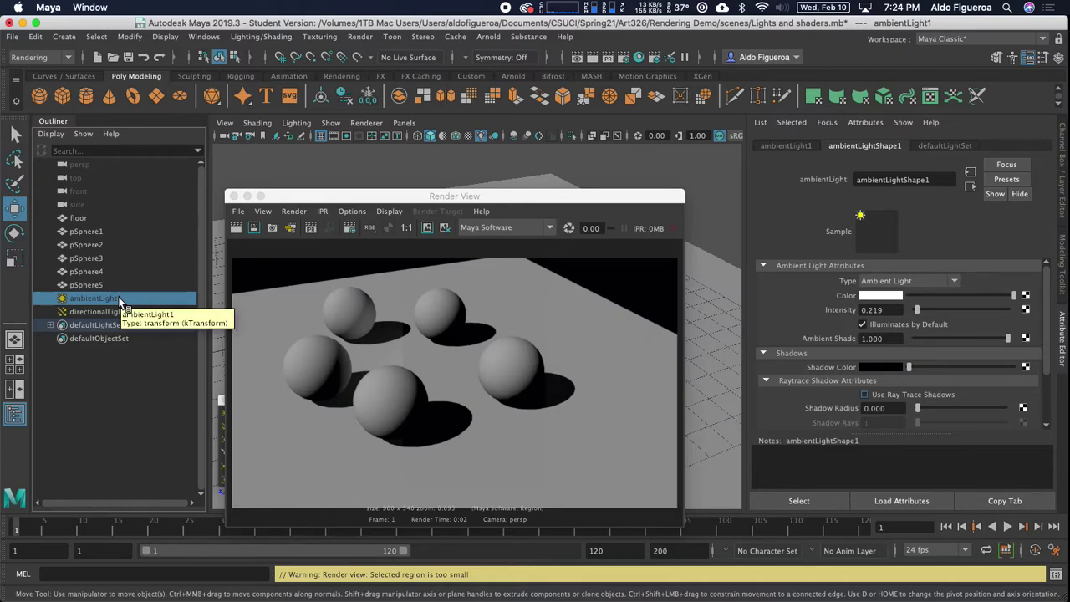
pyautogui.hotkey('shift', 'h')
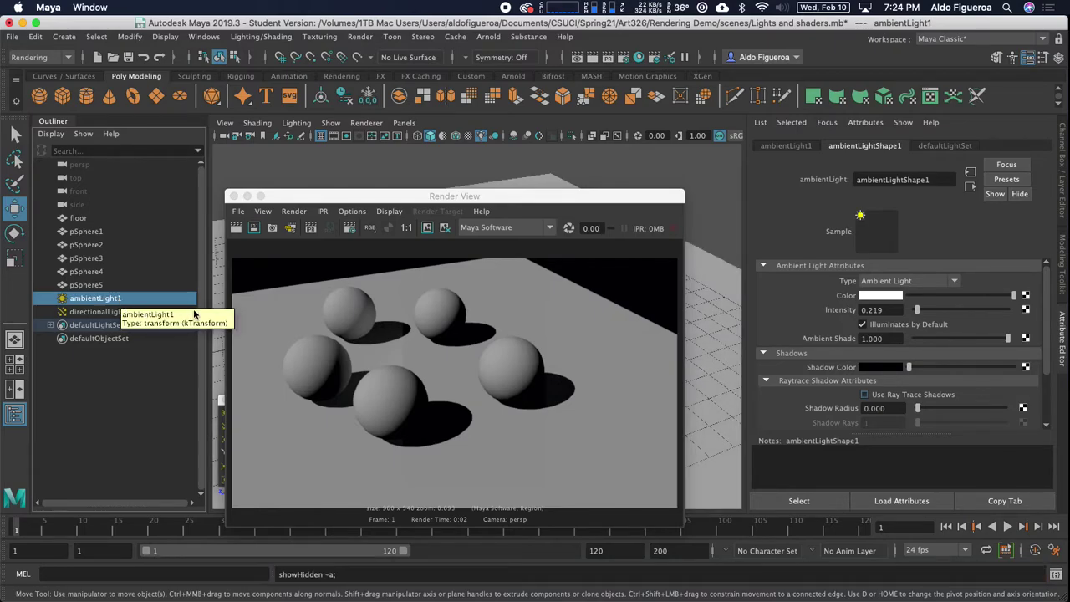
pyautogui.click(237, 231)
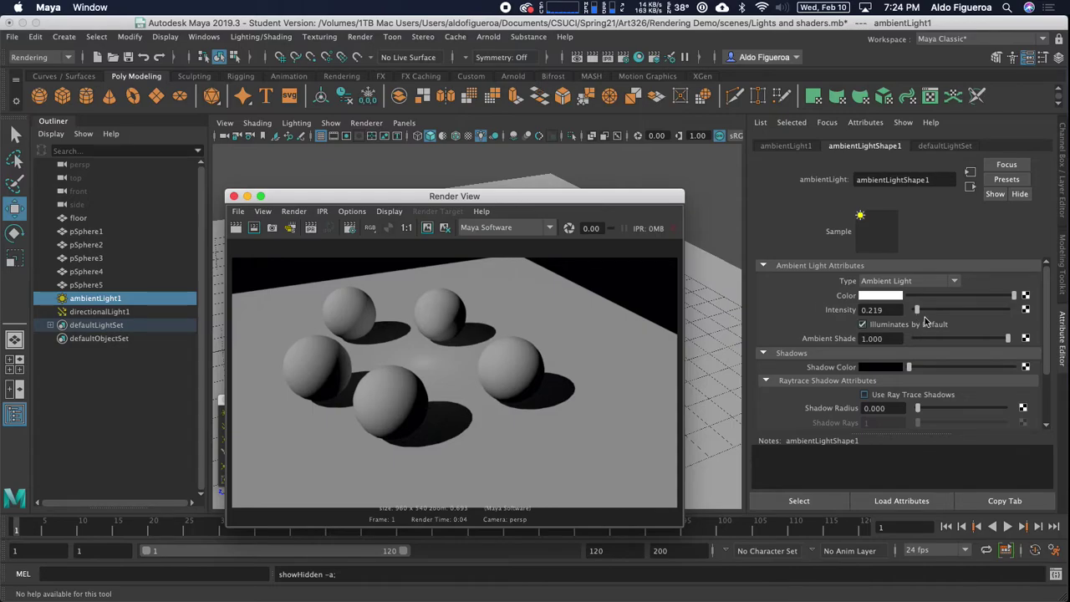
# - Set the ambient light's intensity to 1 and render the spheres
pyautogui.moveTo(919, 311); pyautogui.dragTo(942, 310)
pyautogui.click(861, 309)
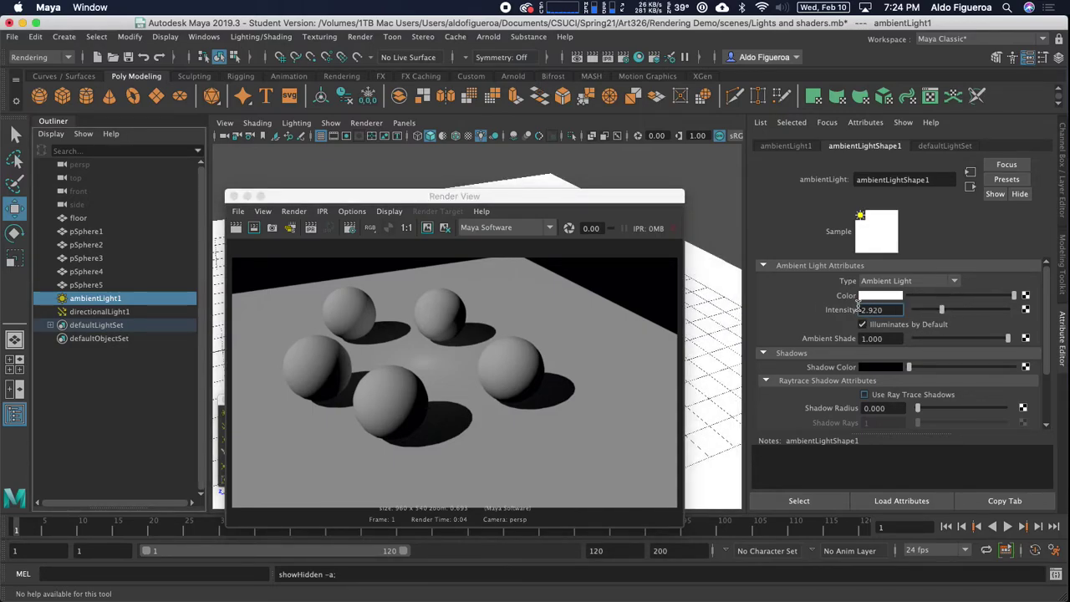
pyautogui.write('1')
pyautogui.press('Return')
pyautogui.write('1')
pyautogui.press('Return')
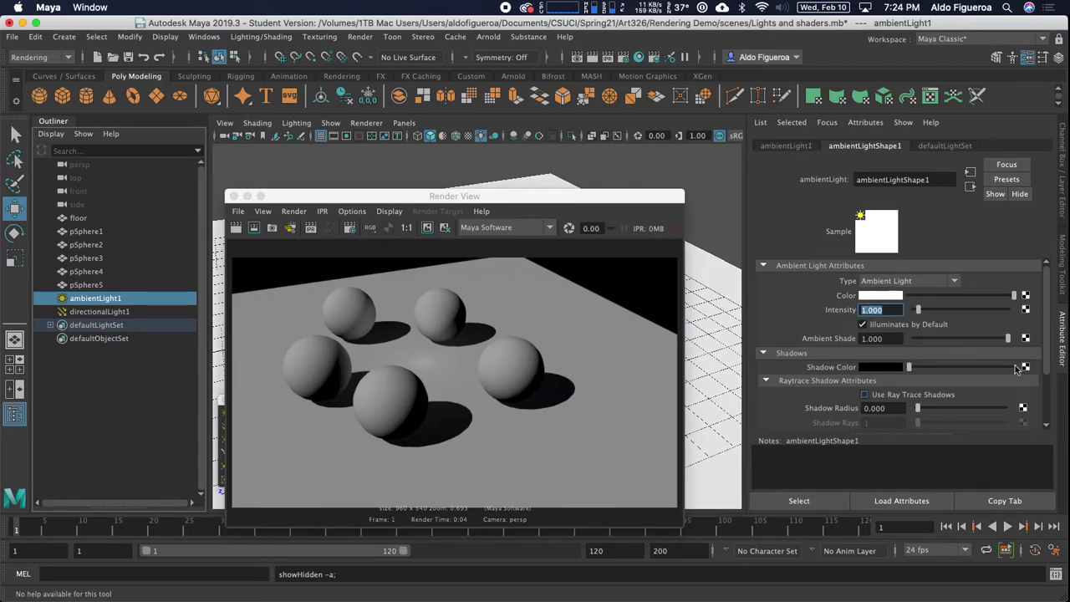
pyautogui.click(235, 228)
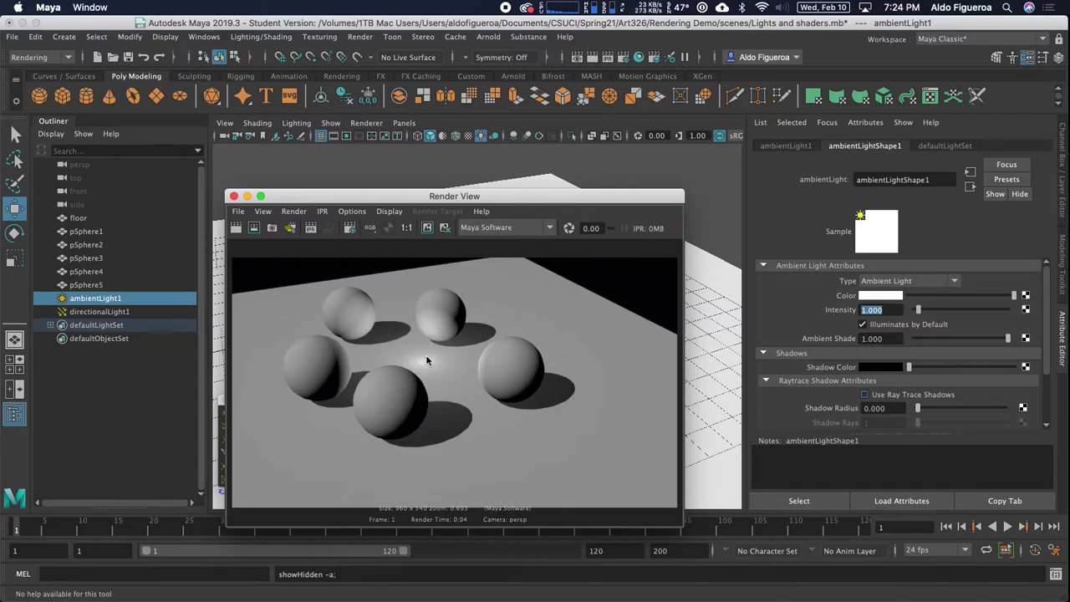
# - Set the ambient light's ambient shade to 0 and render the spheres
pyautogui.moveTo(1010, 339); pyautogui.dragTo(884, 343)
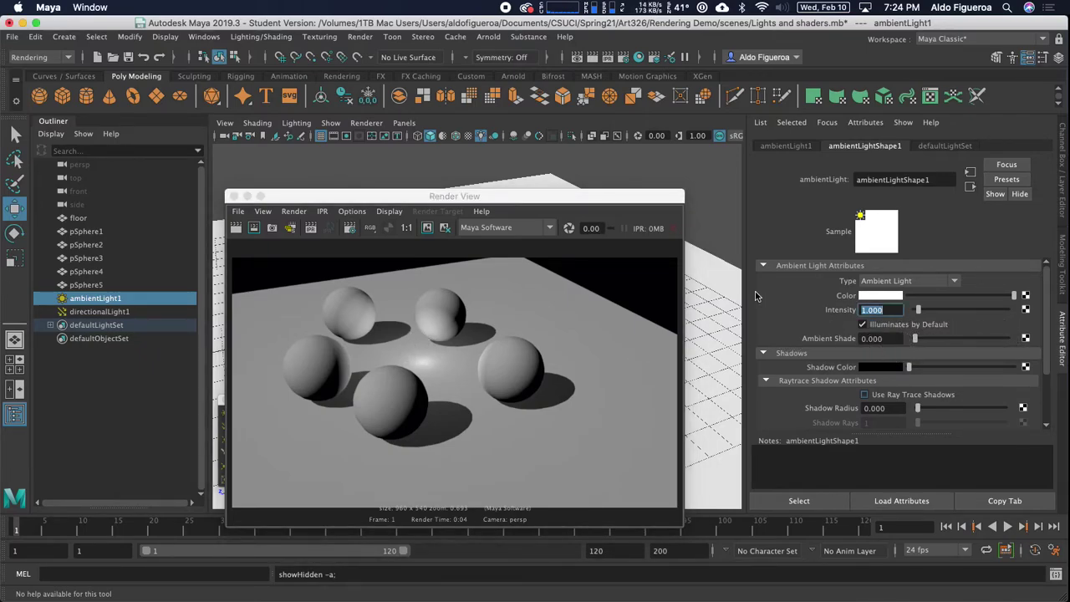
pyautogui.click(236, 228)
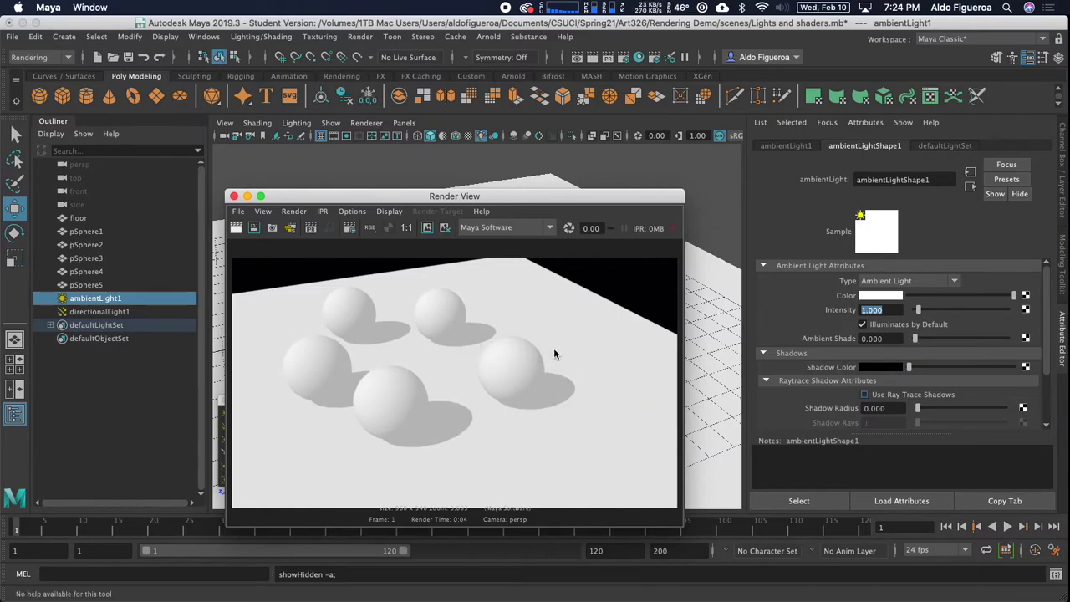
# - Set the ambient light's ambient shade to 0.540, render the spheres, and move the render window aside to uncover the scene
pyautogui.moveTo(912, 339); pyautogui.dragTo(943, 339)
pyautogui.write('.56')
pyautogui.press('Return')
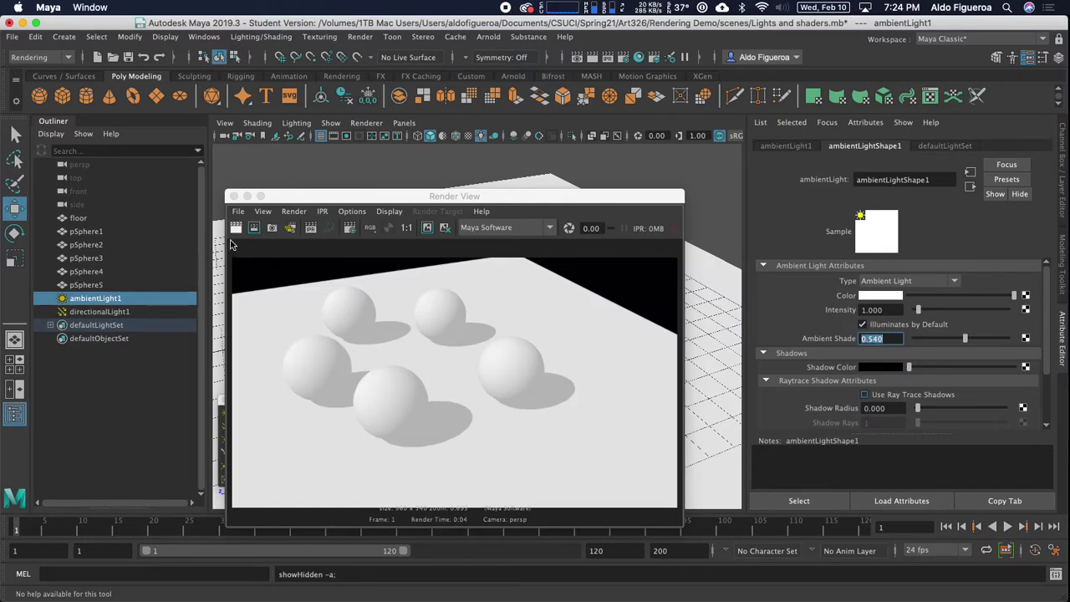
pyautogui.click(236, 229)
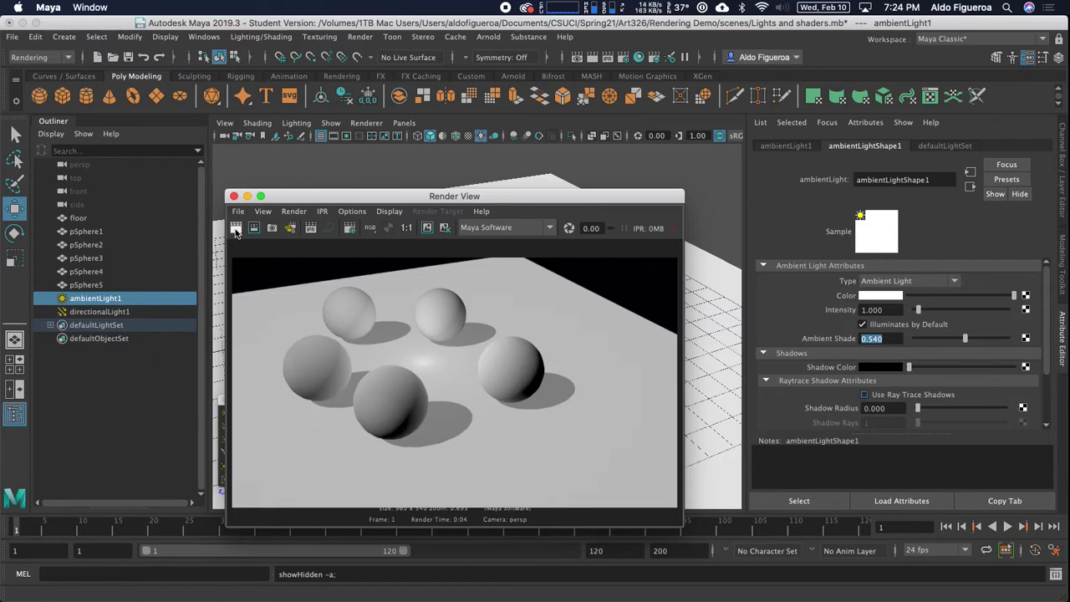
pyautogui.moveTo(290, 196); pyautogui.dragTo(579, 176)
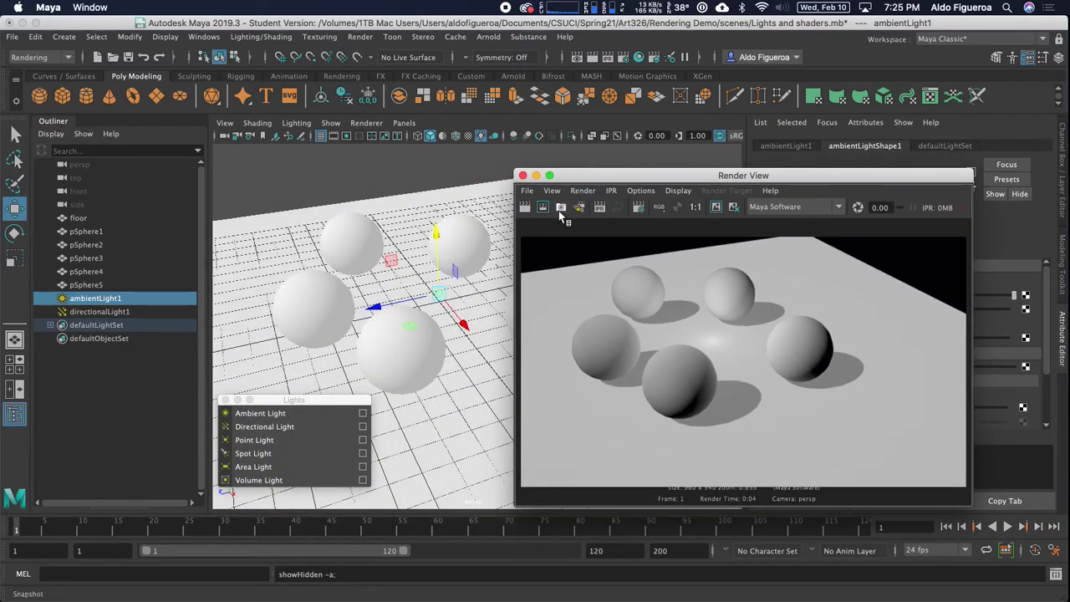